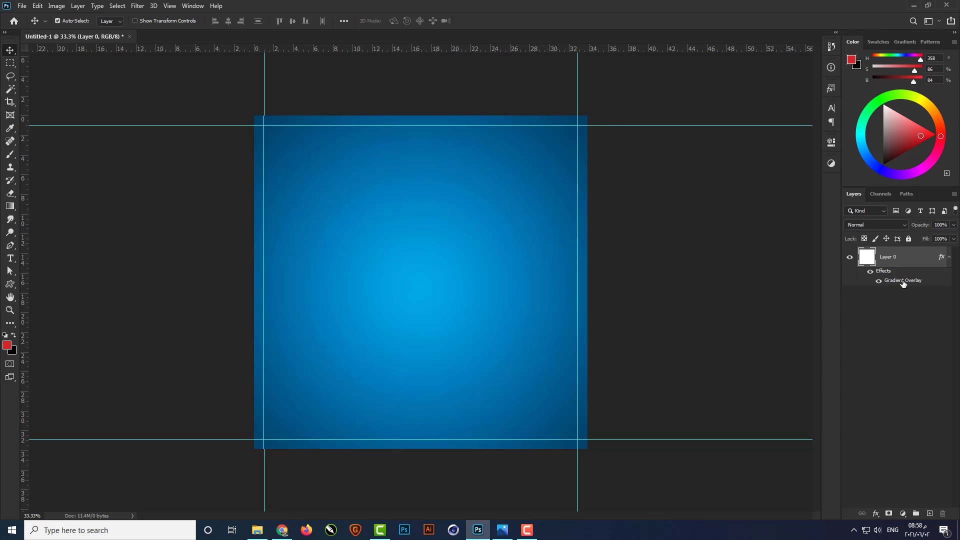
Step: Edit the gradient of Layer 0's Gradient Overlay and set its end colour stop to dark blue #00283e
double_click(902, 281)
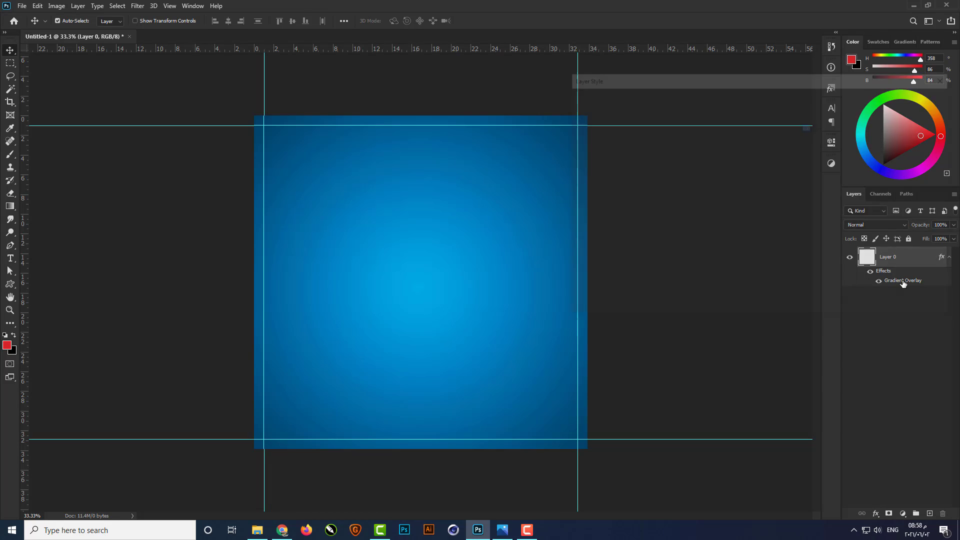
click(766, 140)
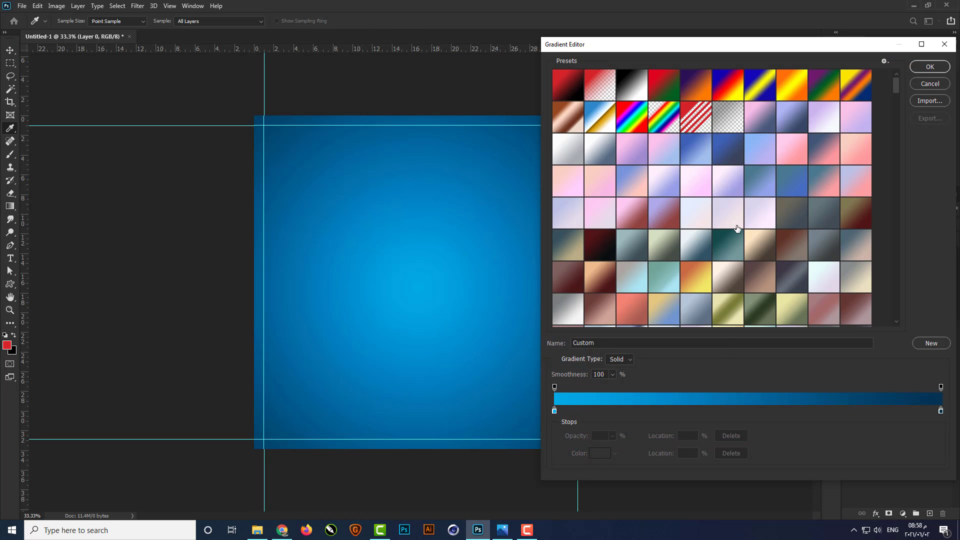
click(941, 411)
click(599, 454)
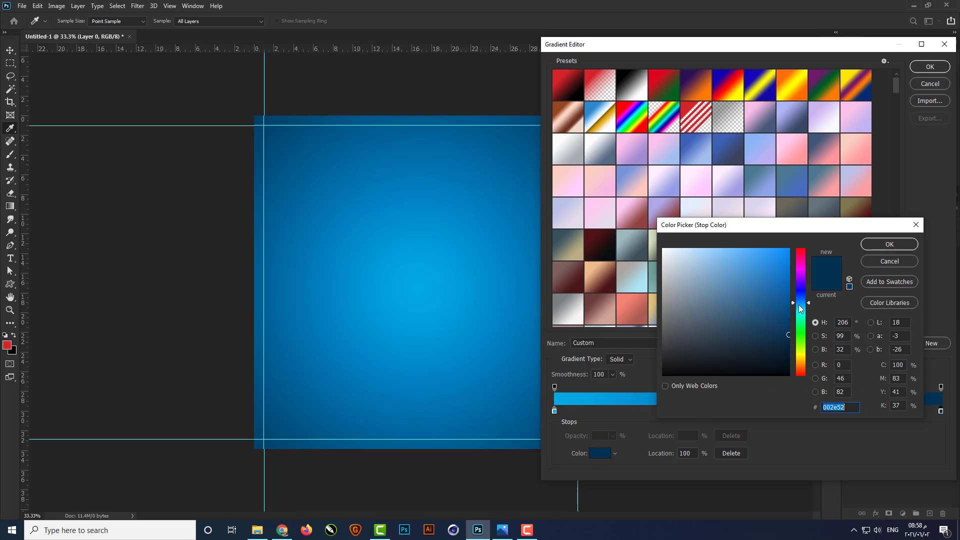
drag(809, 302, 810, 304)
drag(788, 338, 789, 345)
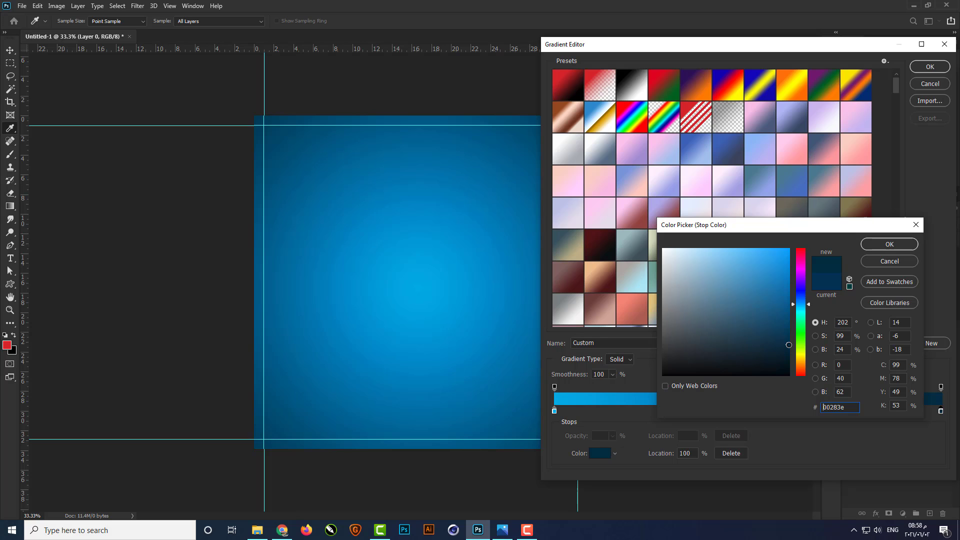
click(887, 245)
Step: Set the overlay gradient's start colour stop to teal #01849c and apply the layer style
click(555, 411)
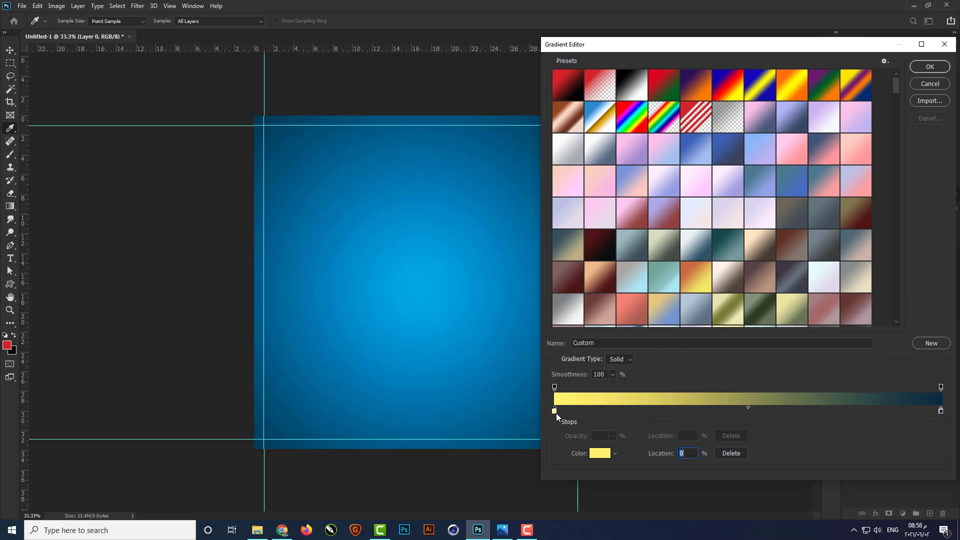
double_click(555, 411)
click(801, 310)
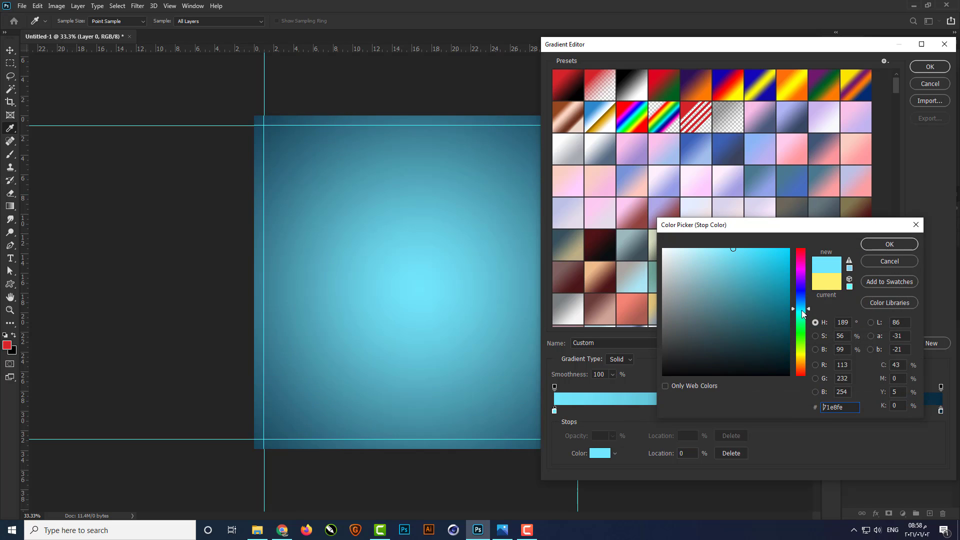
click(789, 319)
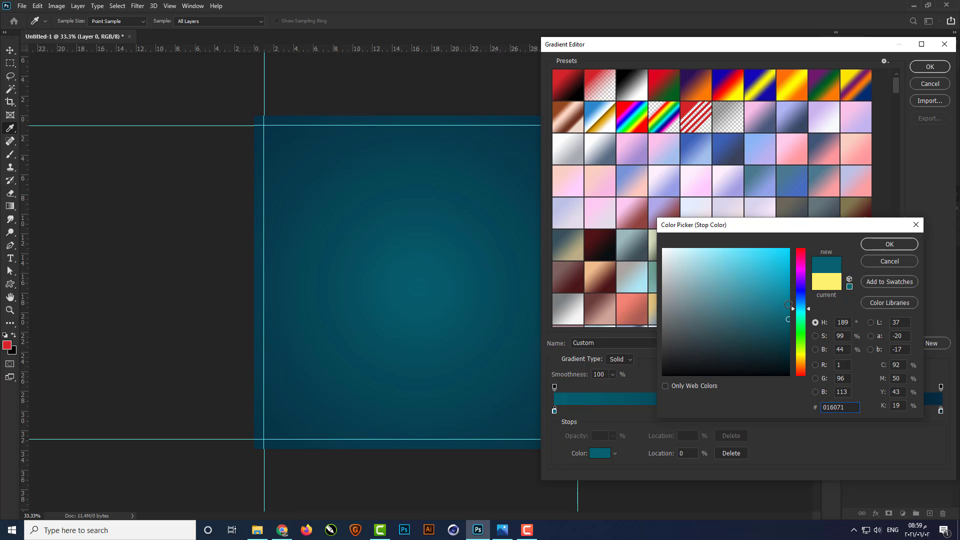
click(788, 304)
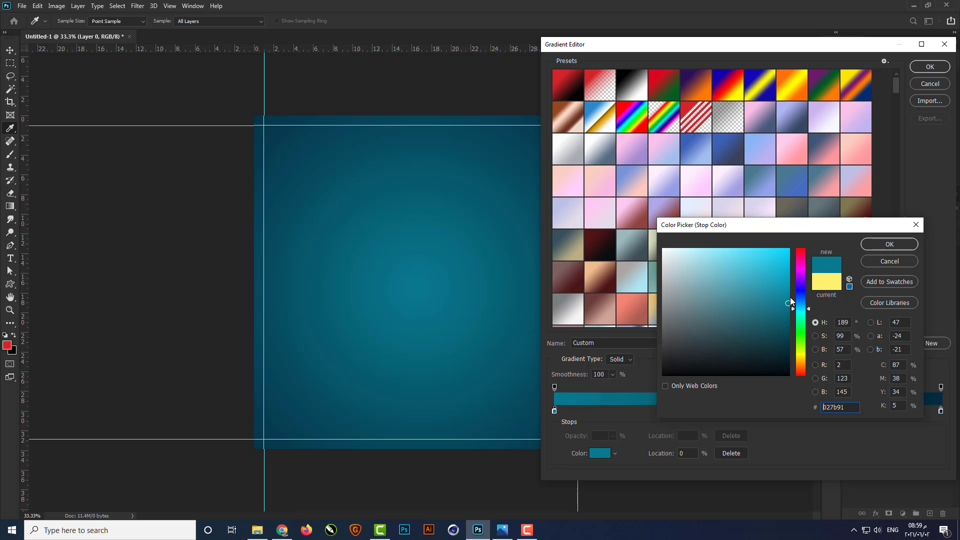
click(789, 298)
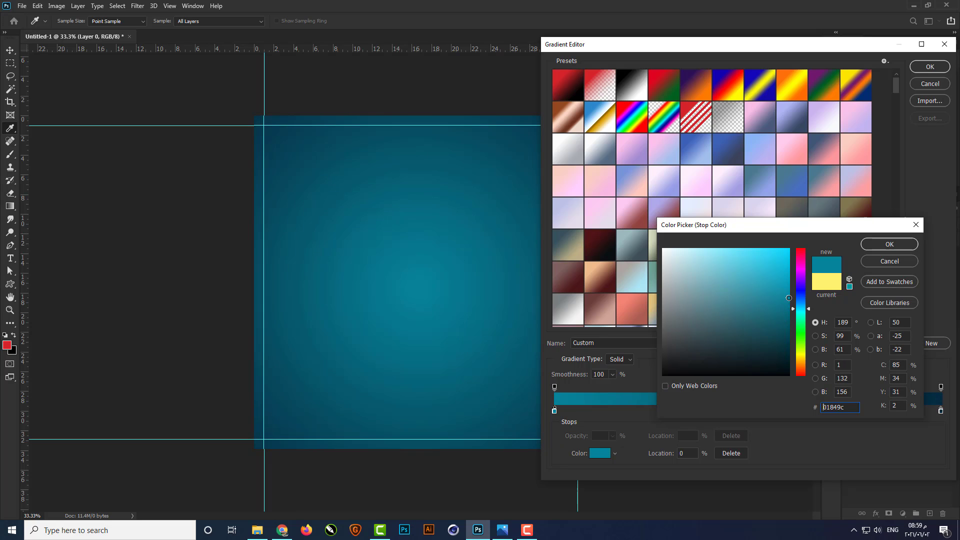
click(789, 293)
click(789, 298)
click(878, 243)
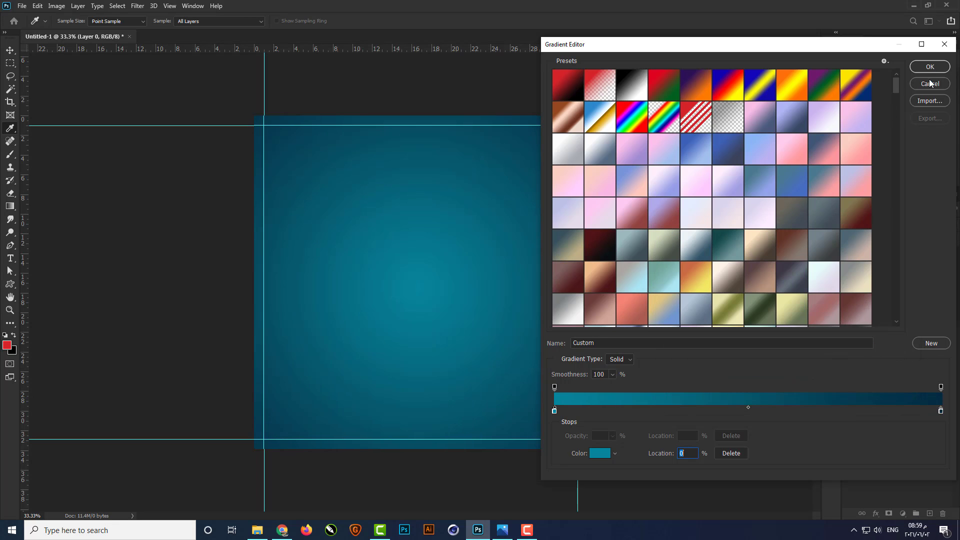
click(930, 68)
click(914, 99)
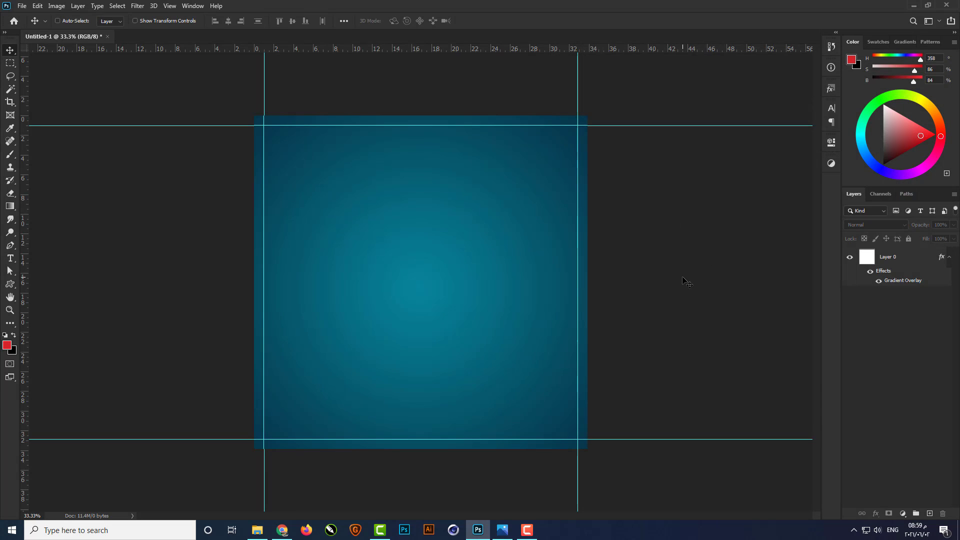
Step: Place the sofa image ymscnTOScR-gigapixel-scale-4_00x from the Desktop folder into the document and rasterize its layer
key(ctrl+0)
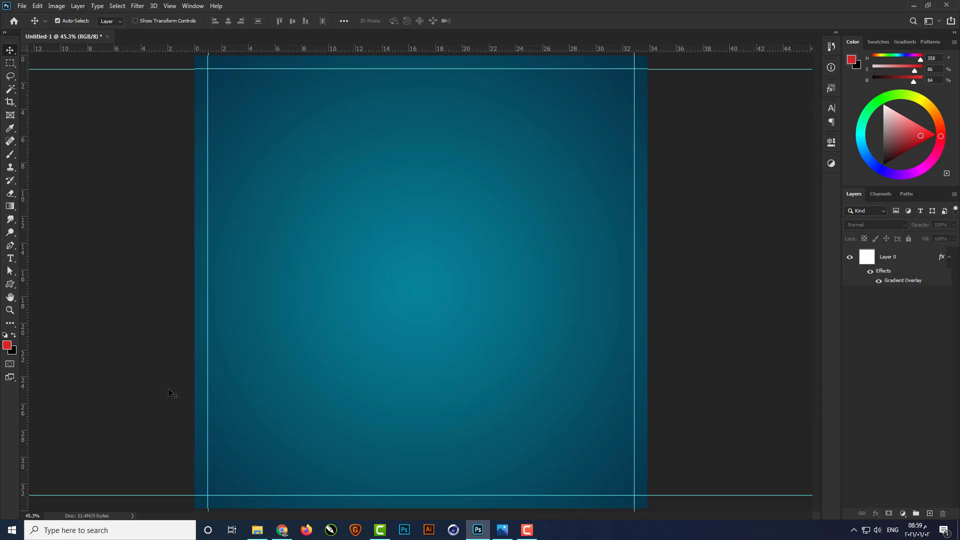
click(257, 530)
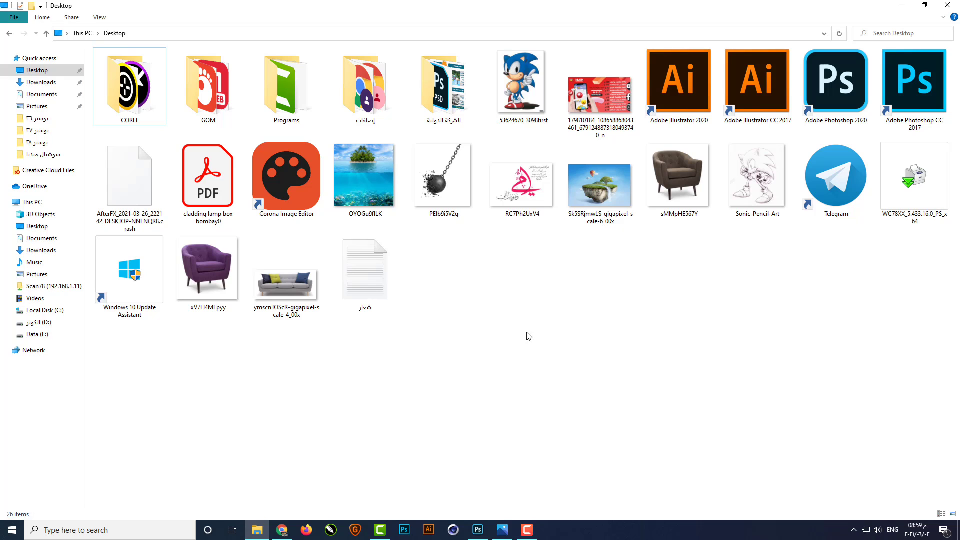
drag(282, 287, 482, 368)
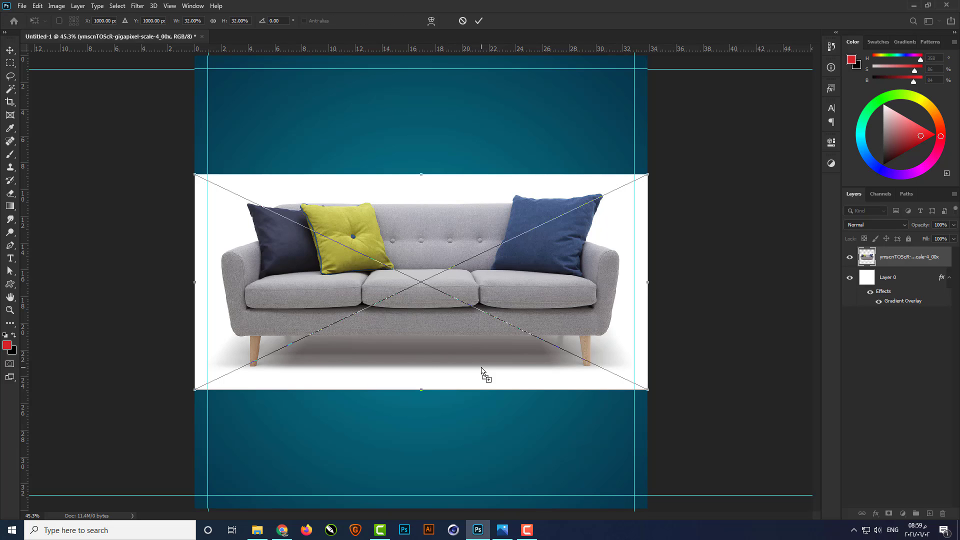
key(Return)
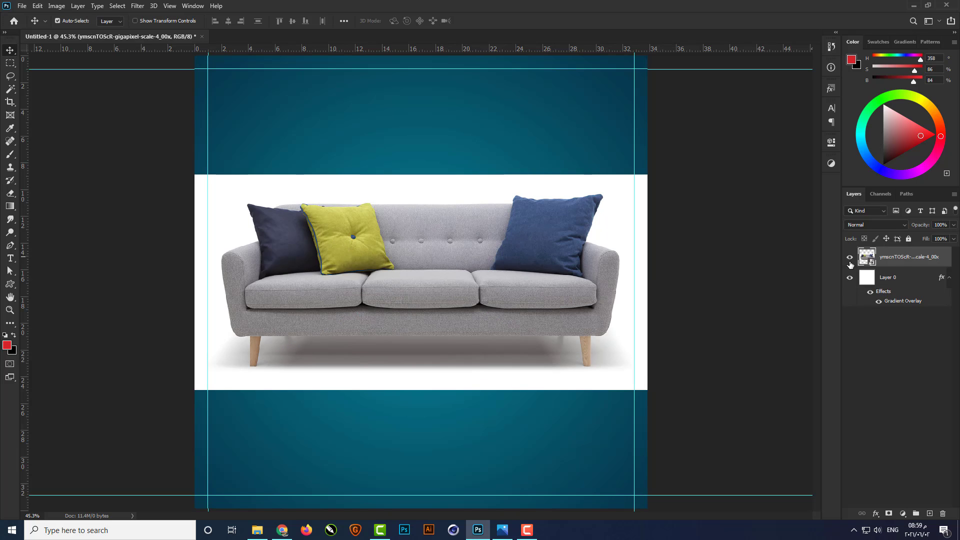
right_click(899, 260)
click(803, 272)
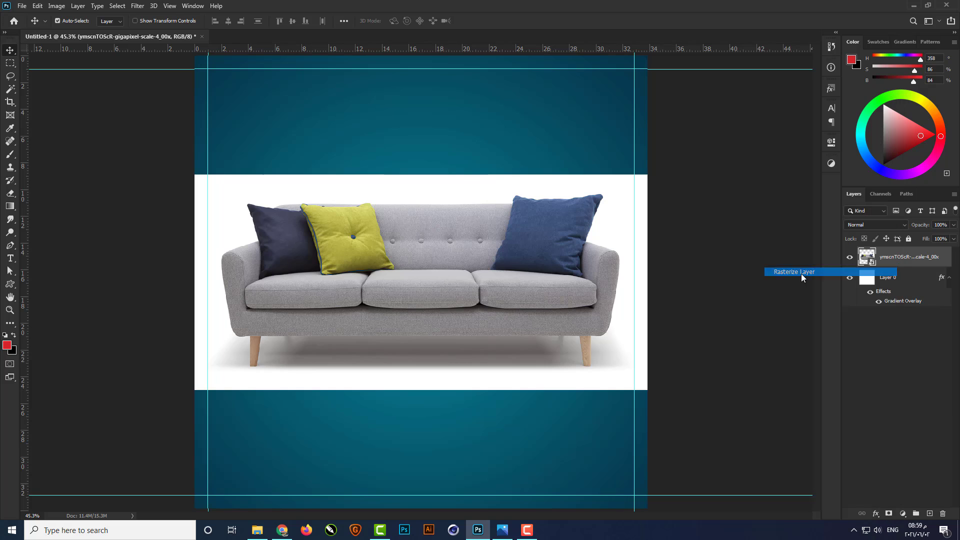
Step: Select the white background around the sofa with the Magic Wand at tolerance 10, delete it and deselect
click(10, 90)
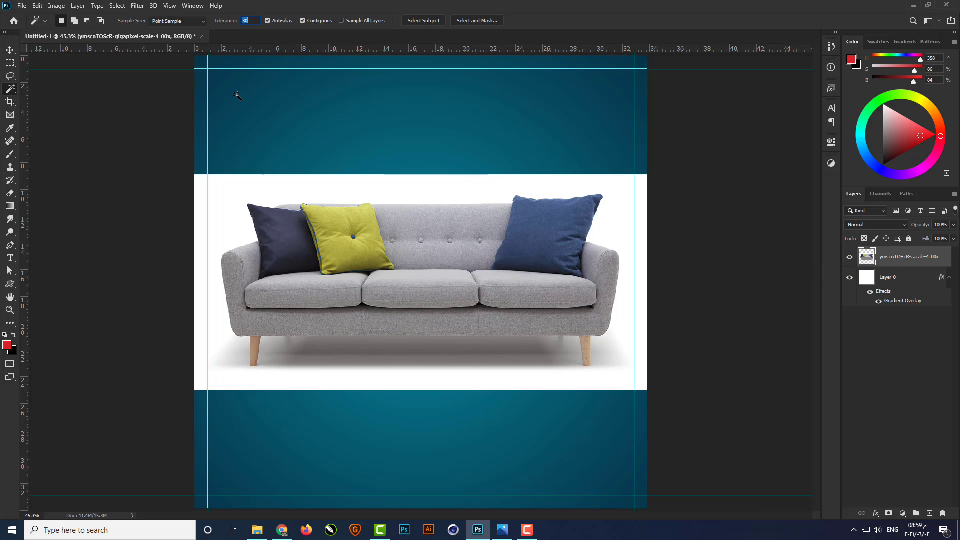
text(10)
click(413, 189)
scroll(497, 204, up, 3)
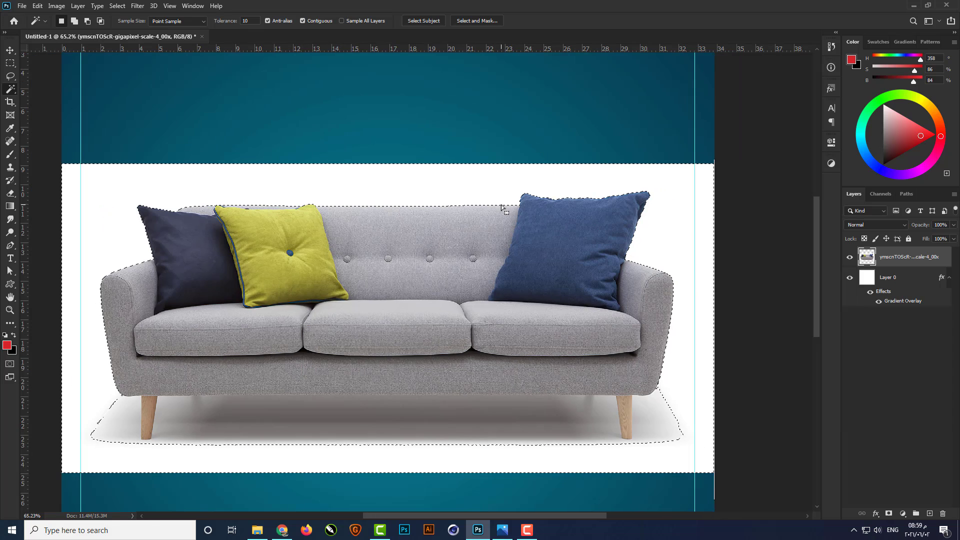
key(Delete)
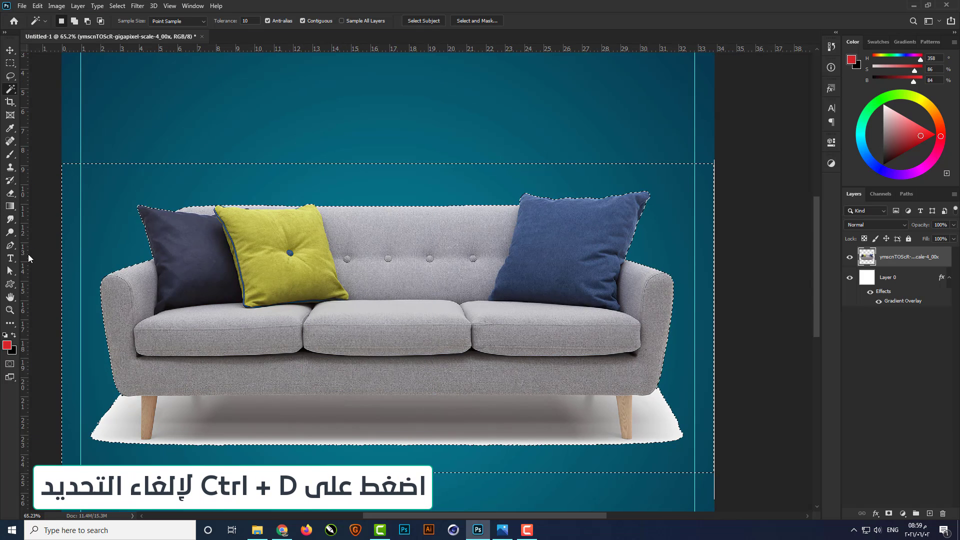
key(ctrl+d)
Step: Trace a Pen path from the sofa's lower right corner along its base and around the right wooden leg
click(10, 245)
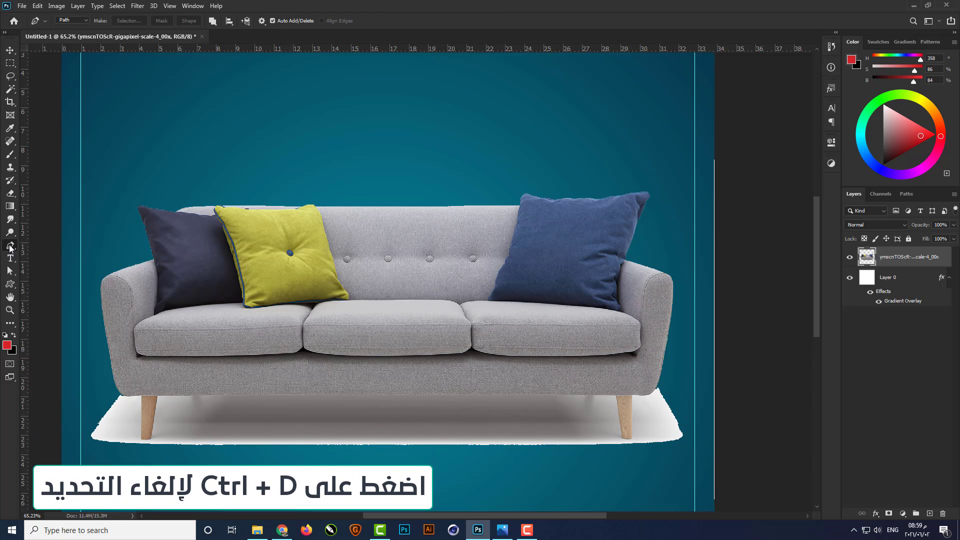
scroll(663, 450, up, 3)
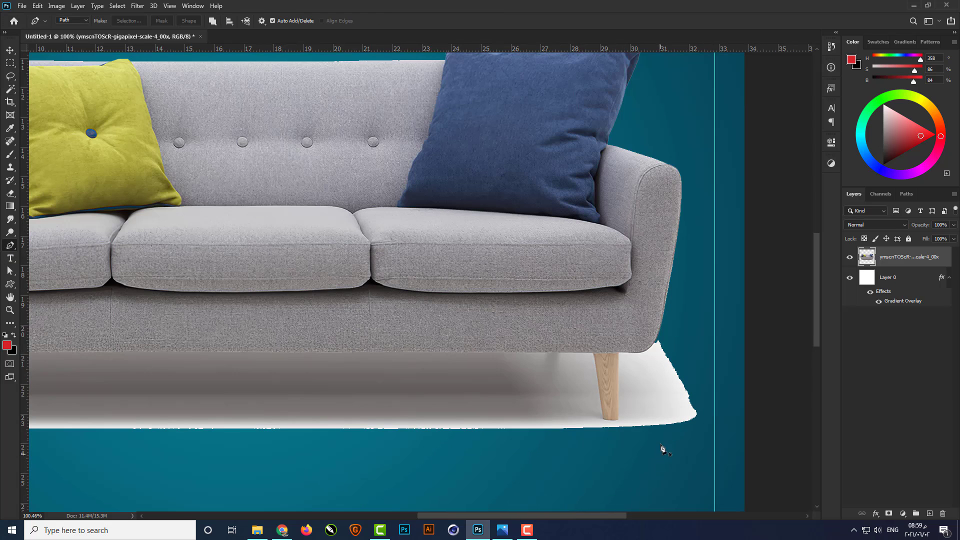
scroll(665, 430, up, 1)
scroll(656, 414, up, 1)
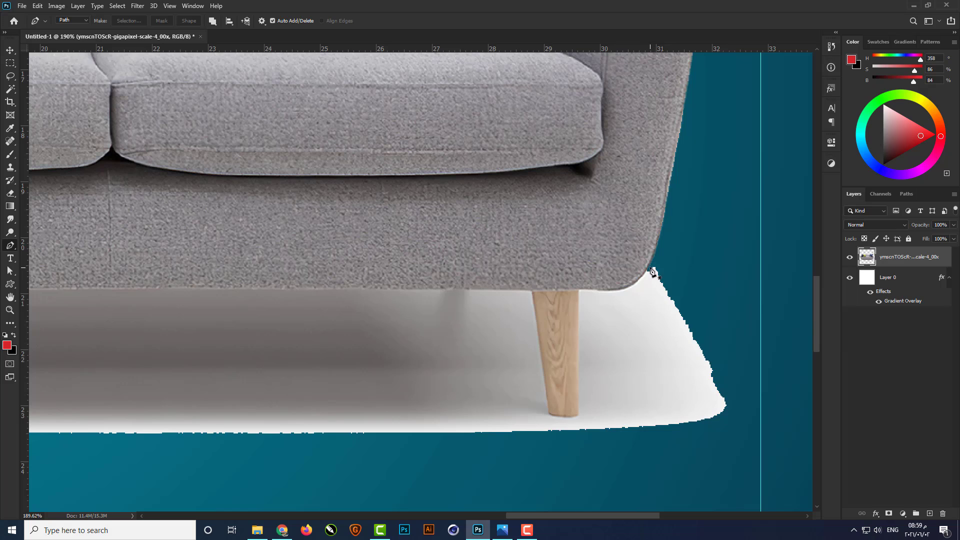
click(651, 268)
drag(621, 290, 606, 295)
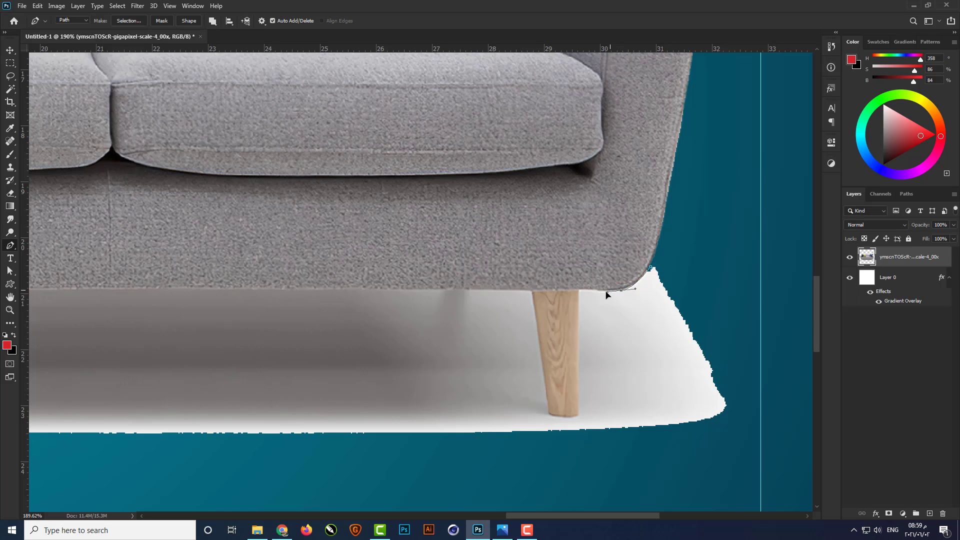
click(579, 289)
click(579, 413)
drag(549, 413, 542, 365)
click(533, 289)
Step: Continue the path along the sofa's bottom edge, around the left wooden leg and up to the lower left corner
scroll(755, 354, down, 5)
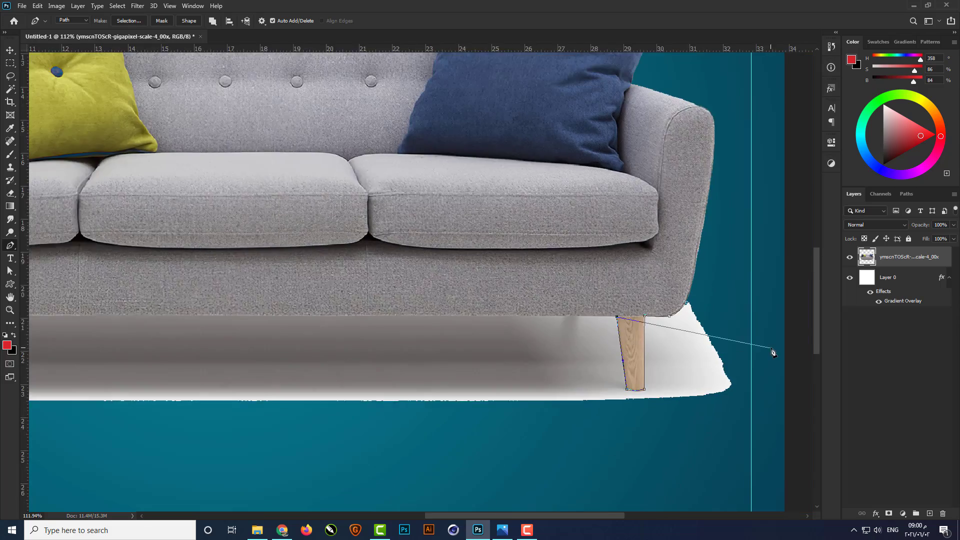
scroll(280, 322, up, 3)
click(278, 320)
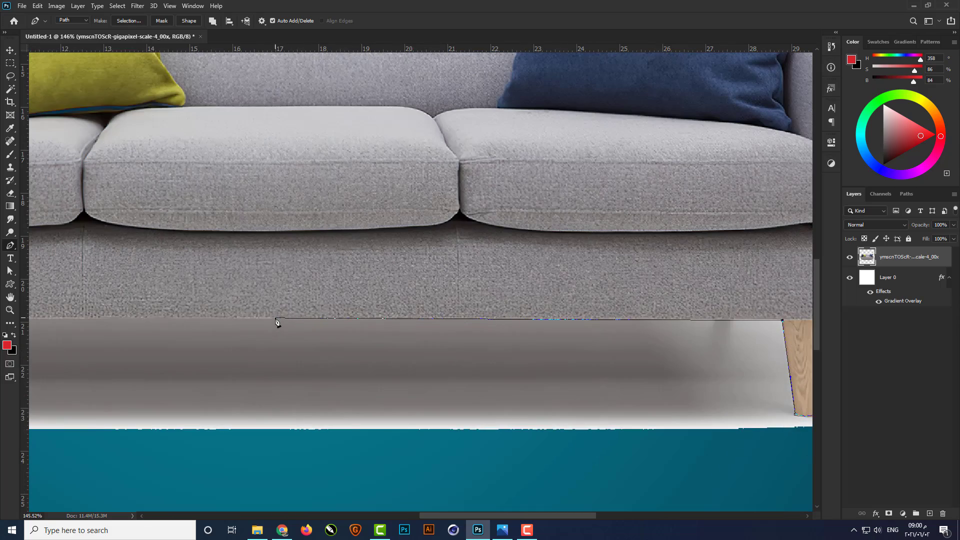
scroll(280, 322, down, 4)
scroll(298, 275, up, 3)
scroll(298, 275, up, 1)
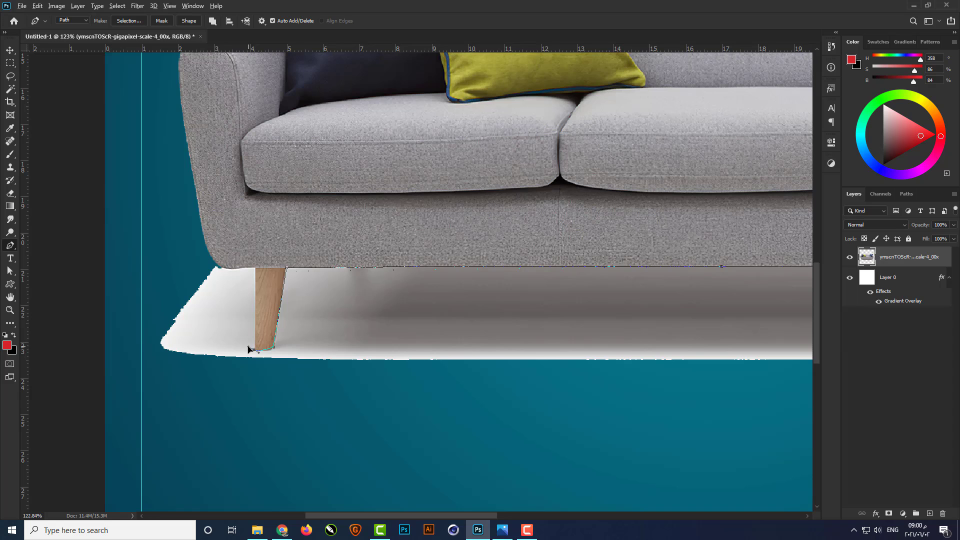
click(256, 268)
scroll(142, 257, up, 3)
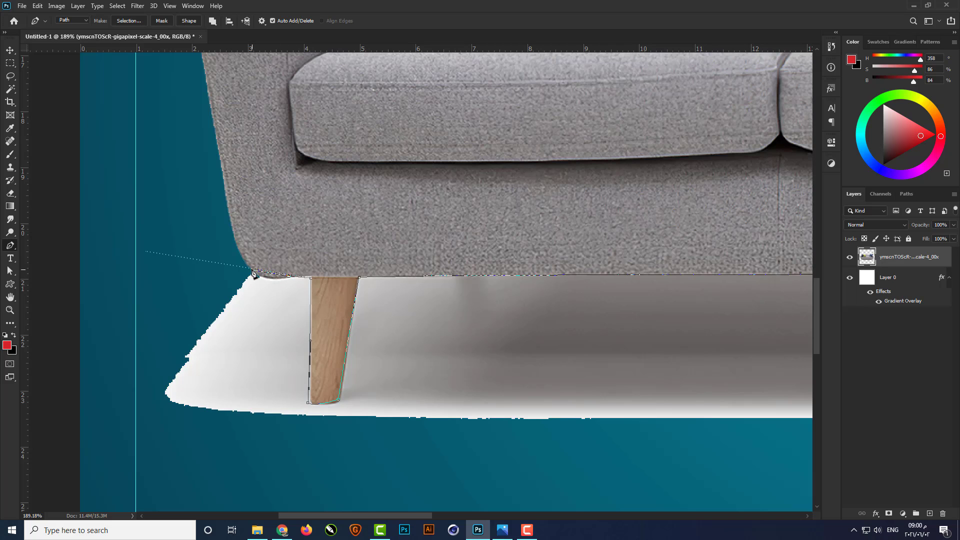
drag(247, 266, 226, 250)
Step: Run the path loosely outside the white floor shadow, below the sofa and back up beyond its right side
click(136, 275)
scroll(144, 276, down, 3)
click(130, 362)
click(151, 429)
scroll(92, 391, down, 3)
click(366, 437)
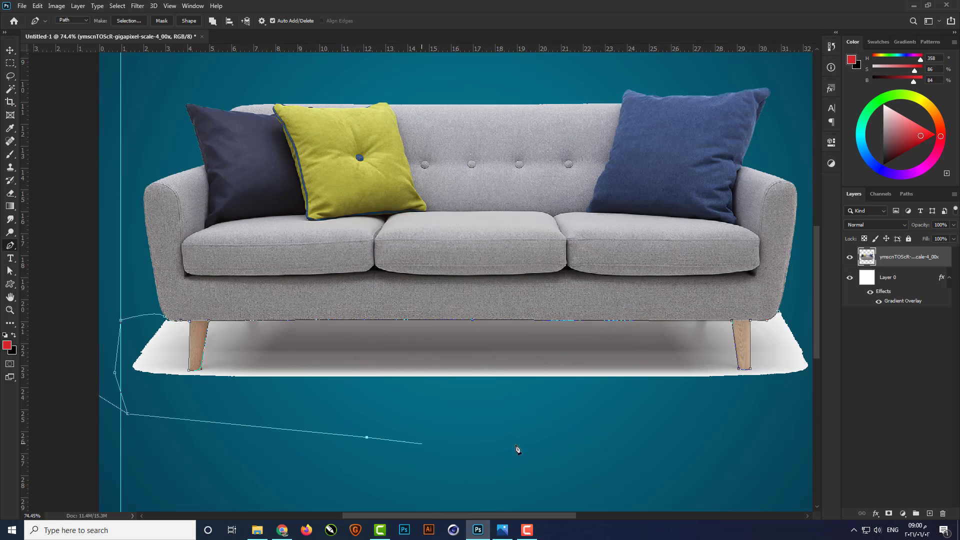
click(750, 433)
scroll(697, 434, down, 2)
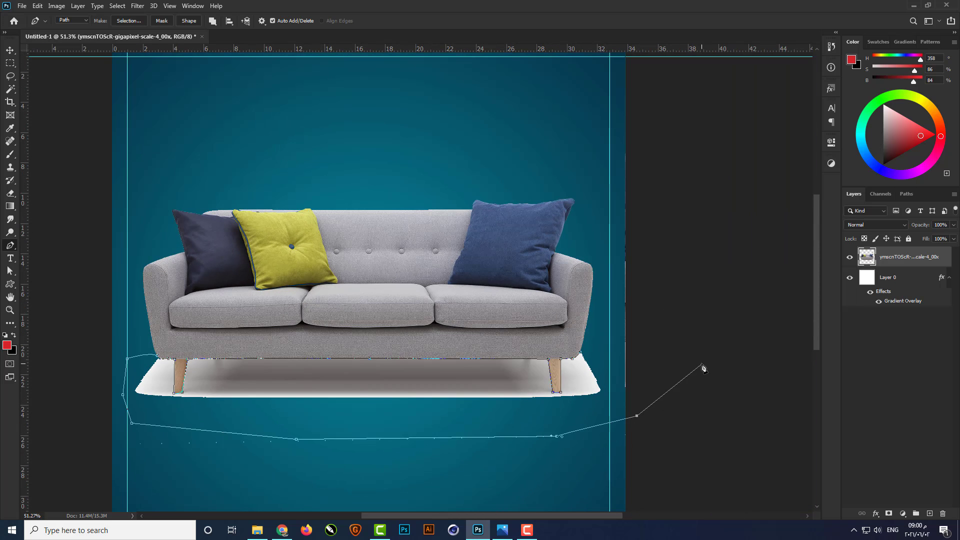
click(669, 127)
click(610, 136)
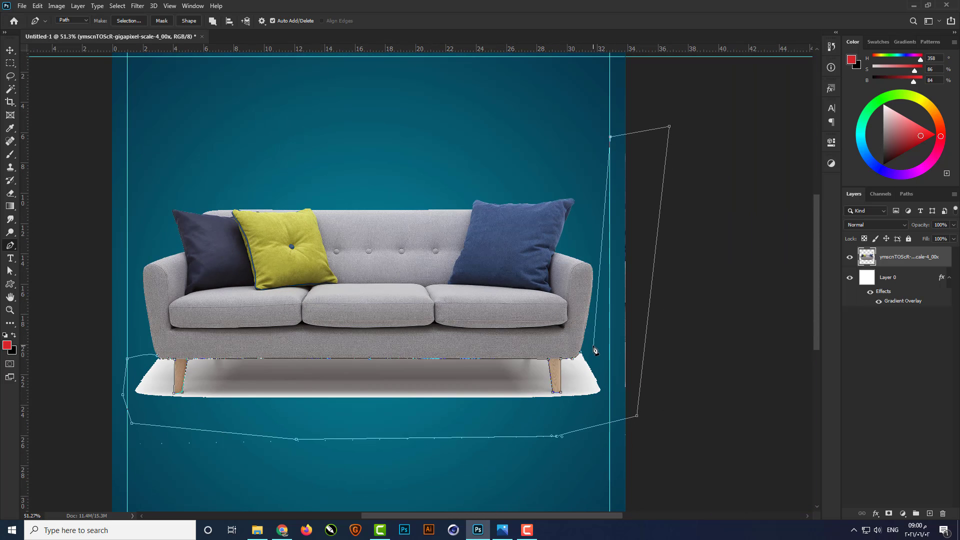
click(593, 345)
Step: Convert the path to a selection, delete the white floor shadow under the sofa and deselect
key(ctrl+Return)
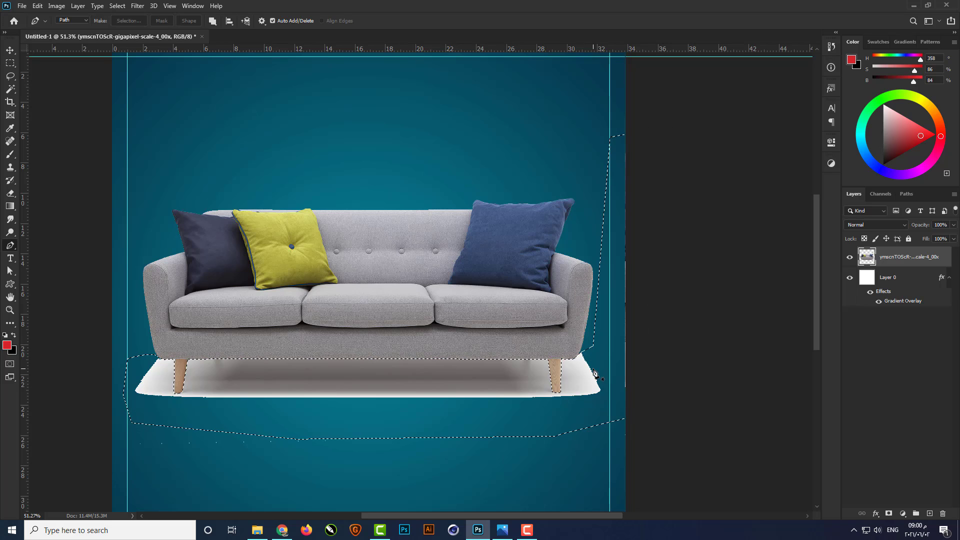
key(Delete)
key(ctrl+d)
key(v)
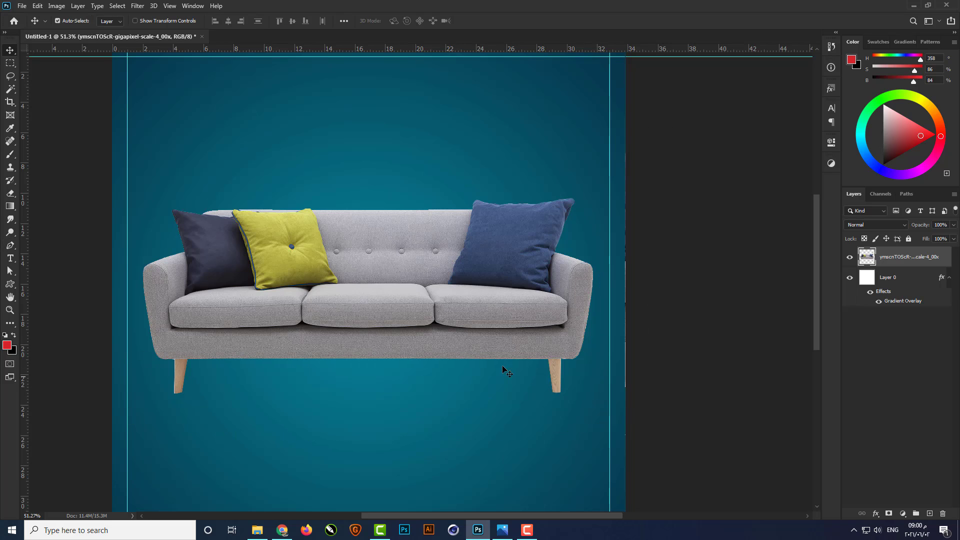
Step: Scale the sofa down proportionally about its centre to about 91% and deselect its layer
key(ctrl+t)
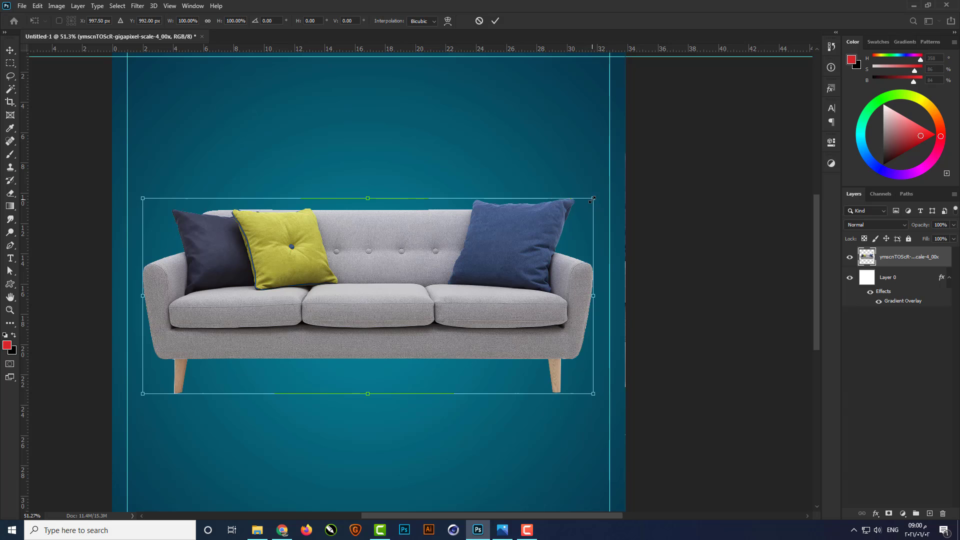
drag(593, 198, 575, 210)
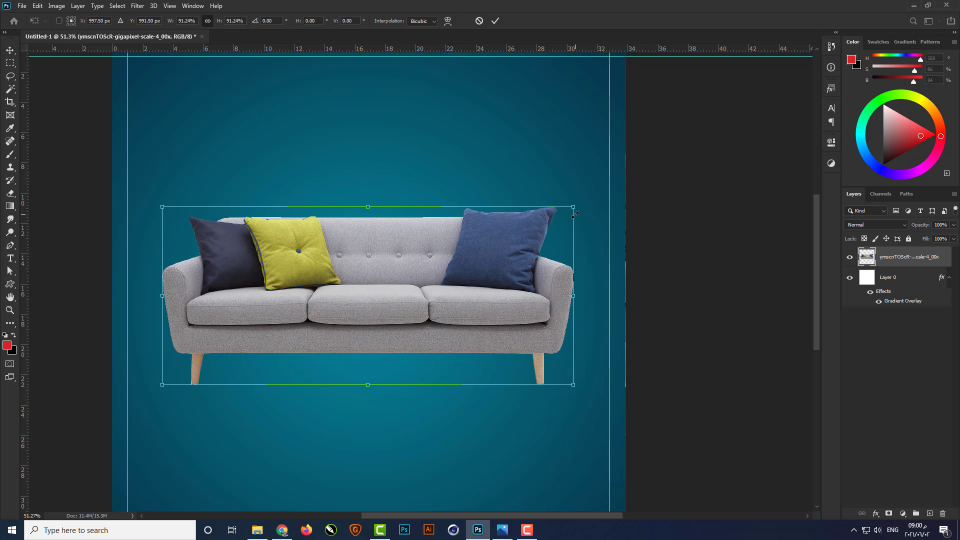
key(Return)
key(ctrl+0)
click(725, 330)
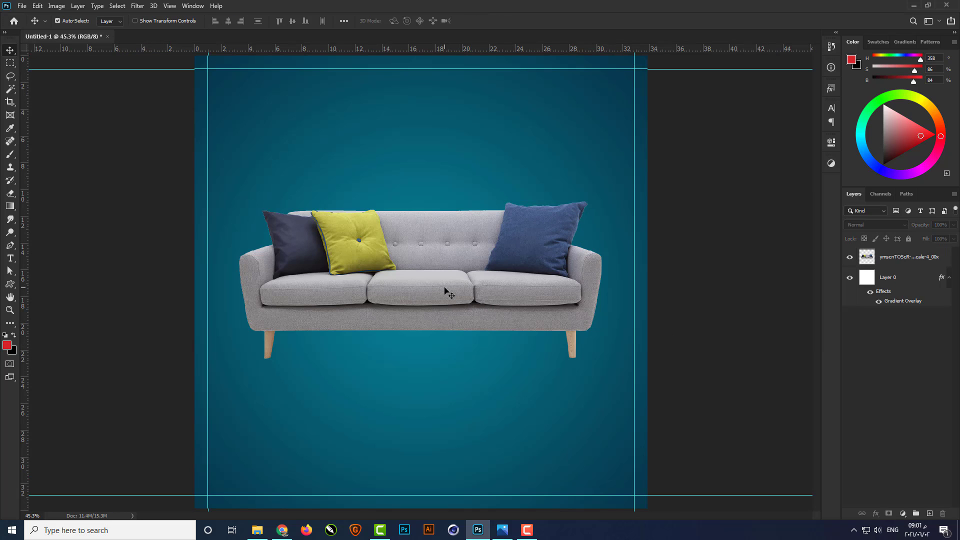
Step: Move the sofa straight down about 3.9 cm and load its outline as a selection feathered by 2 pixels
click(439, 285)
drag(438, 285, 434, 337)
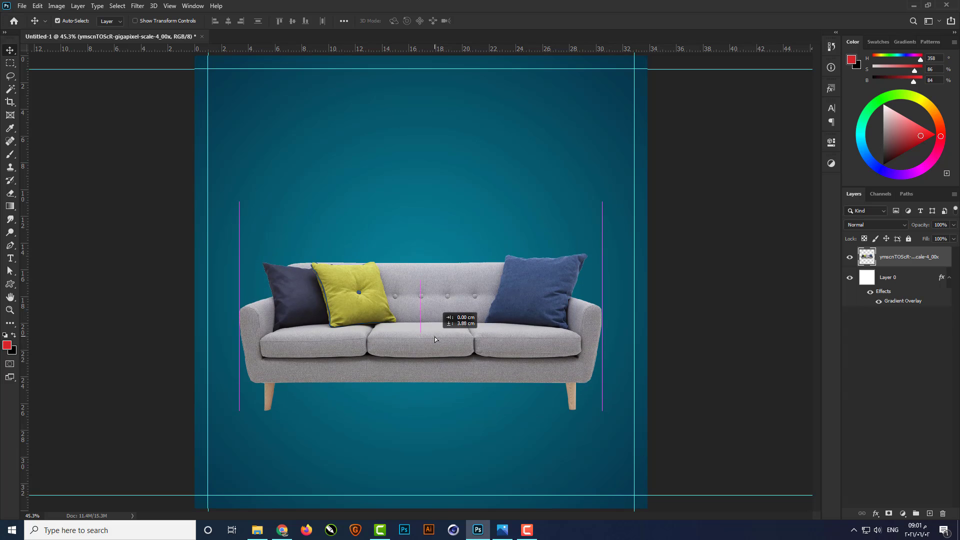
ctrl+click(867, 258)
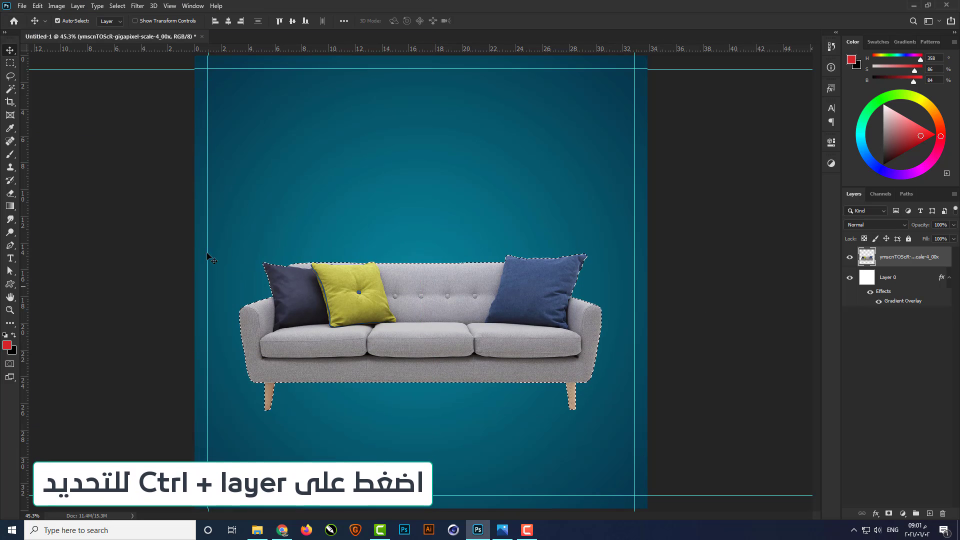
click(9, 64)
right_click(439, 290)
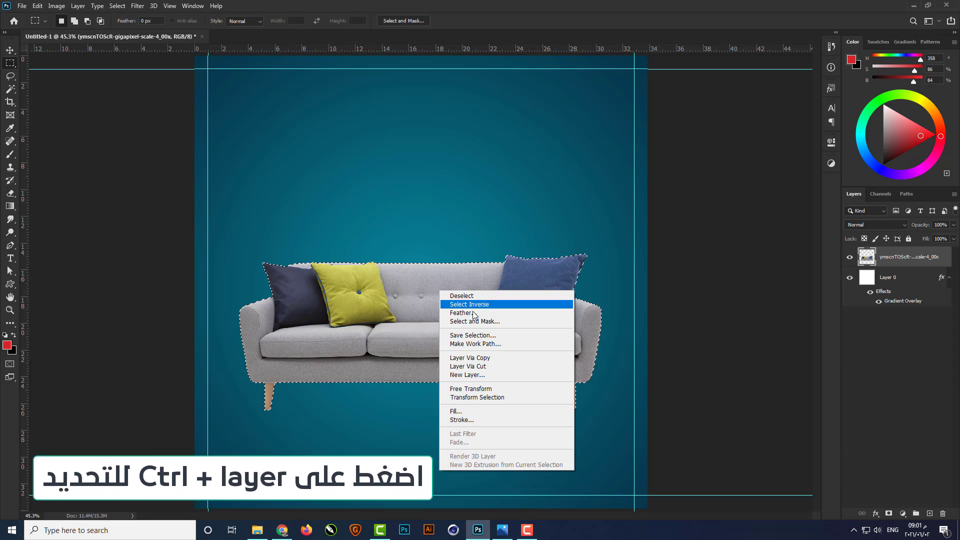
click(465, 313)
click(531, 178)
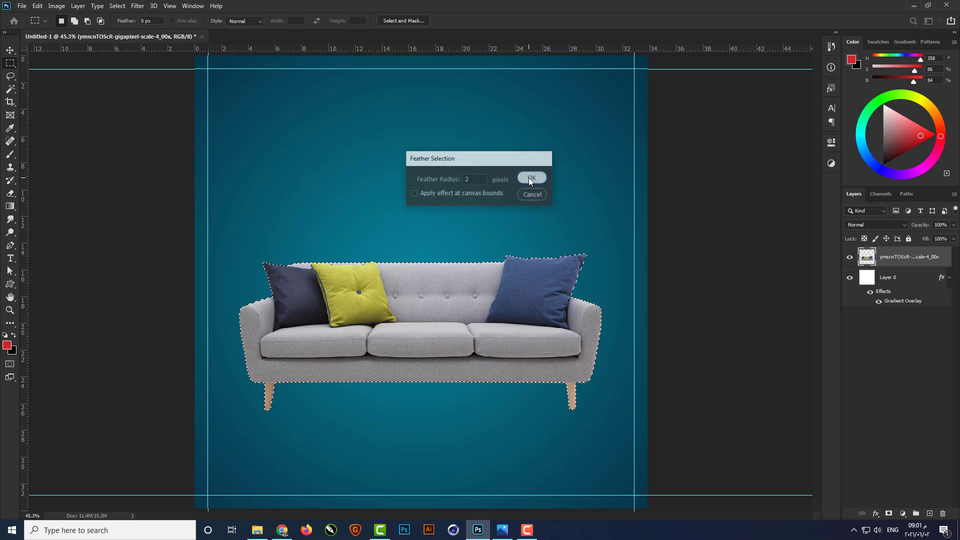
Step: Invert the feathered selection, delete the sofa's outer edge pixels to soften its outline, and deselect
alt+scroll(459, 367, up, 4)
right_click(424, 312)
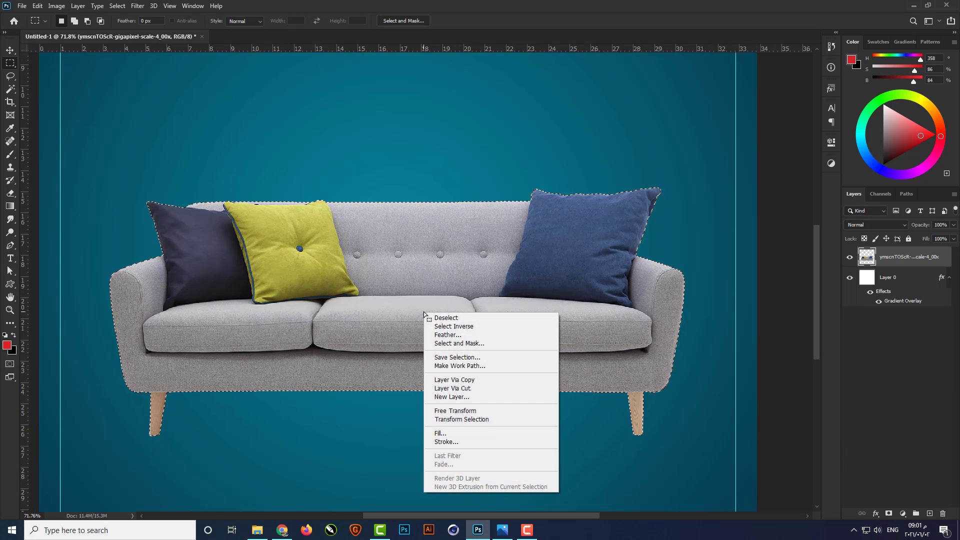
click(452, 327)
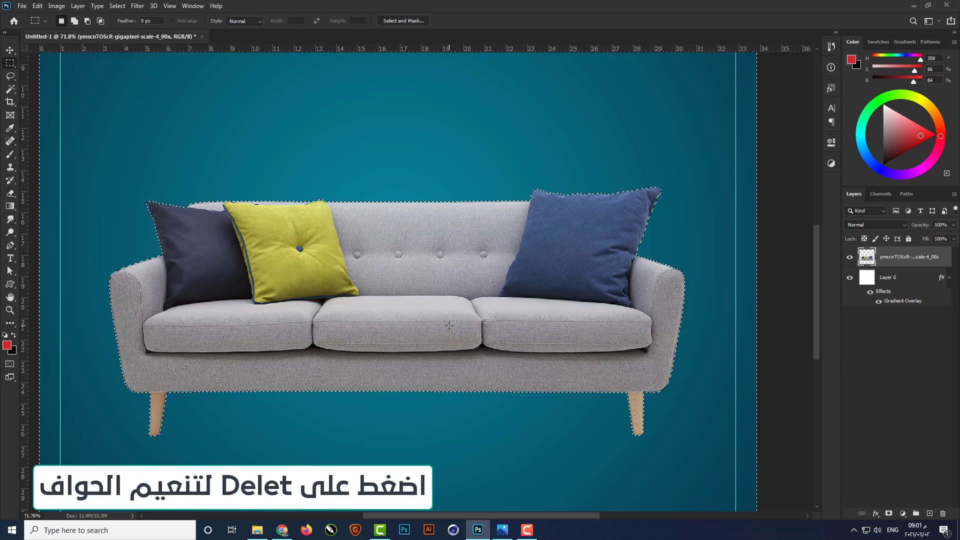
key(Delete)
key(ctrl+d)
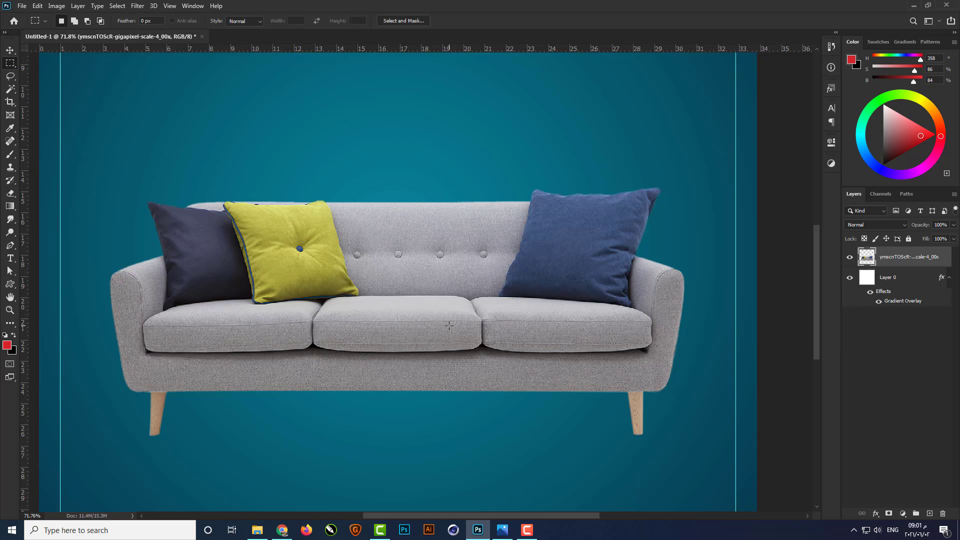
key(v)
scroll(470, 318, down, 1)
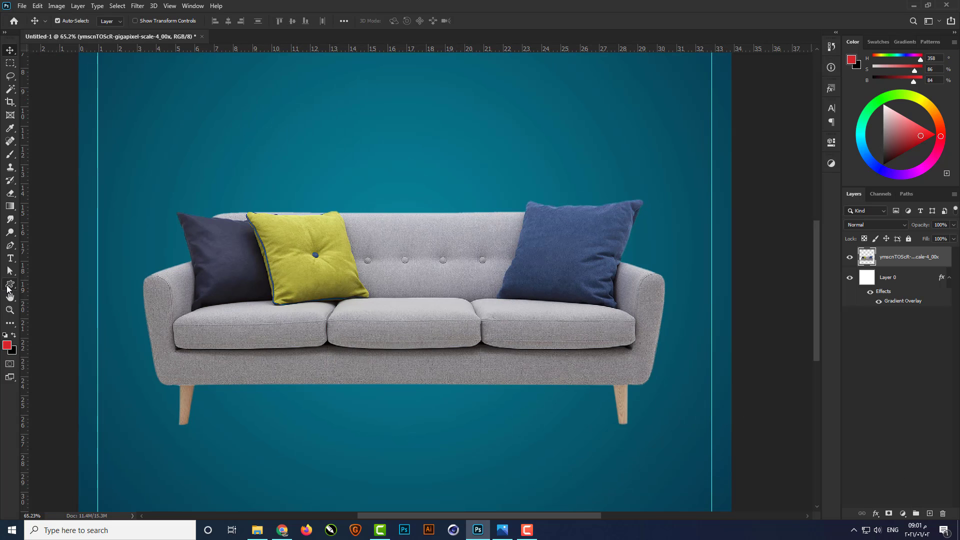
Step: Draw a rectangle about 1374 × 255 px spanning the sofa's legs and place its layer beneath the sofa layer
click(9, 285)
right_click(9, 285)
click(48, 283)
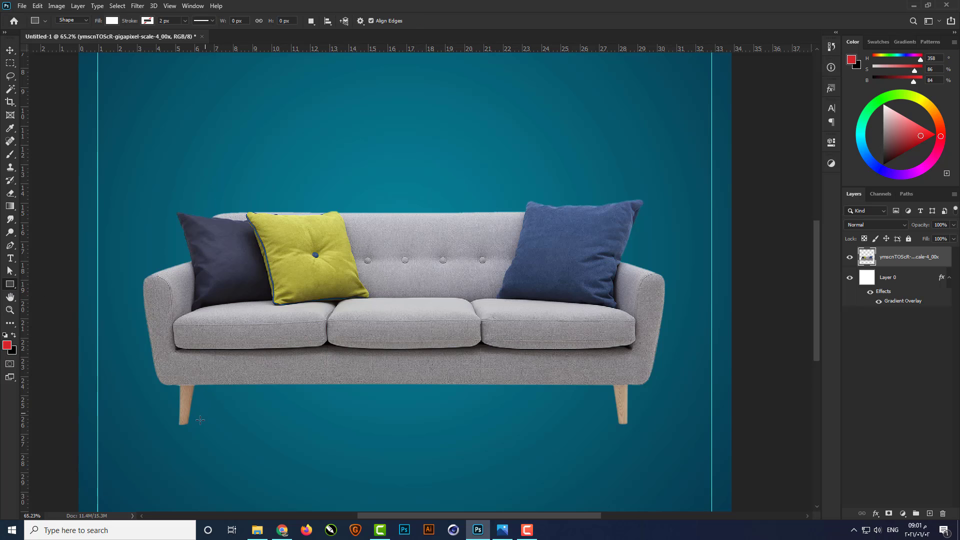
scroll(230, 440, up, 1)
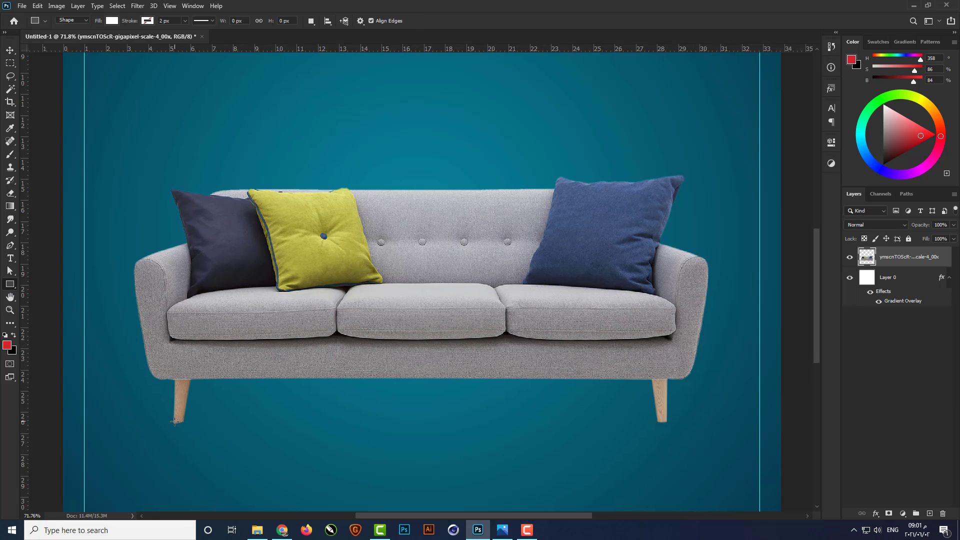
drag(174, 422, 667, 331)
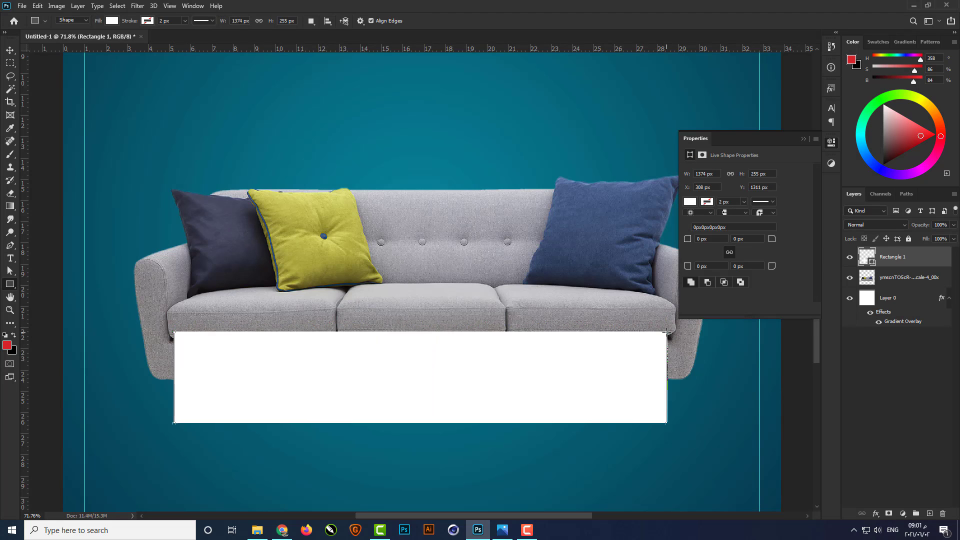
click(803, 139)
drag(895, 259, 895, 288)
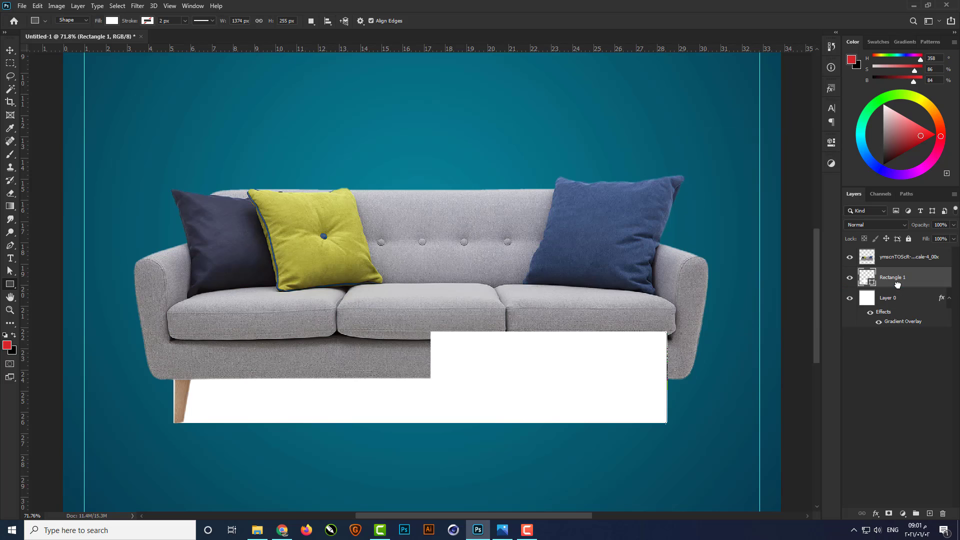
Step: Set the fill colour of the rectangle under the sofa to 000000
double_click(869, 280)
text(000000)
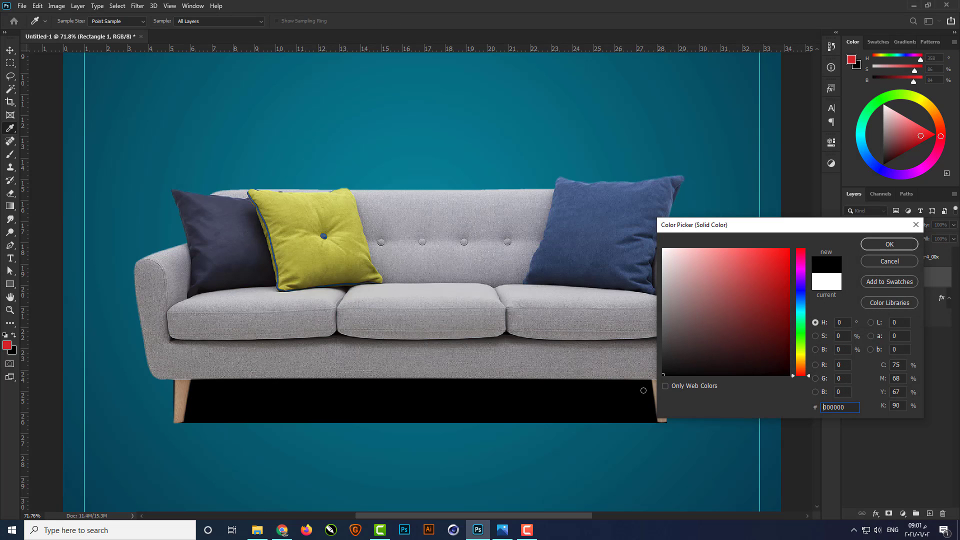
key(Return)
Step: Transform the black rectangle into a low trapezoid with a narrower upper edge, squashed to about 39% height between the legs
key(ctrl+t)
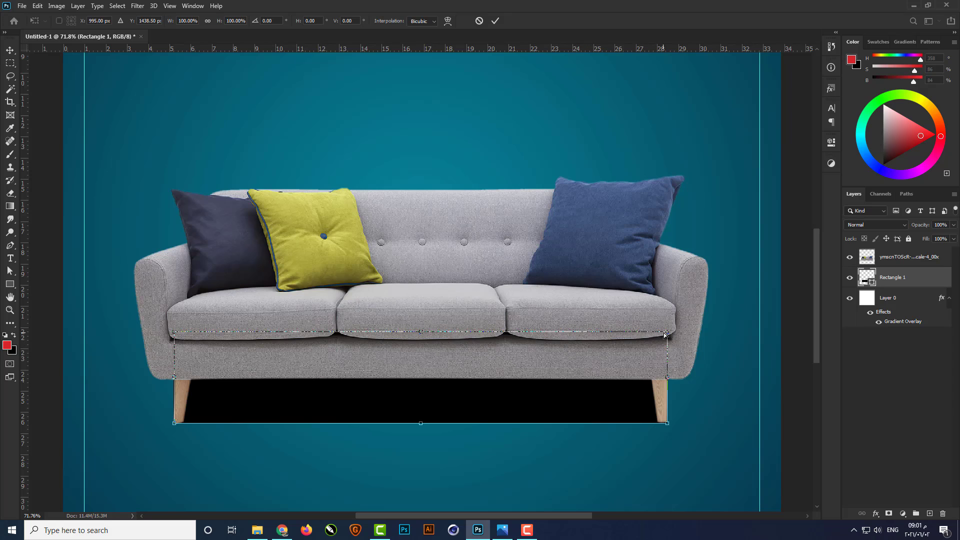
drag(668, 335, 594, 332)
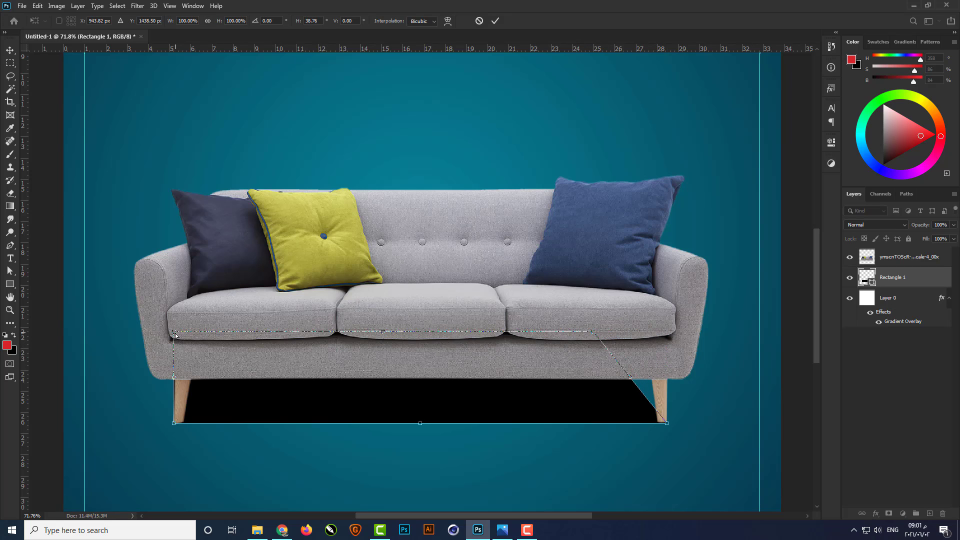
drag(175, 336, 255, 336)
drag(424, 332, 420, 386)
drag(635, 391, 614, 390)
drag(209, 389, 228, 391)
key(Return)
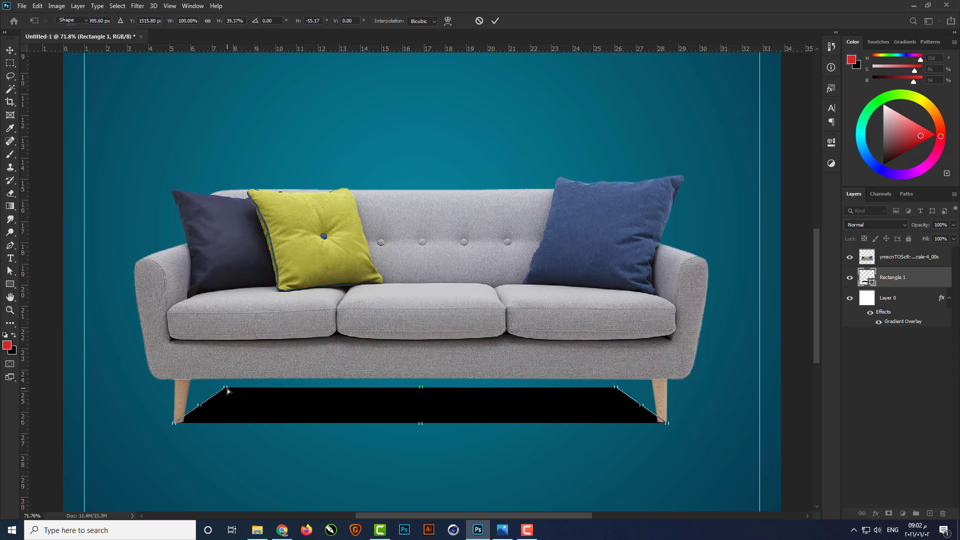
Step: Apply a Gaussian Blur with a 15-pixel radius to the black trapezoid under the sofa
click(136, 9)
mouse_move(235, 119)
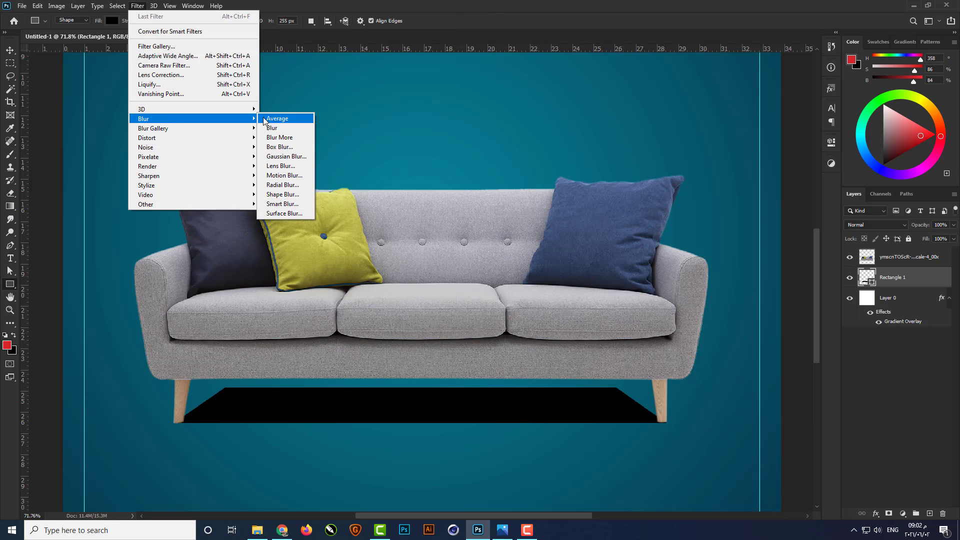
click(280, 156)
click(452, 199)
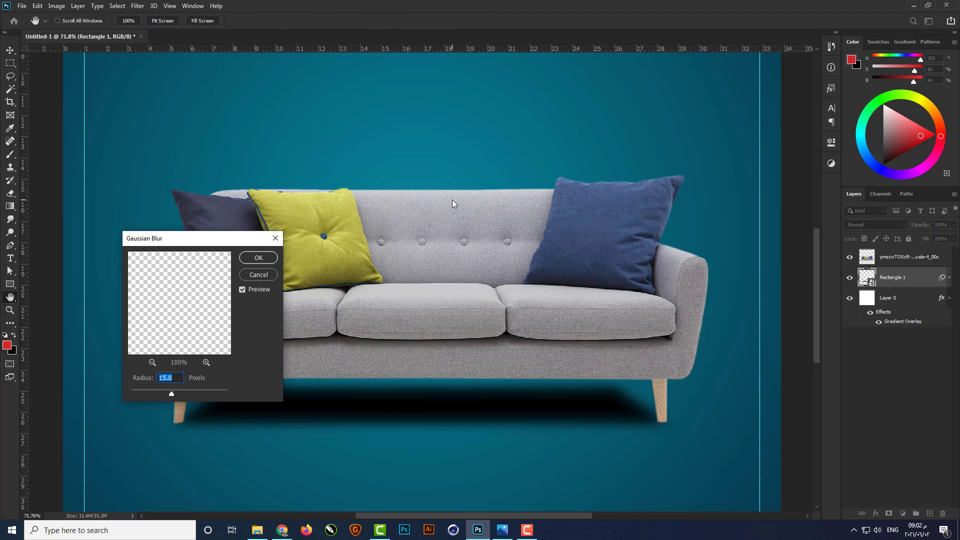
click(258, 257)
Step: Set the blurred shadow layer to Multiply blending with 65% opacity
click(875, 225)
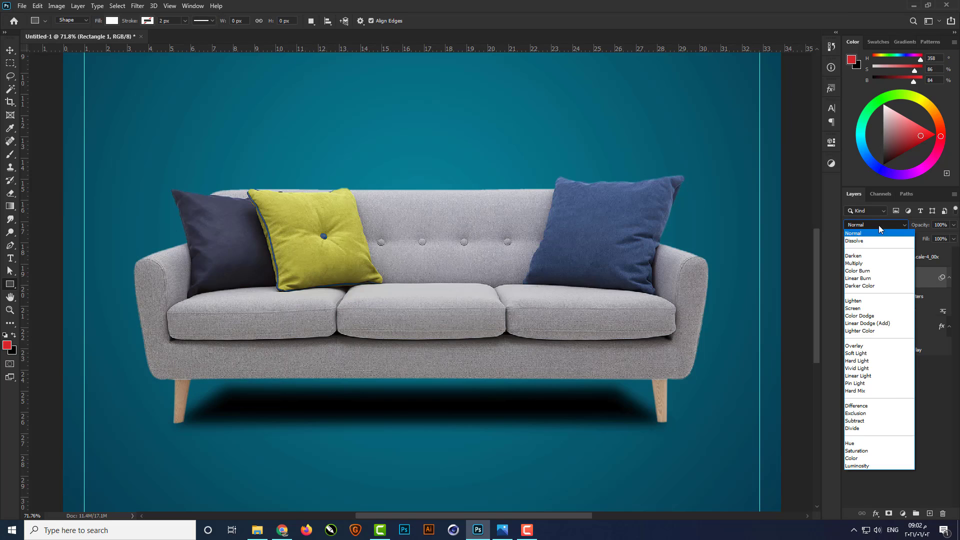
click(868, 265)
click(940, 225)
text(65)
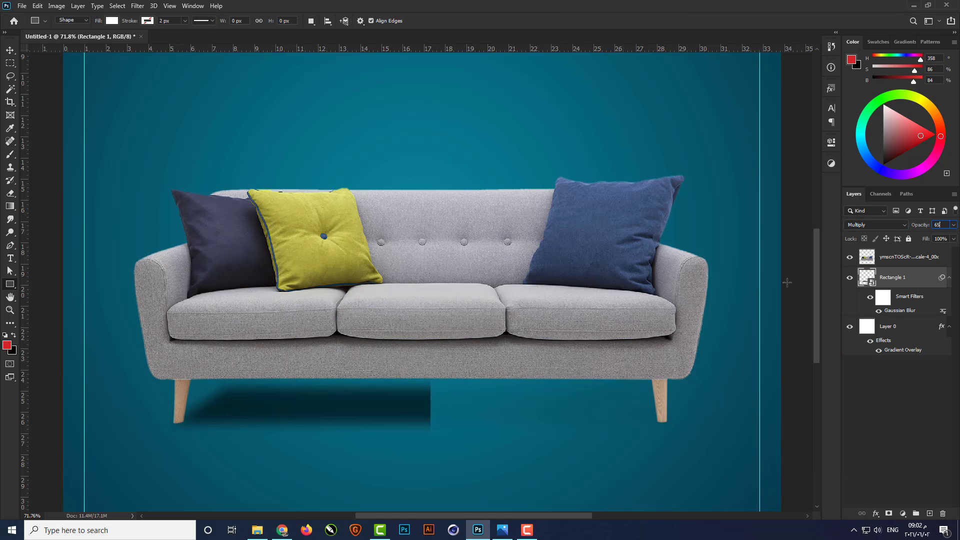
Step: Add a new layer below the sofa and set up a soft 100 px brush with black as the foreground colour
click(929, 513)
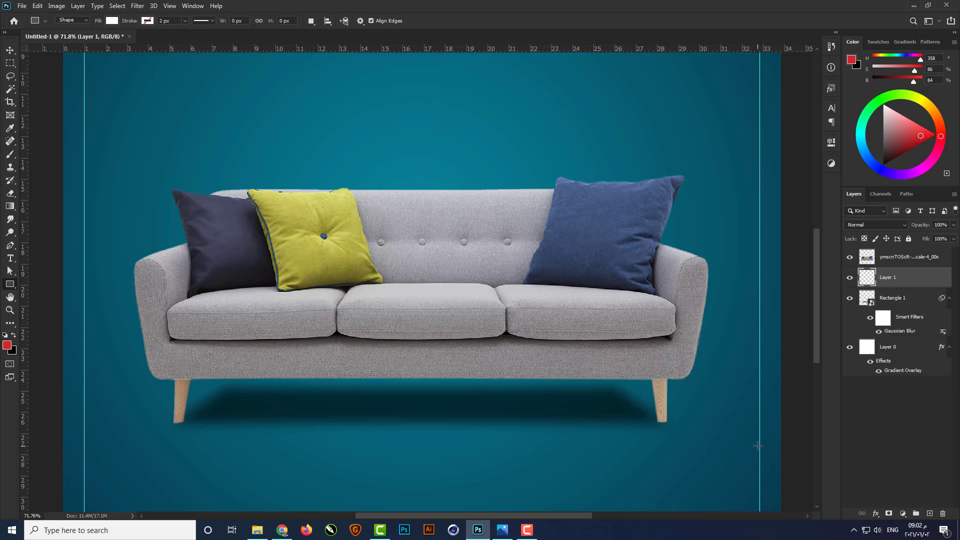
click(10, 154)
right_click(426, 227)
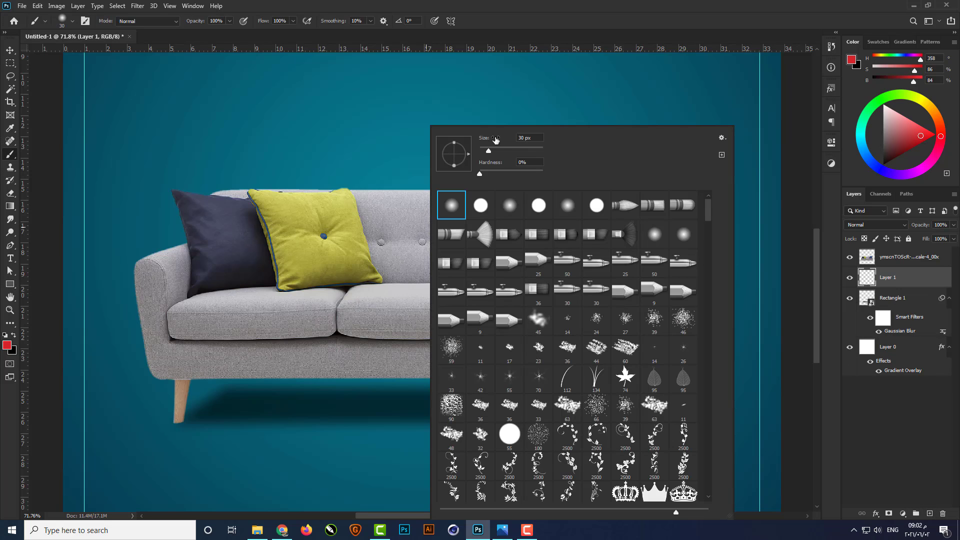
text(70)
drag(454, 143, 455, 150)
text(100)
key(Return)
click(15, 338)
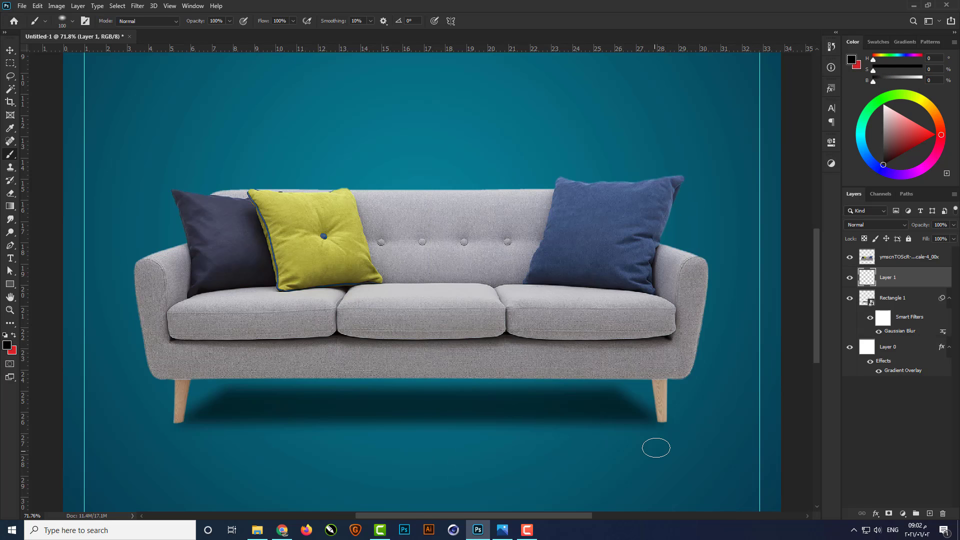
Step: Paint a soft black dab under the sofa's right foot and flatten it to about 140% width and 31% height
scroll(653, 445, up, 5)
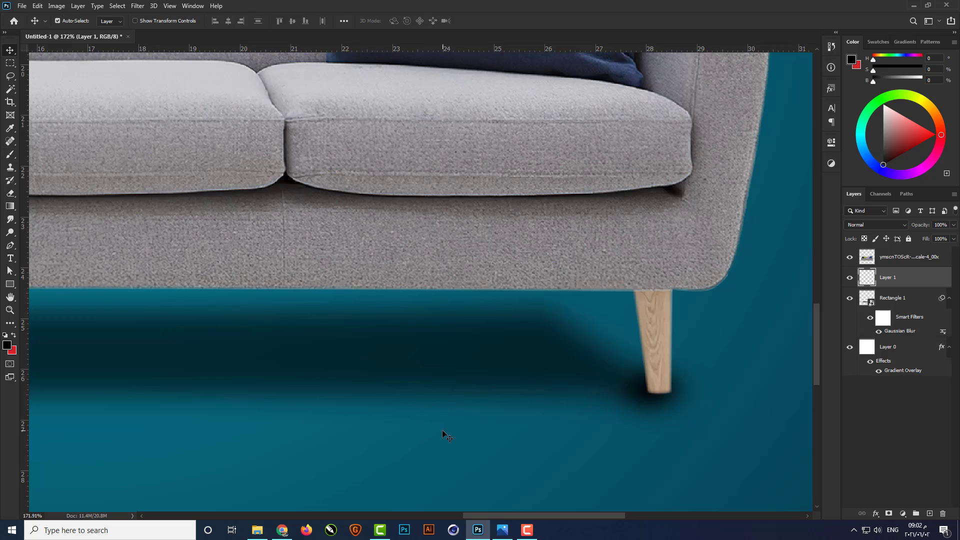
key(ctrl+t)
drag(650, 340, 666, 393)
drag(725, 391, 754, 391)
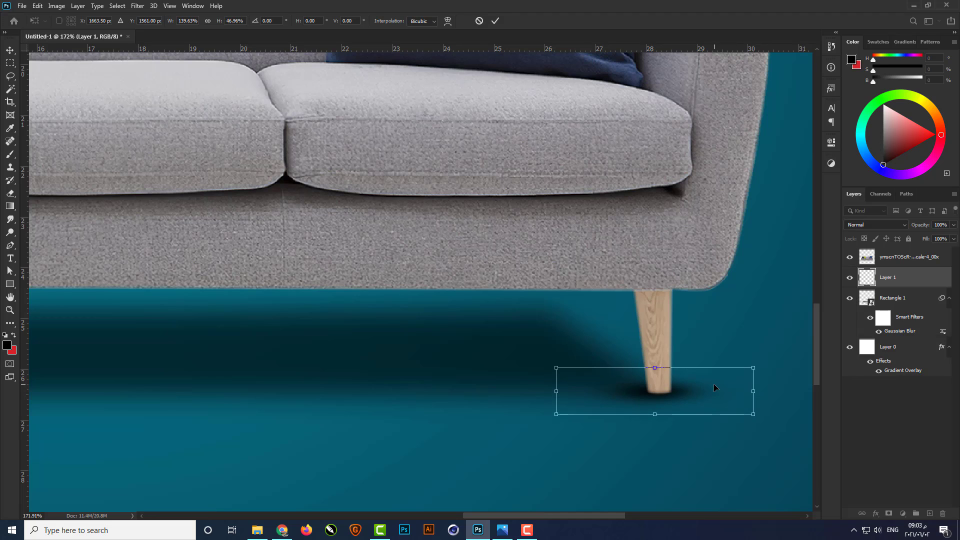
drag(655, 368, 655, 384)
key(Up)
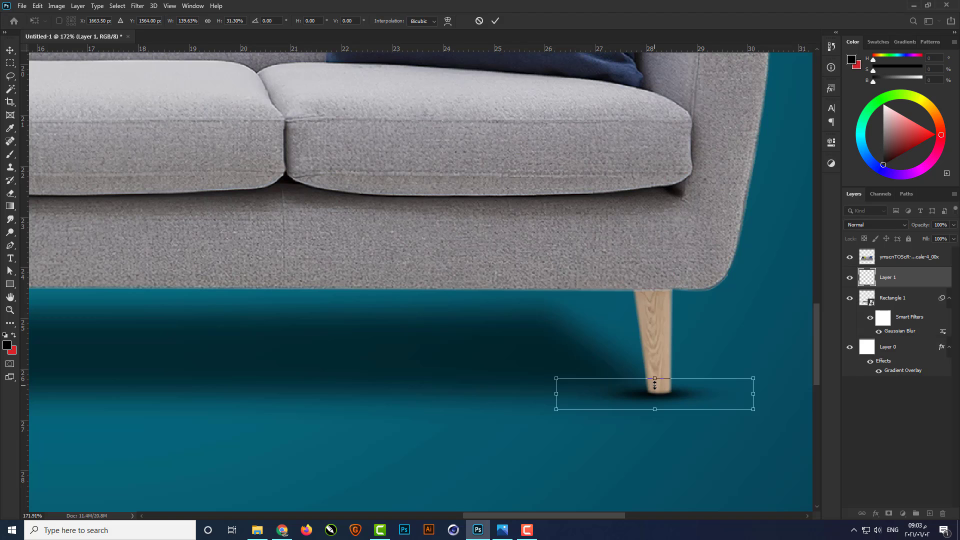
key(Return)
Step: Set the right foot's shadow layer to Multiply blending with 65% opacity
scroll(715, 440, down, 3)
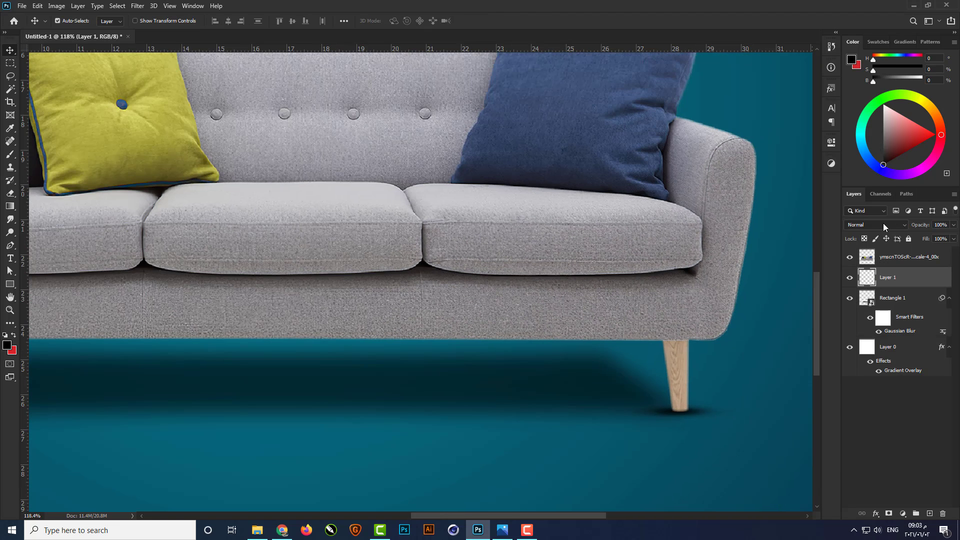
click(883, 225)
click(881, 265)
click(940, 224)
text(65)
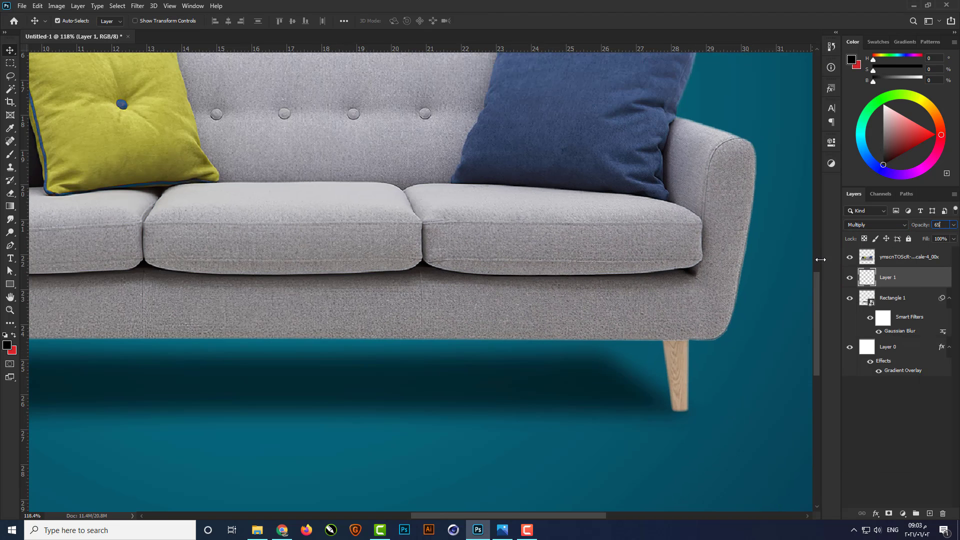
key(Return)
Step: Duplicate the right foot's shadow and place the copy under the sofa's left foot
scroll(692, 433, down, 4)
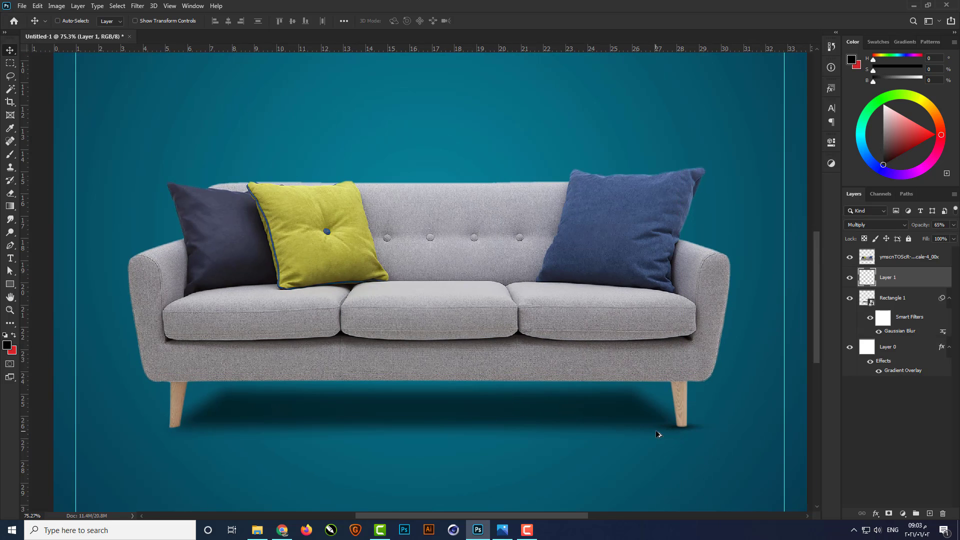
drag(660, 430, 163, 431)
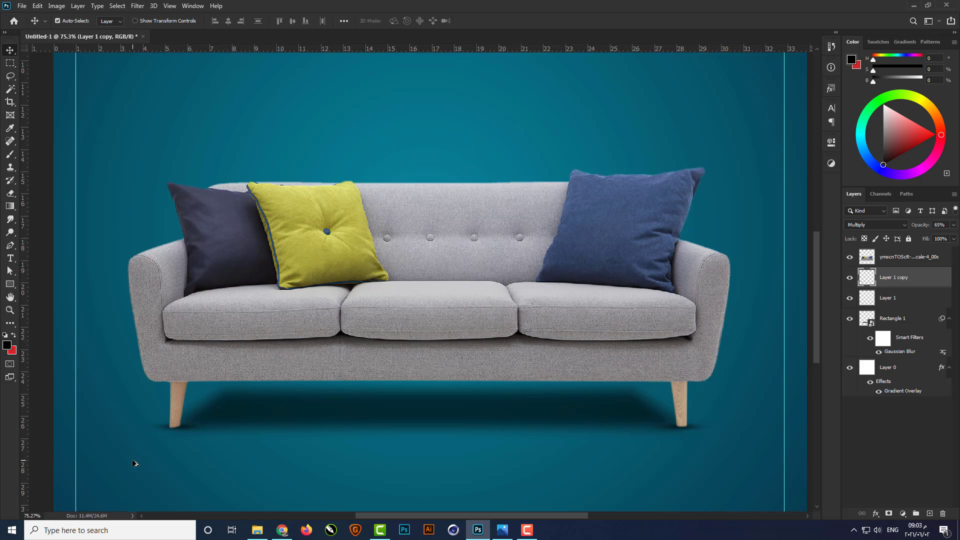
scroll(458, 433, down, 2)
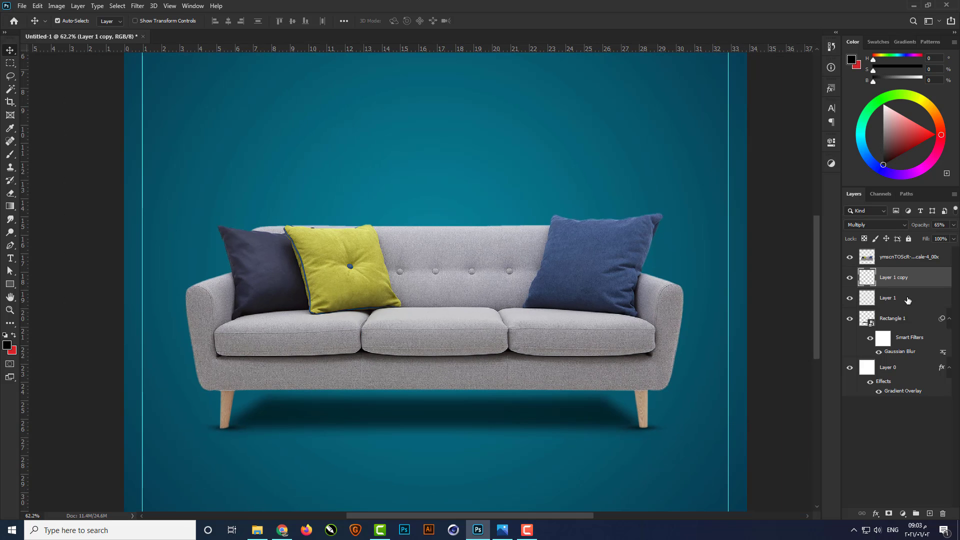
Step: Select both foot shadow layers and lower their opacity to 40%
shift+click(907, 300)
key(5)
key(5)
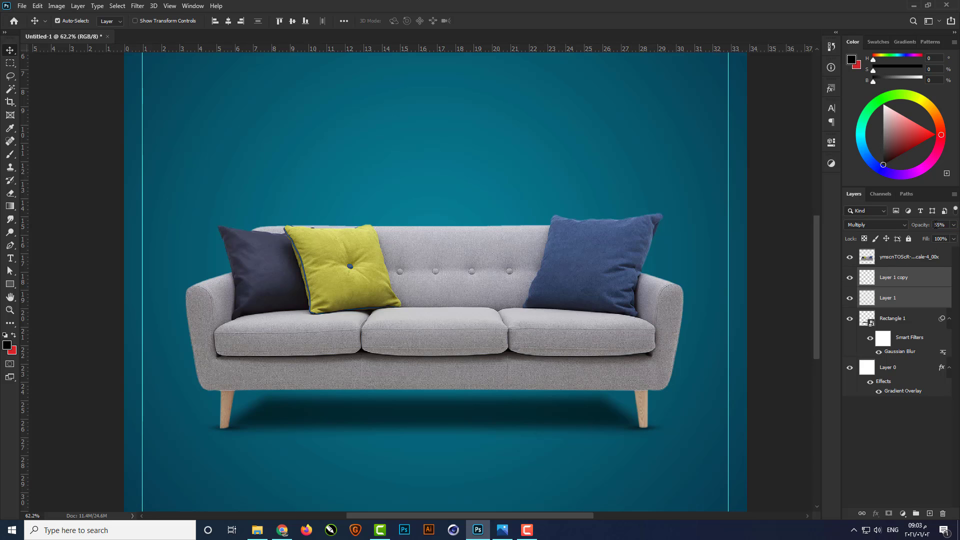
key(Return)
text(40)
key(Return)
key(ctrl+0)
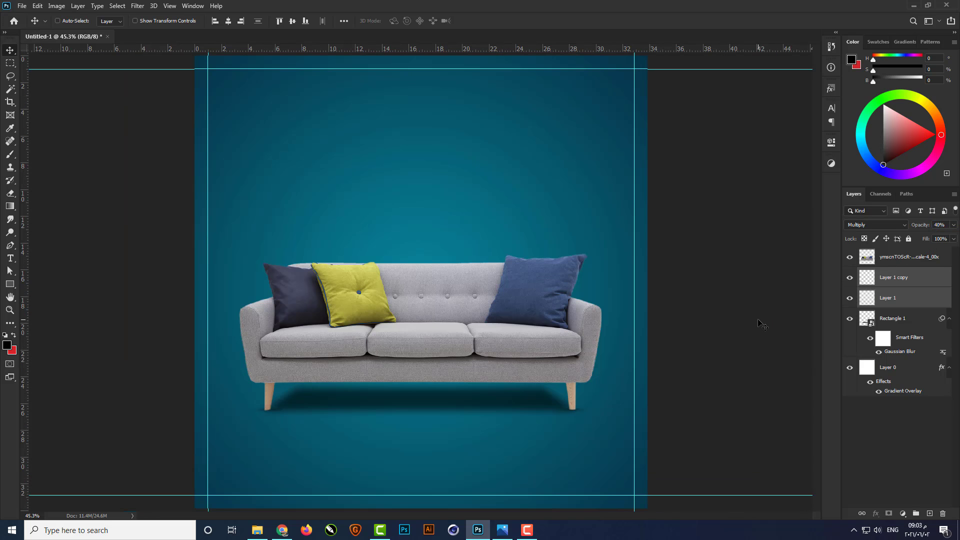
click(510, 402)
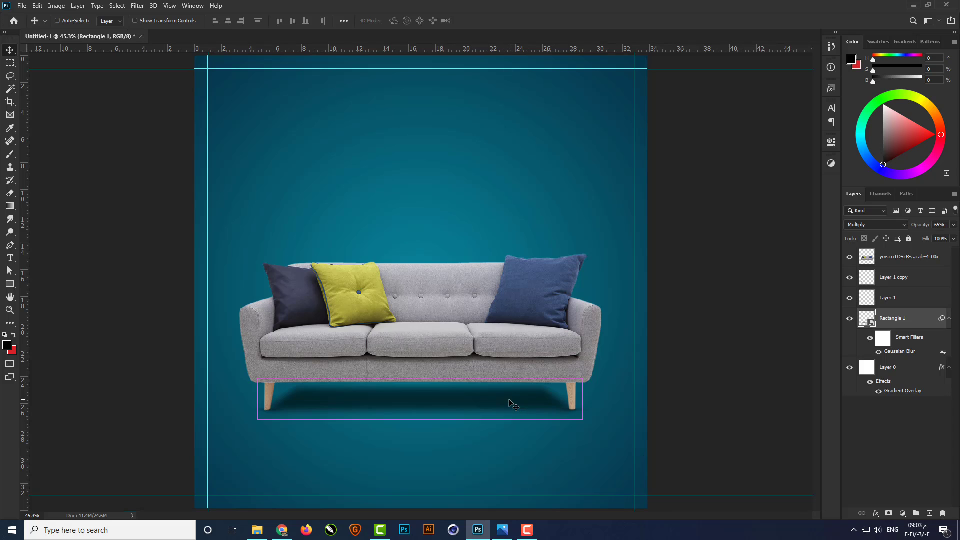
key(ctrl+t)
key(Return)
key(Return)
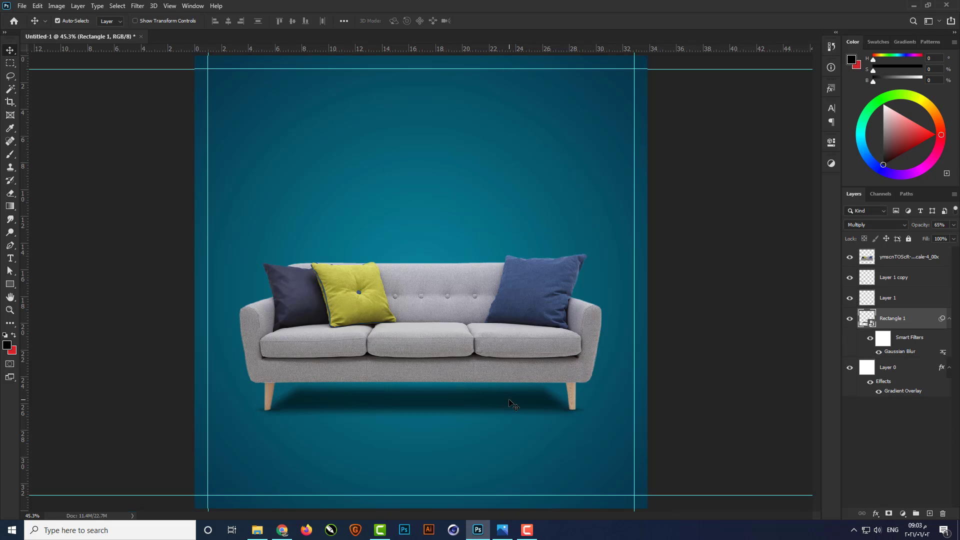
Step: Draw a circle about 733 px in diameter with the Ellipse tool over the sofa's blue pillow
click(695, 348)
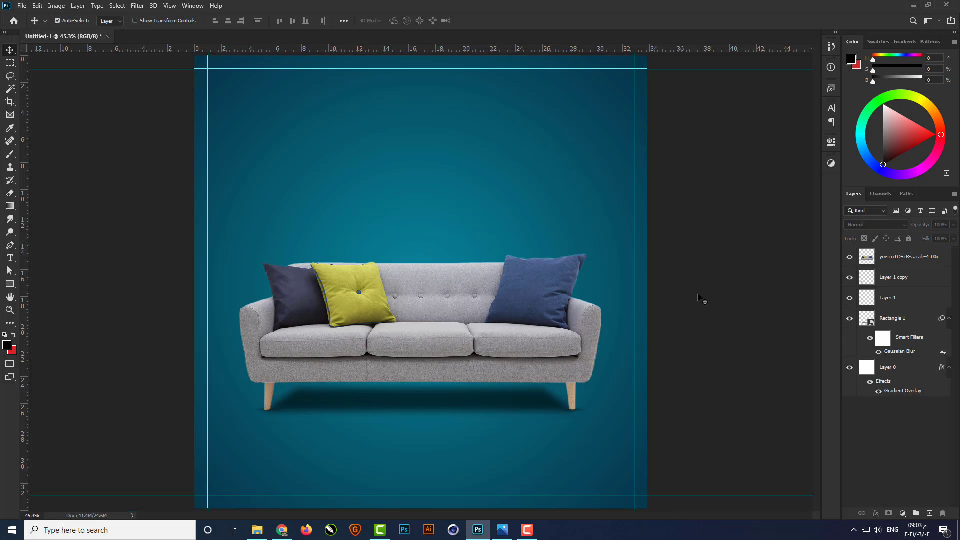
click(12, 284)
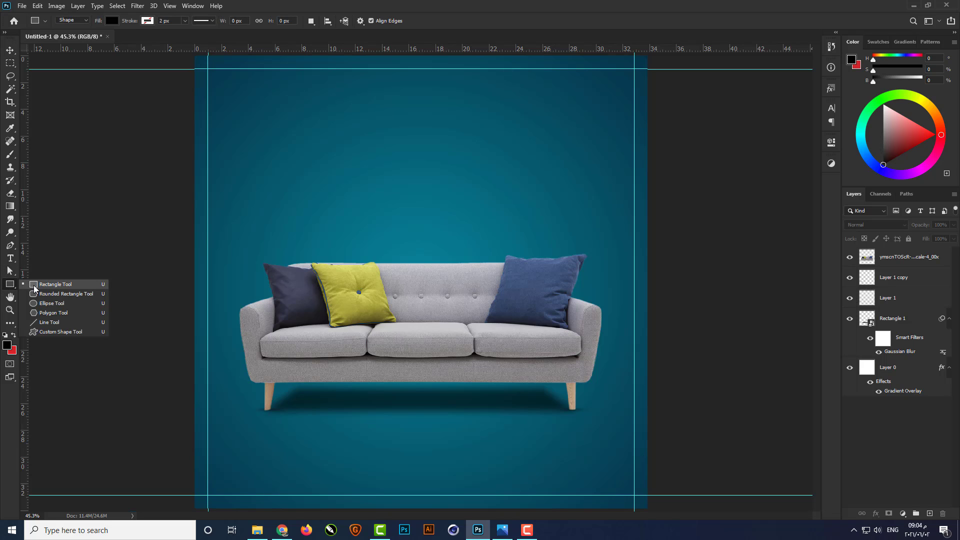
click(38, 303)
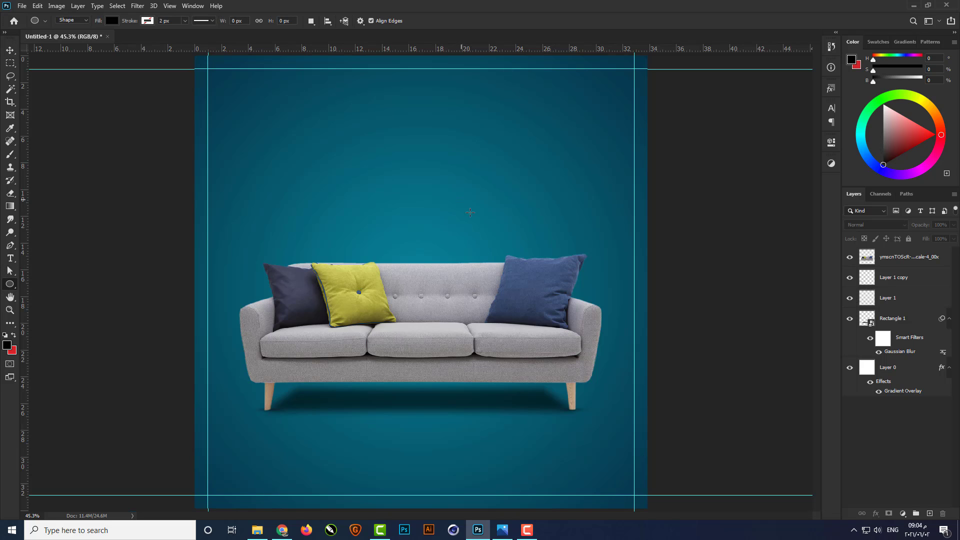
drag(461, 199, 627, 379)
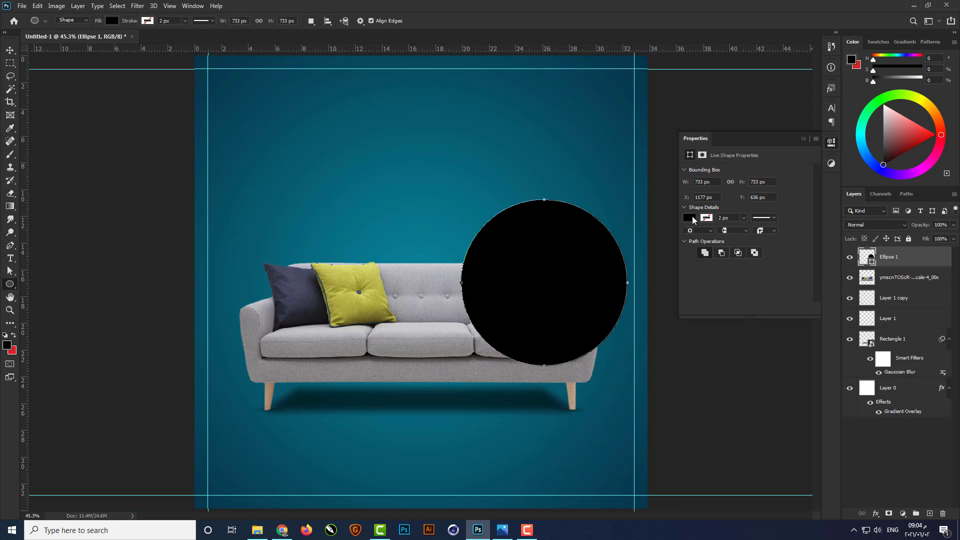
Step: Give the circle no fill and a solid white 10 px stroke
click(690, 218)
click(695, 238)
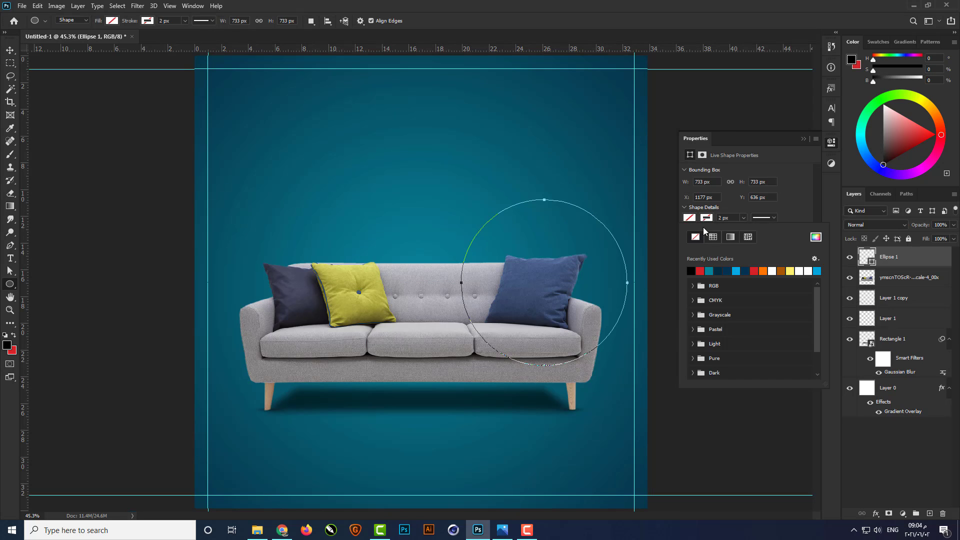
click(774, 271)
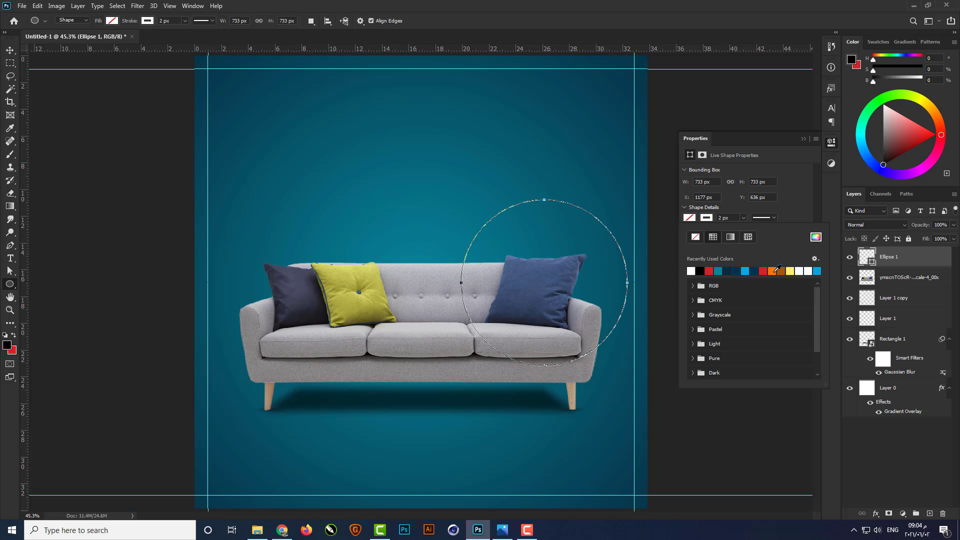
click(720, 218)
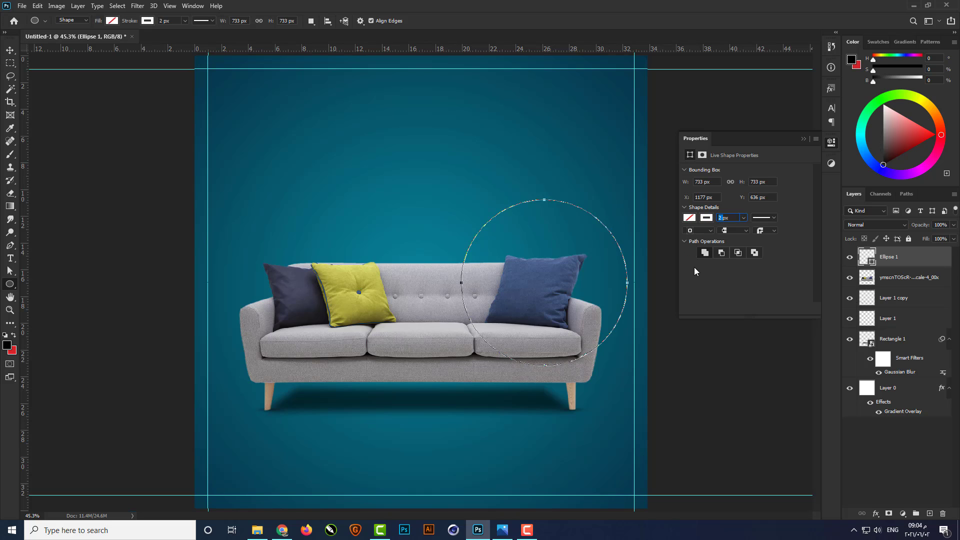
text(10)
key(Return)
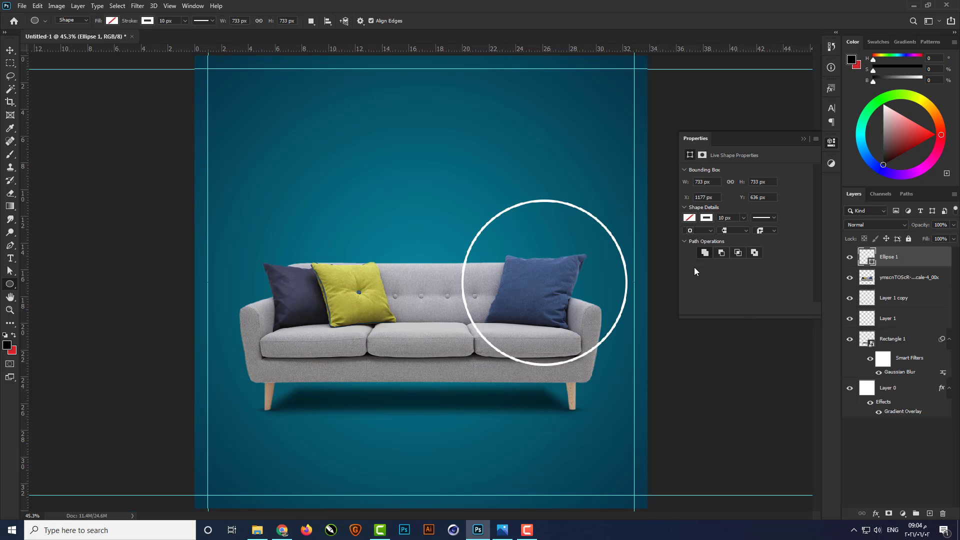
click(803, 139)
key(v)
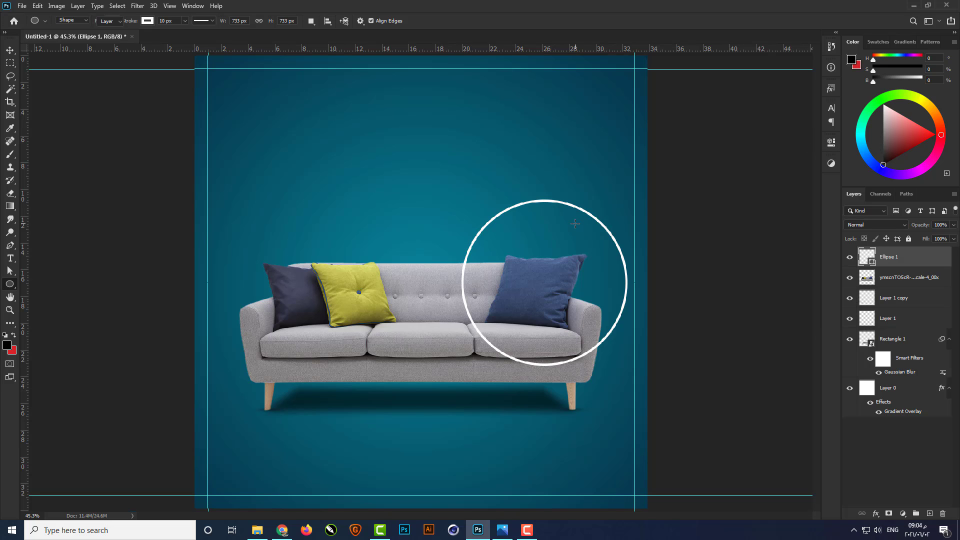
Step: Shift the white circle slightly down and to the left, and move its layer directly below the sofa layer
scroll(659, 288, up, 3)
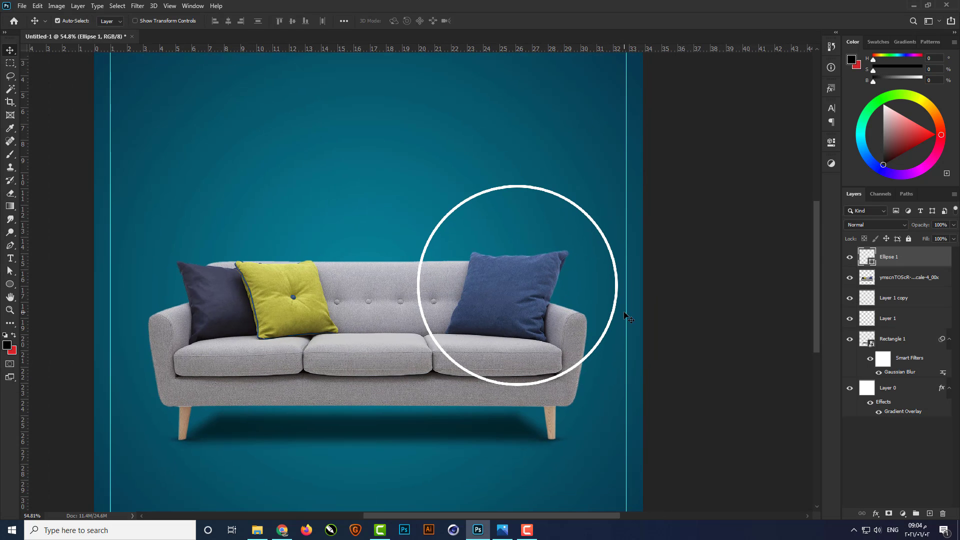
key(ctrl+t)
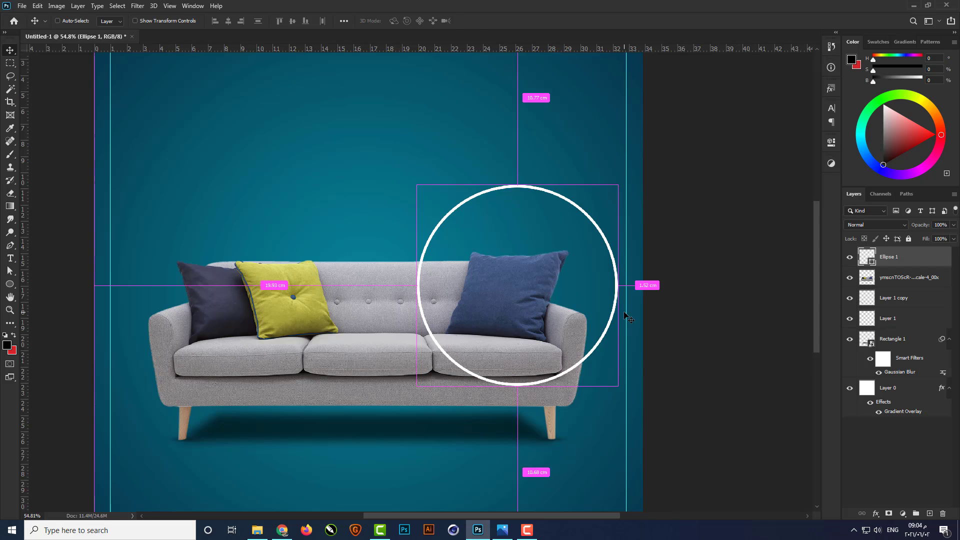
mouse_move(576, 293)
mouse_down()
mouse_move(563, 291)
mouse_move(562, 306)
mouse_up()
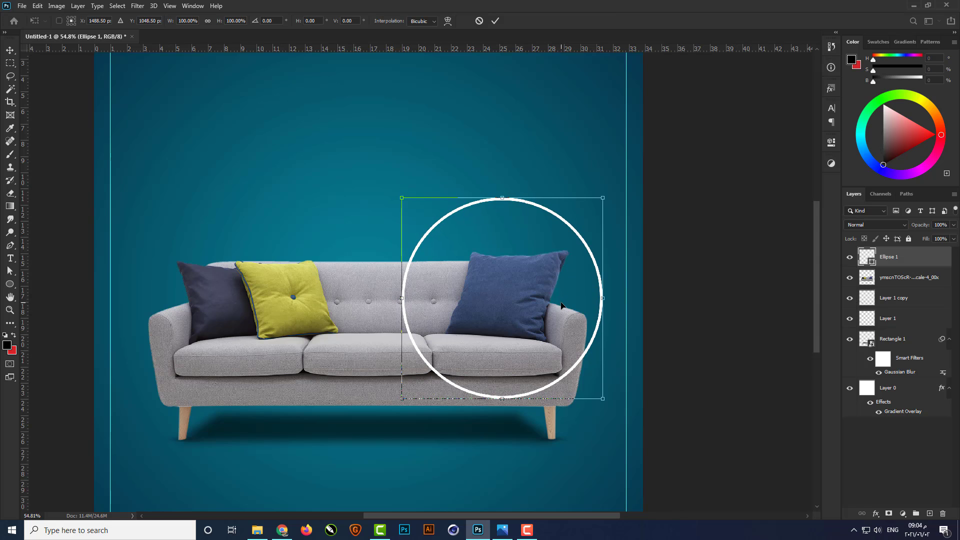
key(Return)
key(ctrl)
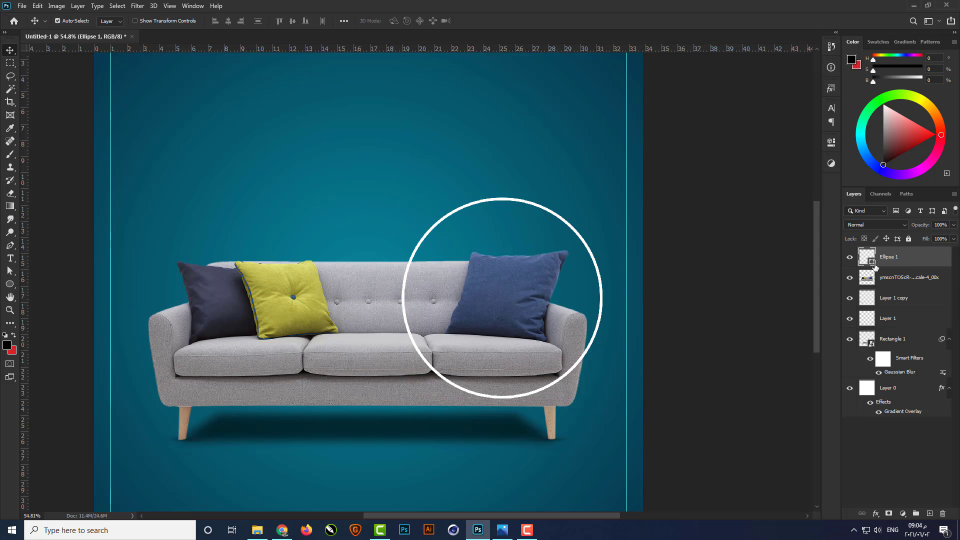
drag(898, 261, 901, 286)
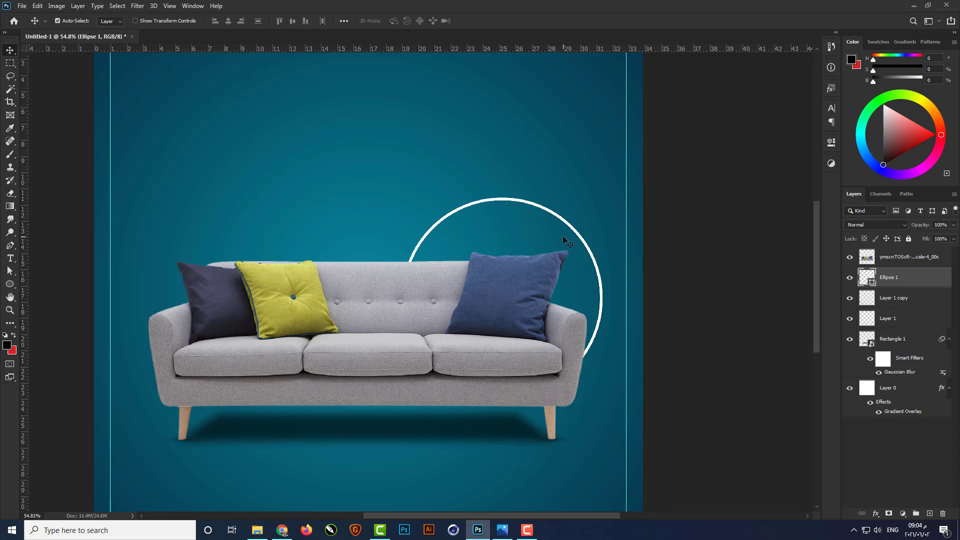
Step: Nudge the white circle upward so more of its arc rises above the sofa's back
key(Up)
key(Up)
key(Up)
key(Up)
key(Up)
key(Up)
key(Up)
key(Up)
key(Up)
key(Up)
key(Up)
key(Up)
key(Up)
key(Up)
key(Up)
key(Up)
key(Up)
key(Up)
key(Up)
key(Up)
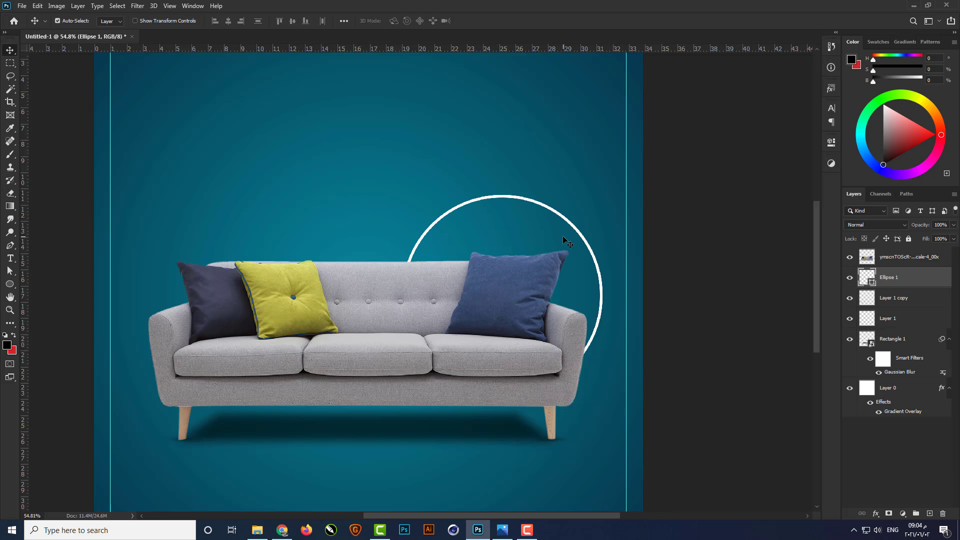
key(Up)
key(Up)
key(Up)
key(Up)
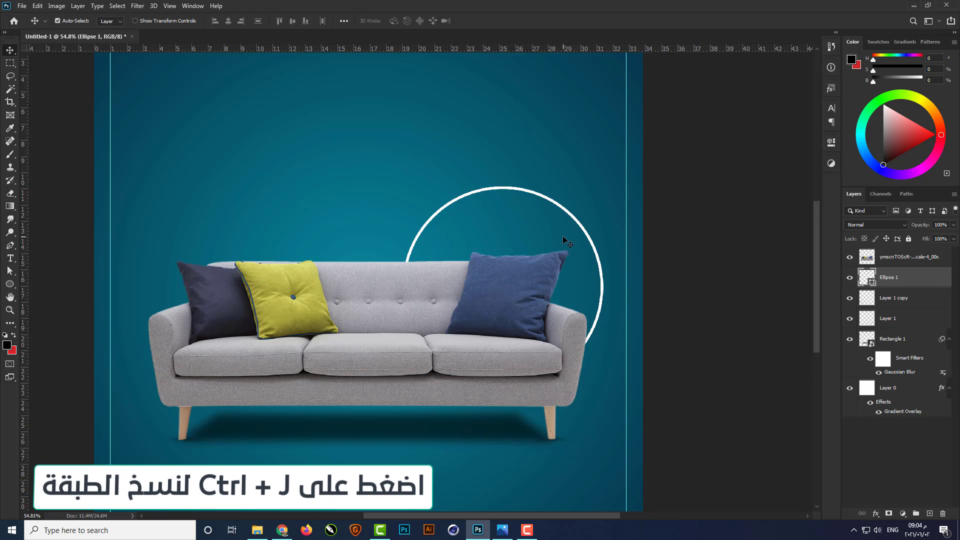
Step: Duplicate the white circle, scale the copy down and place it behind the middle of the sofa's back, overlapping the large circle
key(ctrl)
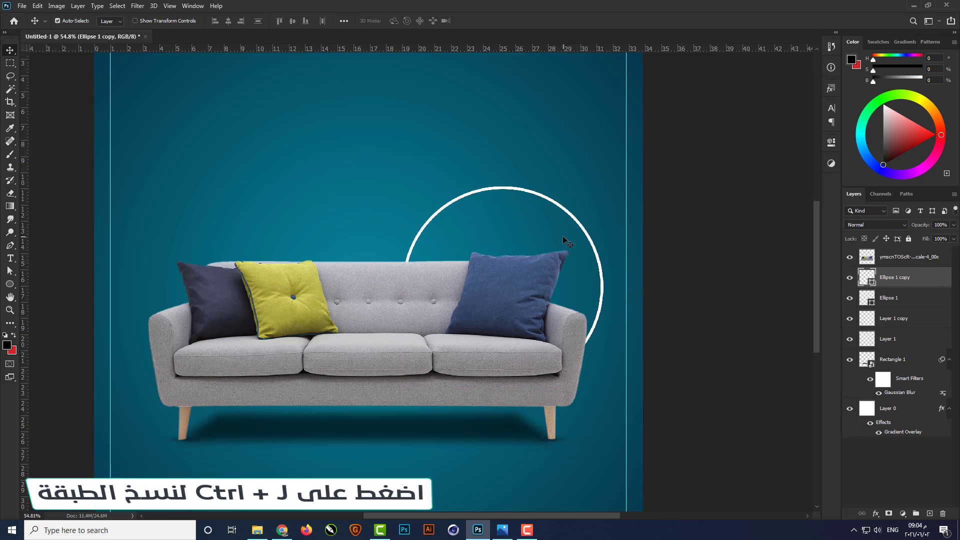
key(ctrl+j)
drag(517, 235, 409, 241)
key(ctrl+t)
drag(495, 189, 459, 225)
drag(390, 235, 381, 218)
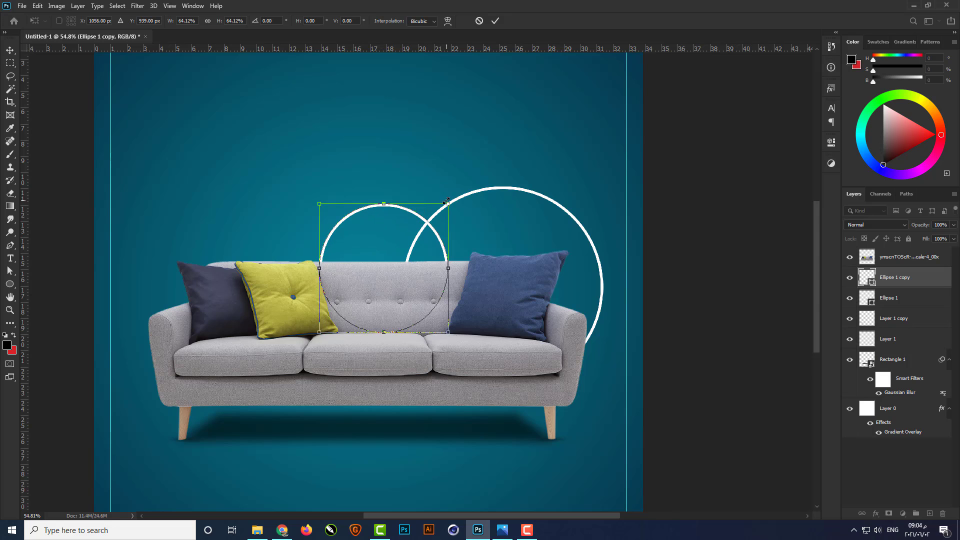
drag(448, 204, 390, 222)
key(Return)
Step: Duplicate the small circle and enlarge the copy about its centre to about 484 px as an outer ring
key(ctrl+j)
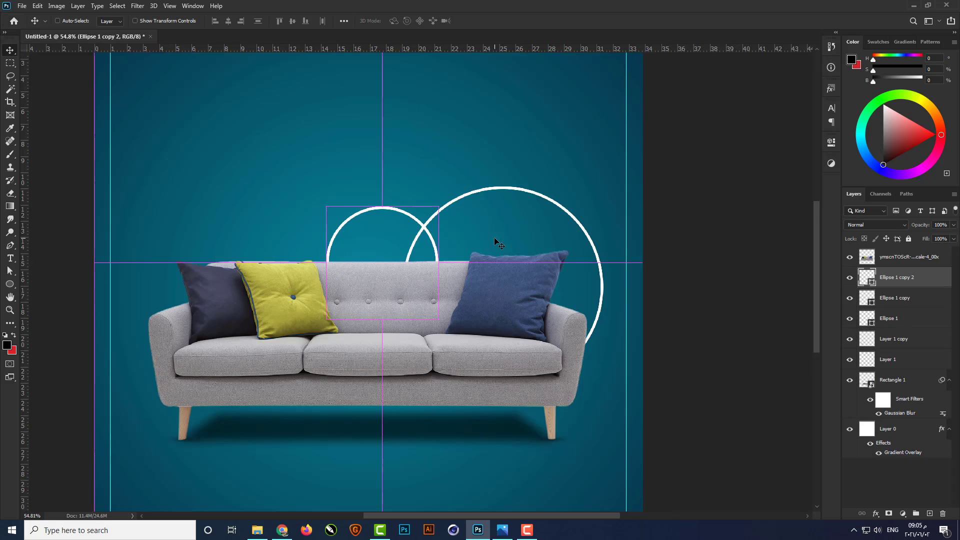
key(ctrl+t)
scroll(380, 222, up, 3)
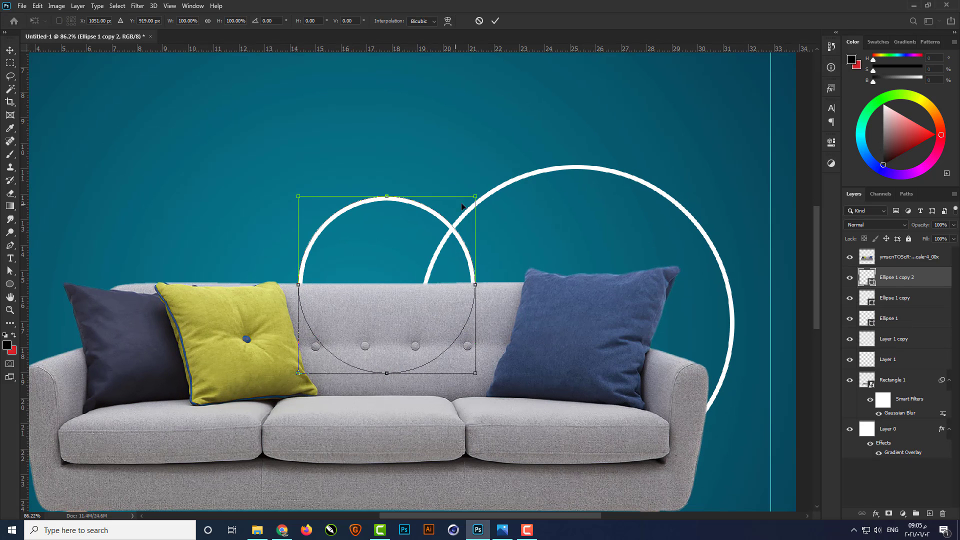
drag(476, 197, 495, 183)
key(Return)
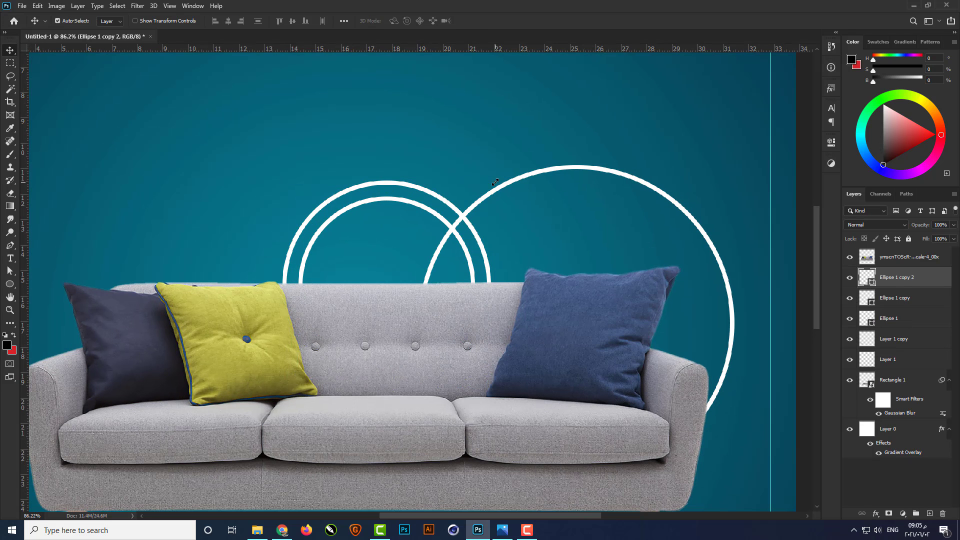
Step: Duplicate the large circle and enlarge the copy about its centre to about 812 px as an outer ring
click(895, 321)
key(ctrl+j)
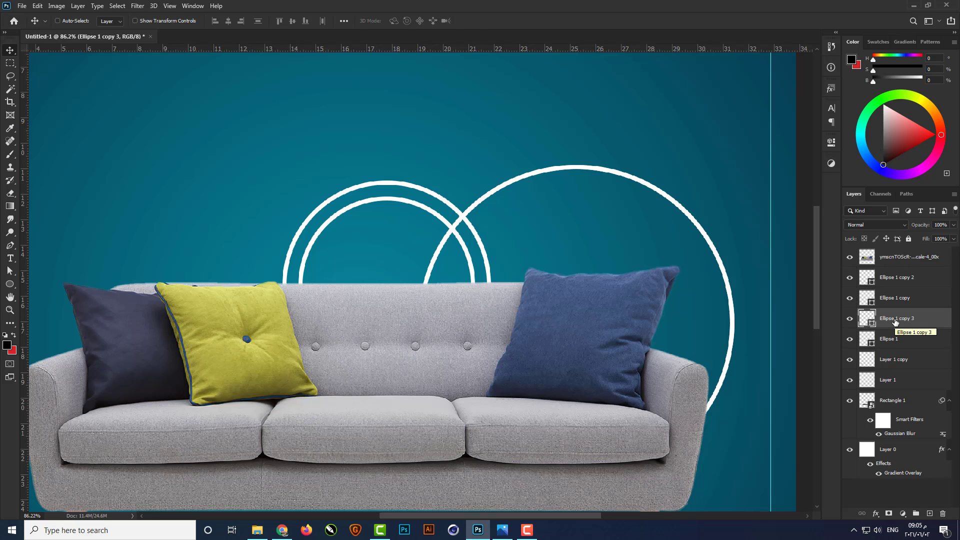
key(ctrl+t)
drag(734, 165, 751, 150)
key(Return)
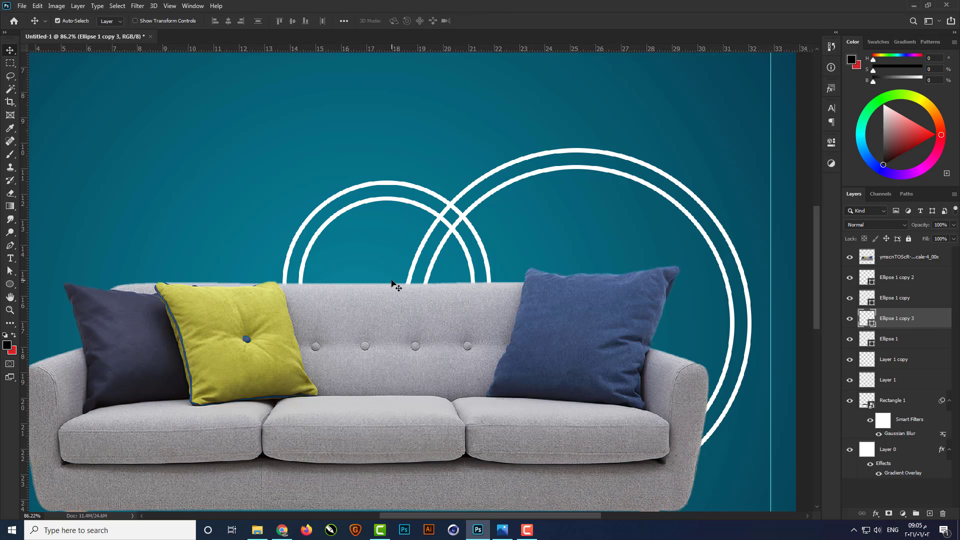
Step: Set the foreground colour to yellow #ffc000
click(7, 346)
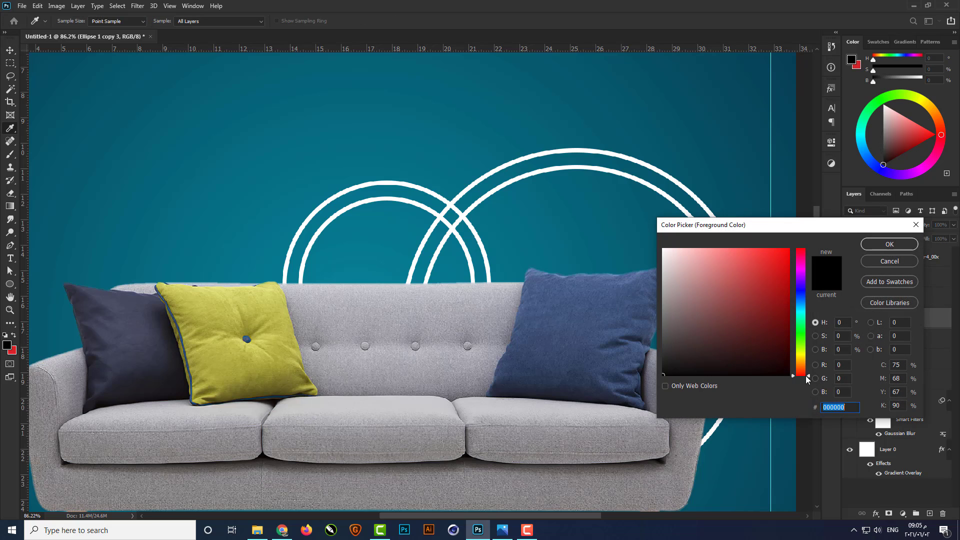
drag(806, 375, 812, 363)
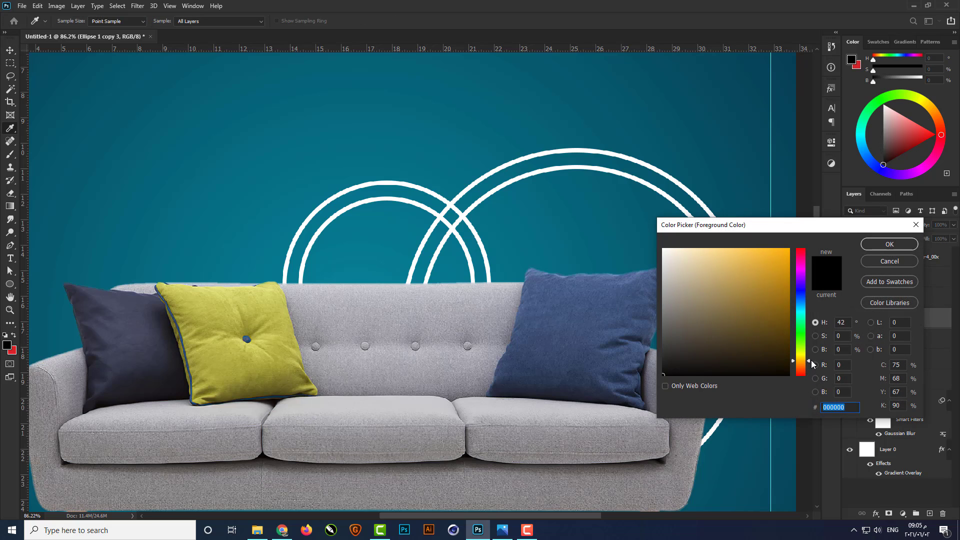
drag(667, 375, 808, 220)
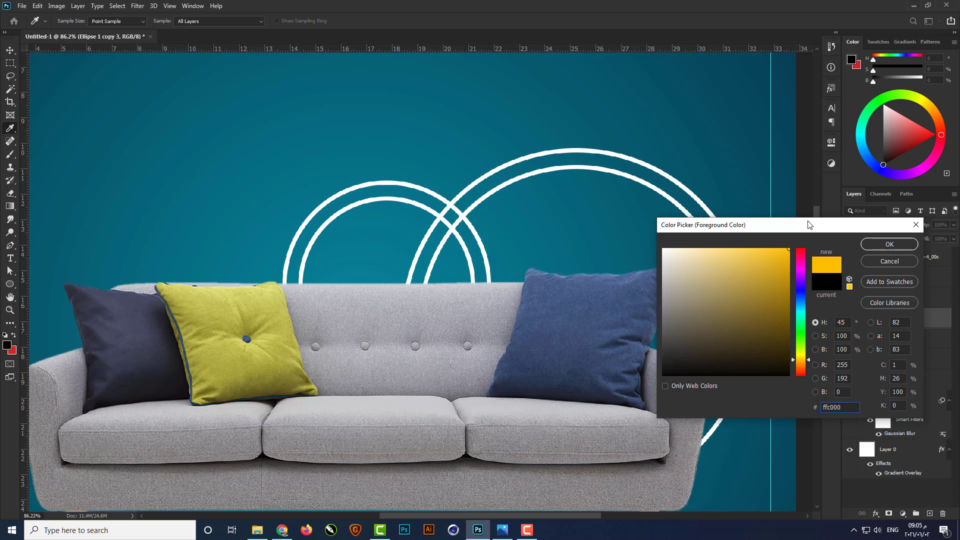
click(888, 244)
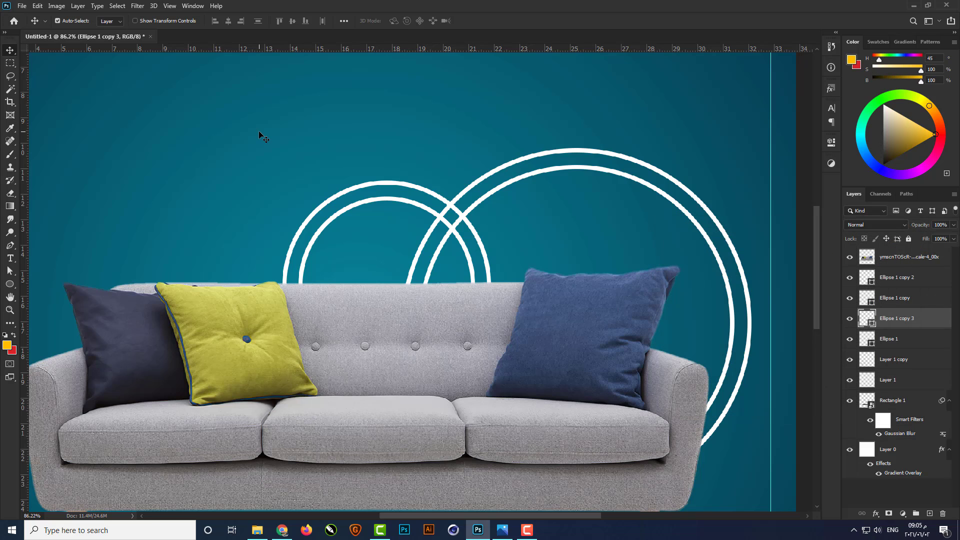
Step: Change the stroke colour of the large and small outer rings to yellow #ffc000
key(u)
click(150, 22)
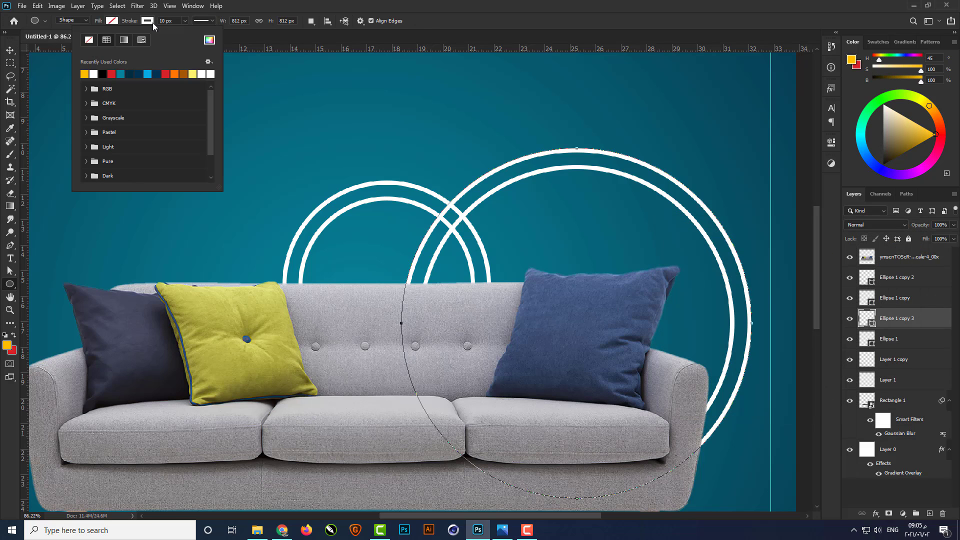
click(85, 74)
key(Return)
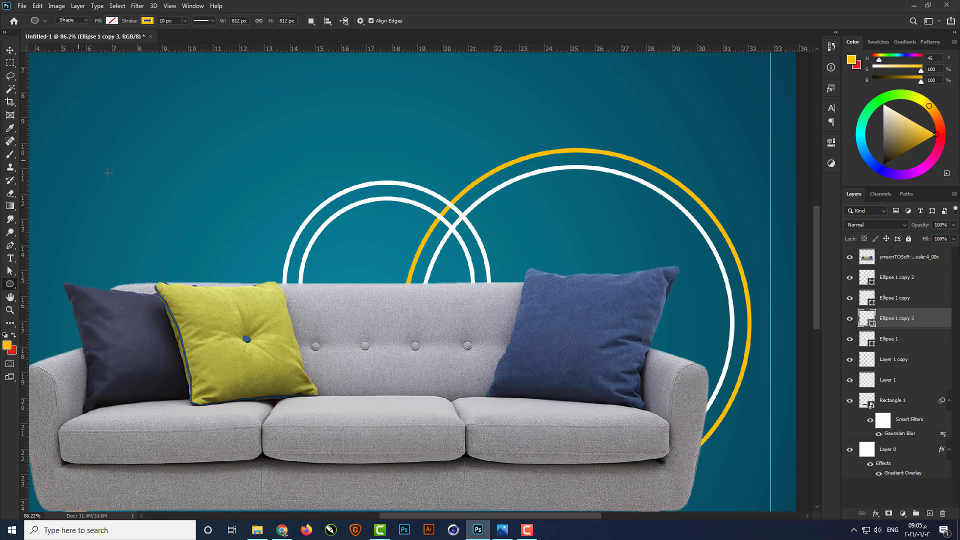
click(881, 279)
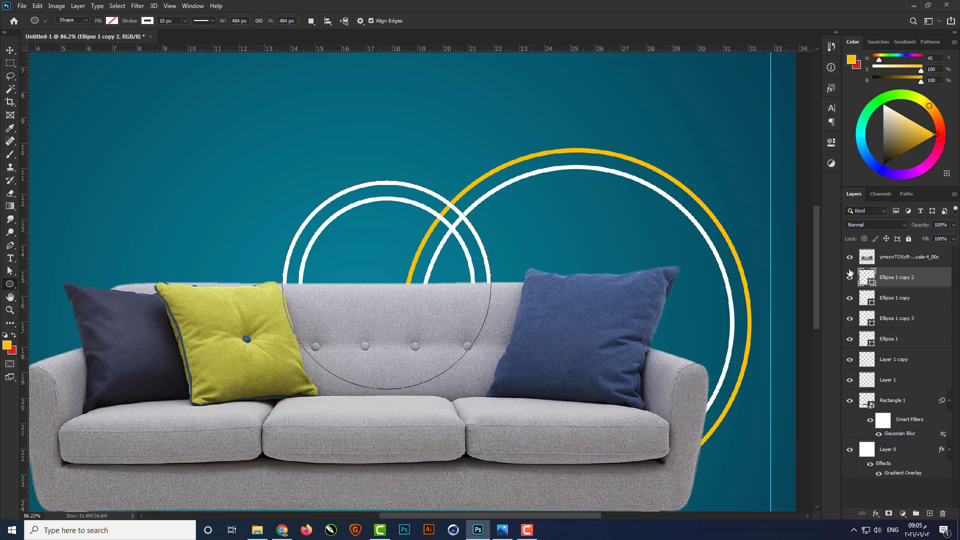
click(150, 22)
click(87, 72)
key(Return)
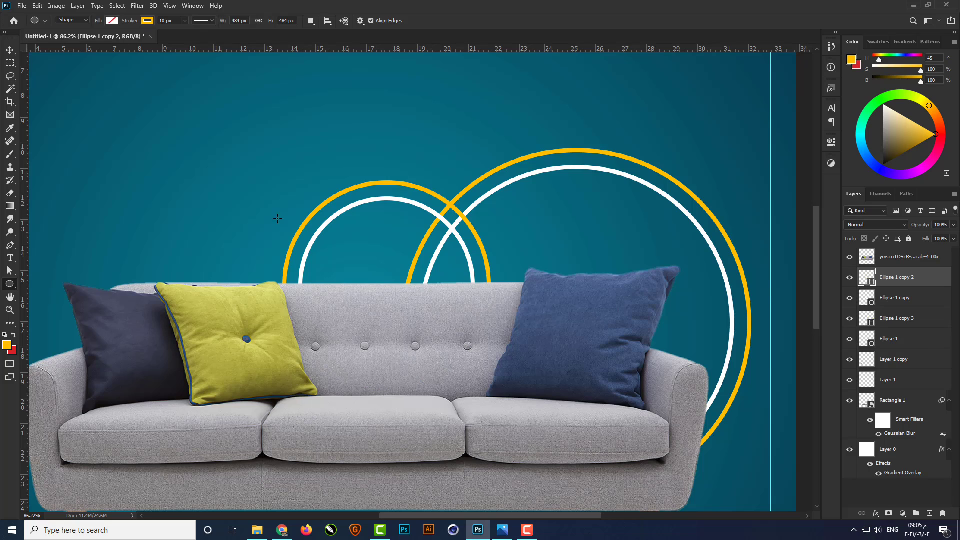
key(v)
Step: Add a layer mask to the small yellow ring's layer and set the Eraser to a hard-edged 50 px tip
scroll(302, 205, down, 1)
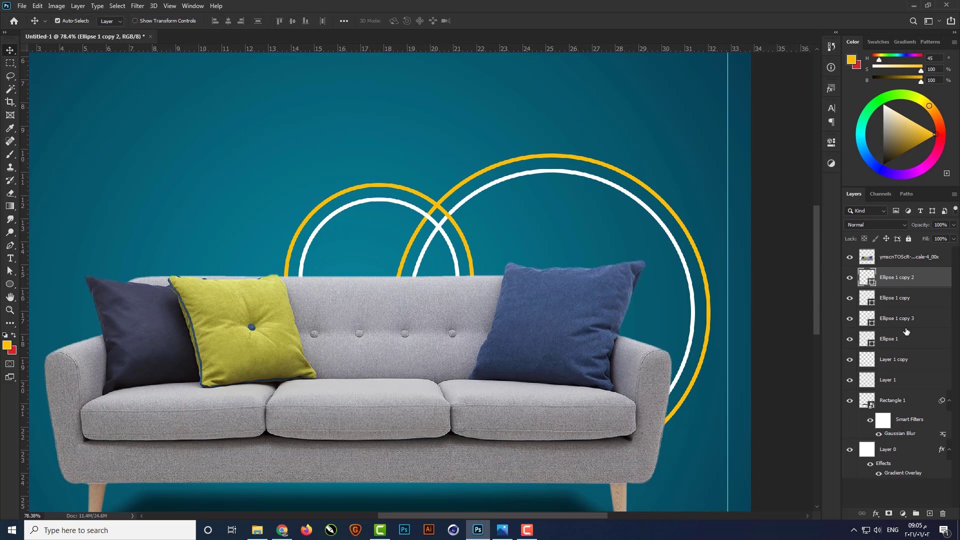
click(890, 513)
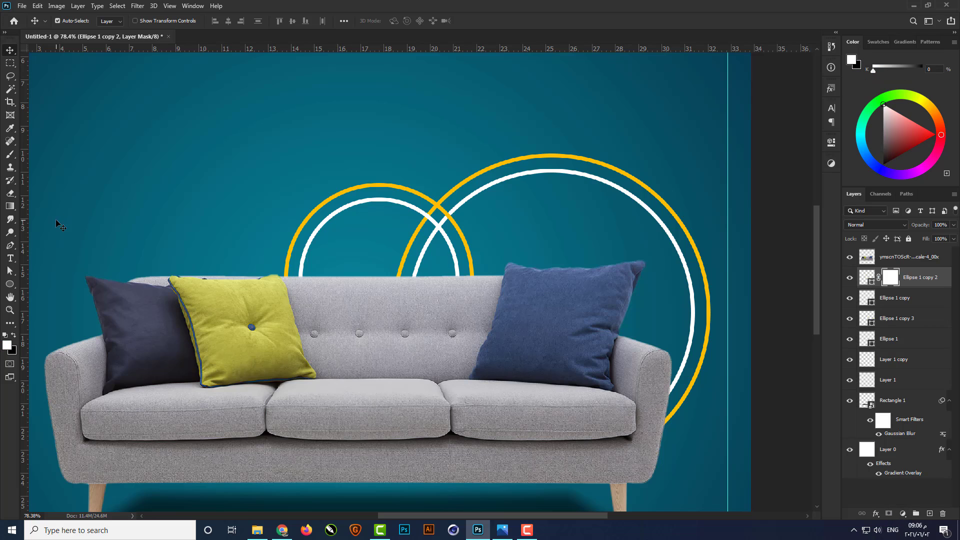
click(8, 193)
right_click(361, 160)
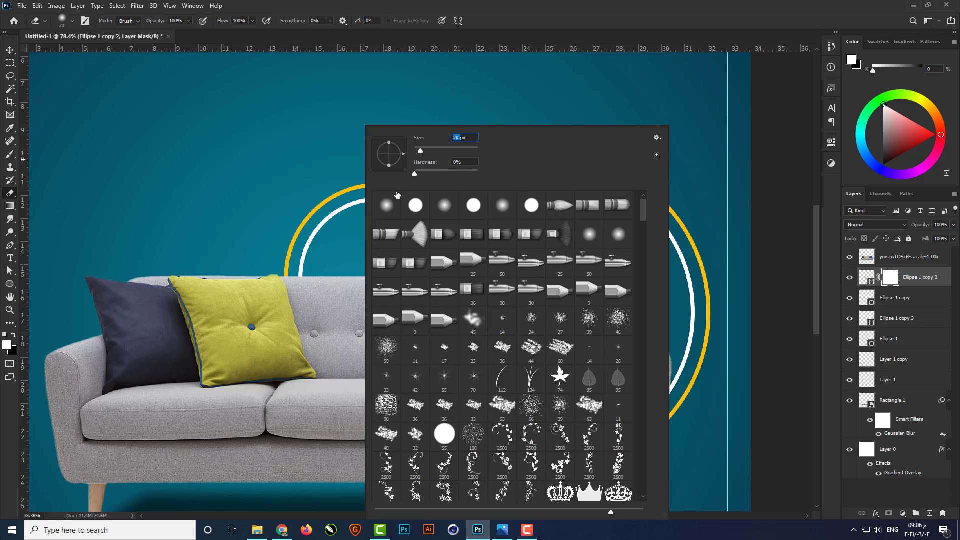
text(50)
drag(415, 172, 511, 172)
key(Return)
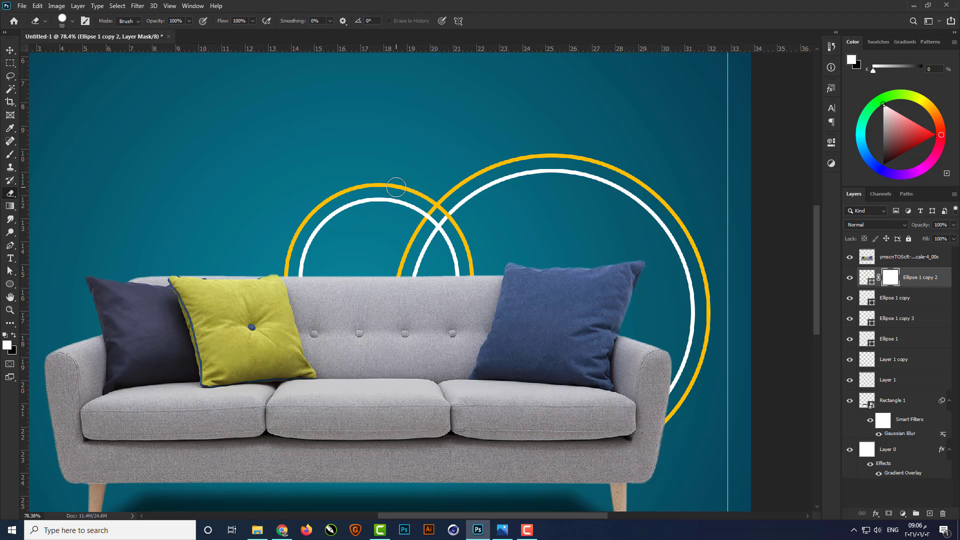
Step: Mask out the right half and the lower-left end of the small yellow ring, leaving an arc along its upper left
mouse_move(397, 186)
mouse_down()
mouse_move(450, 215)
mouse_move(467, 274)
mouse_up()
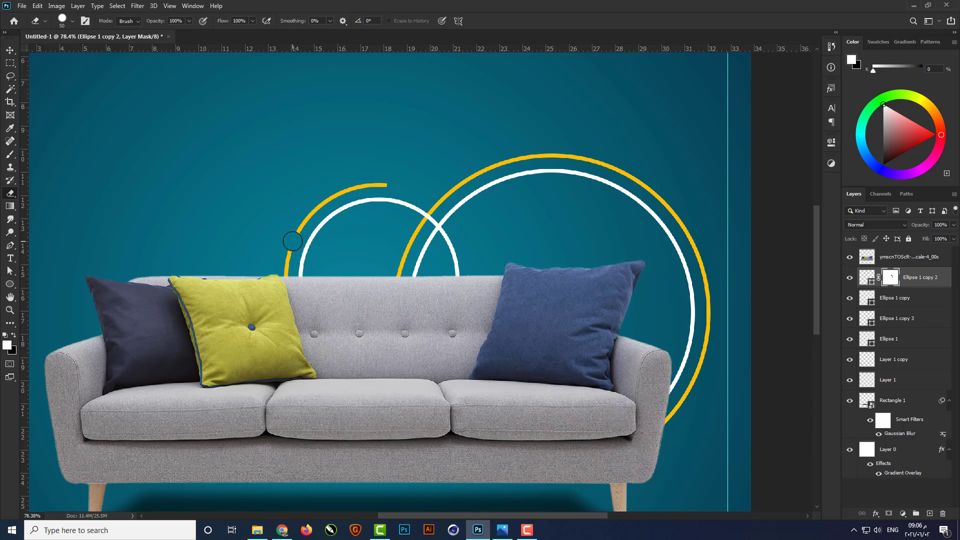
drag(292, 242, 285, 281)
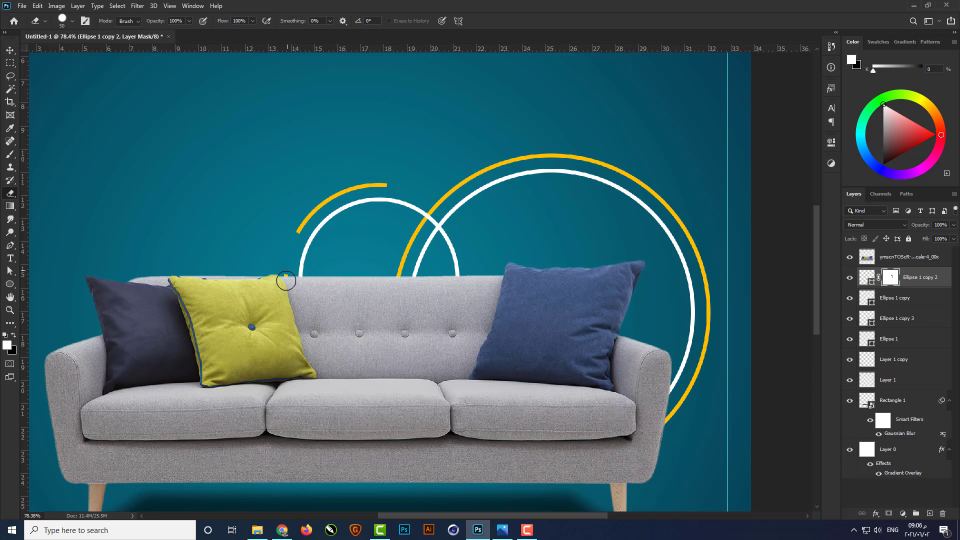
Step: Add a layer mask to the large yellow ring and erase its left half and lower-right part, leaving an upper-right arc
click(850, 318)
click(849, 319)
click(895, 319)
click(889, 514)
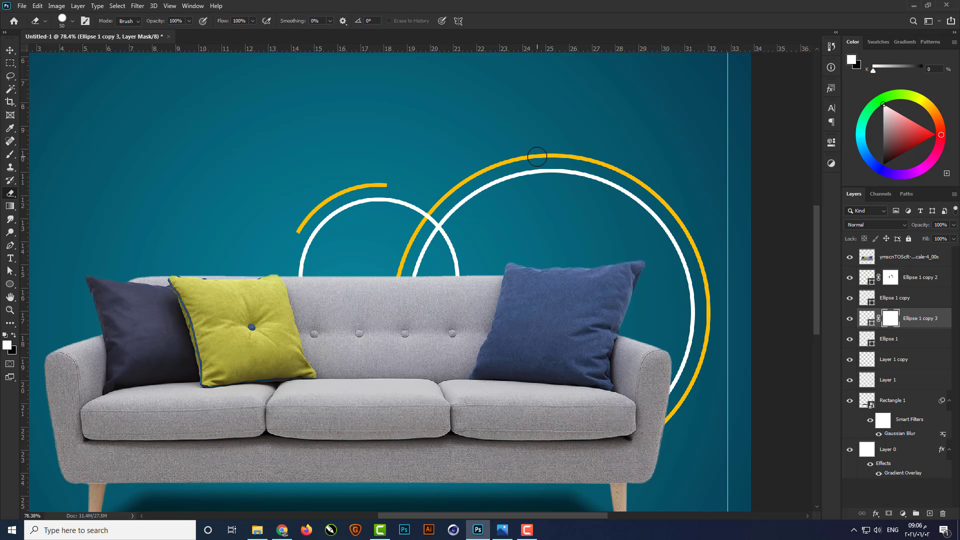
mouse_move(537, 157)
mouse_down()
mouse_move(455, 187)
mouse_move(429, 211)
mouse_move(398, 290)
mouse_up()
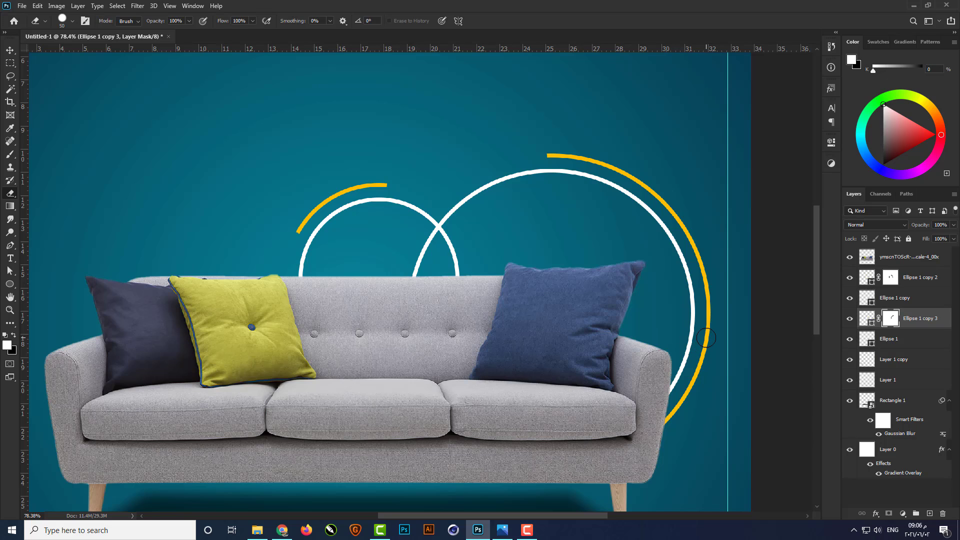
mouse_move(711, 316)
mouse_down()
mouse_move(681, 408)
mouse_move(652, 432)
mouse_up()
scroll(516, 349, down, 1)
scroll(516, 349, down, 1)
Step: Draw a filled circle about 41 px across without a stroke, just beside the upper end of the large yellow arc
key(v)
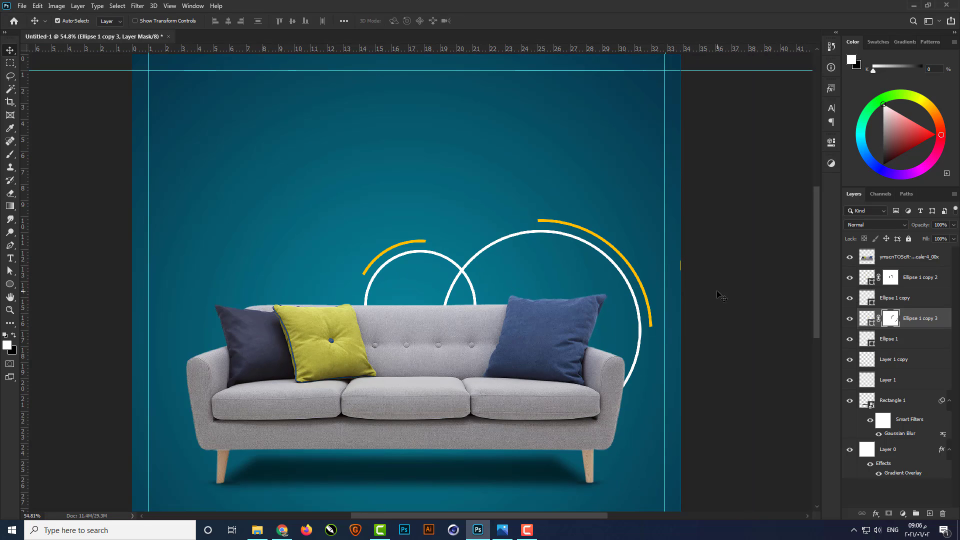
scroll(678, 283, up, 5)
click(9, 284)
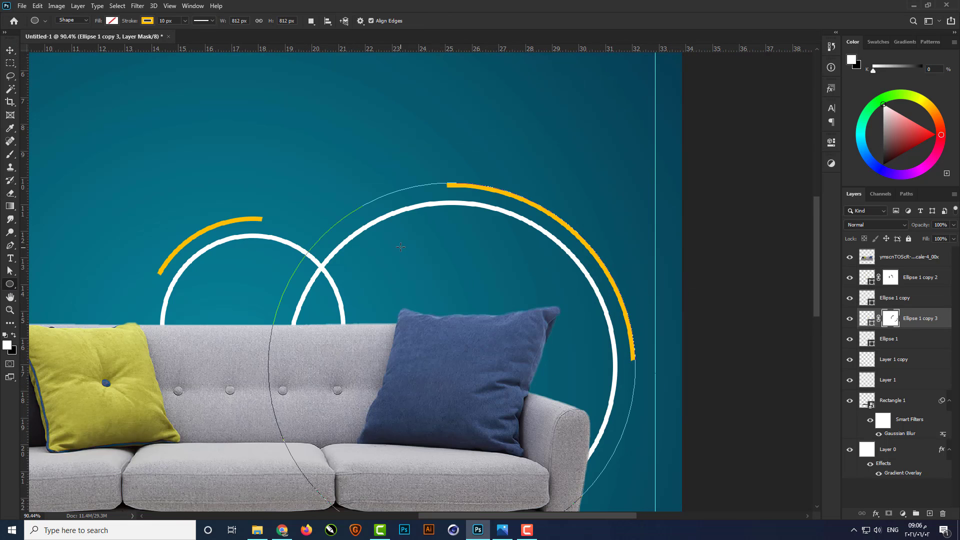
click(13, 50)
click(727, 251)
click(10, 284)
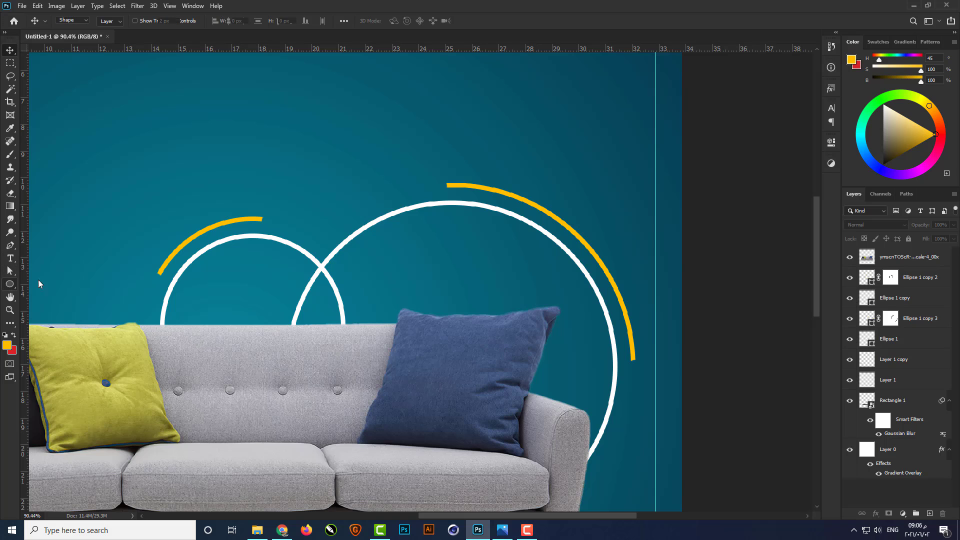
scroll(425, 182, up, 4)
scroll(425, 182, up, 3)
drag(420, 166, 455, 202)
click(803, 139)
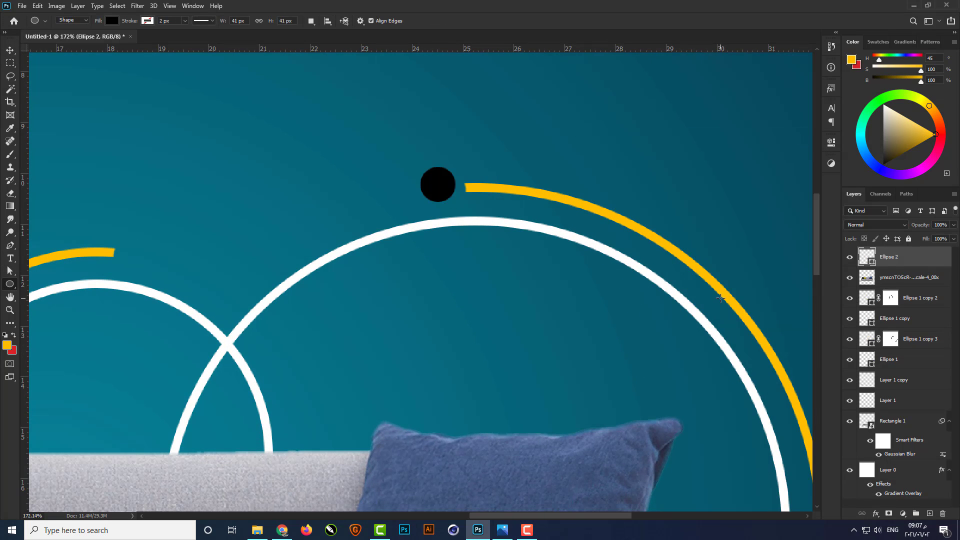
Step: Fill the small circle with the arc's yellow, #ffc000
double_click(870, 264)
click(548, 192)
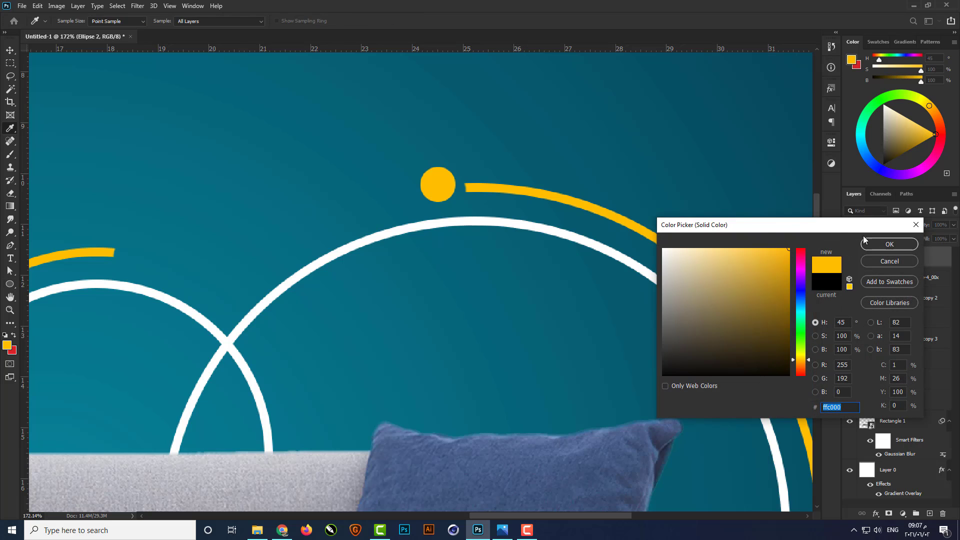
click(887, 242)
Step: Move the yellow dot onto the upper end of the large yellow arc and place a copy on its lower end
key(v)
drag(444, 188, 693, 391)
key(Down)
key(Down)
key(Down)
key(Right)
scroll(407, 116, down, 4)
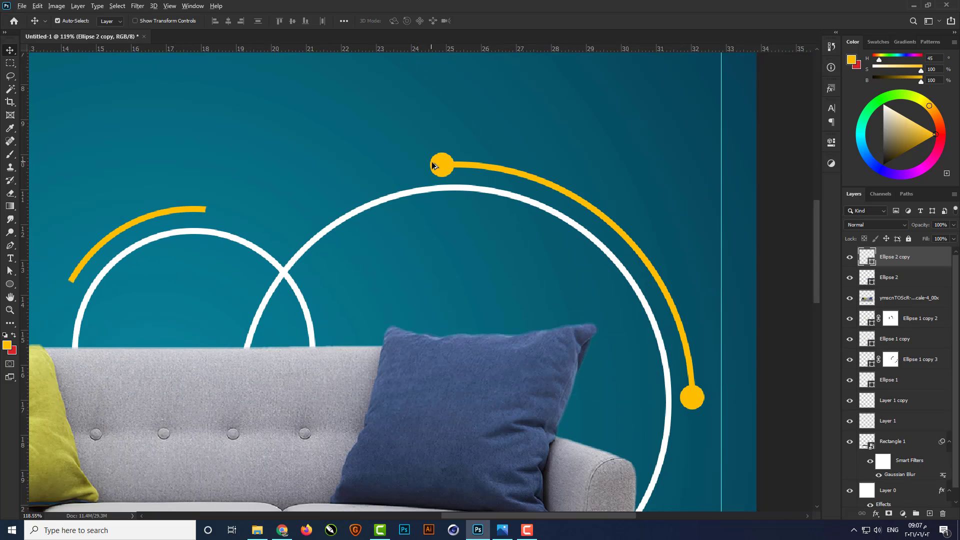
Step: Place copies of the yellow dot on both ends of the small yellow arc
drag(433, 166, 207, 210)
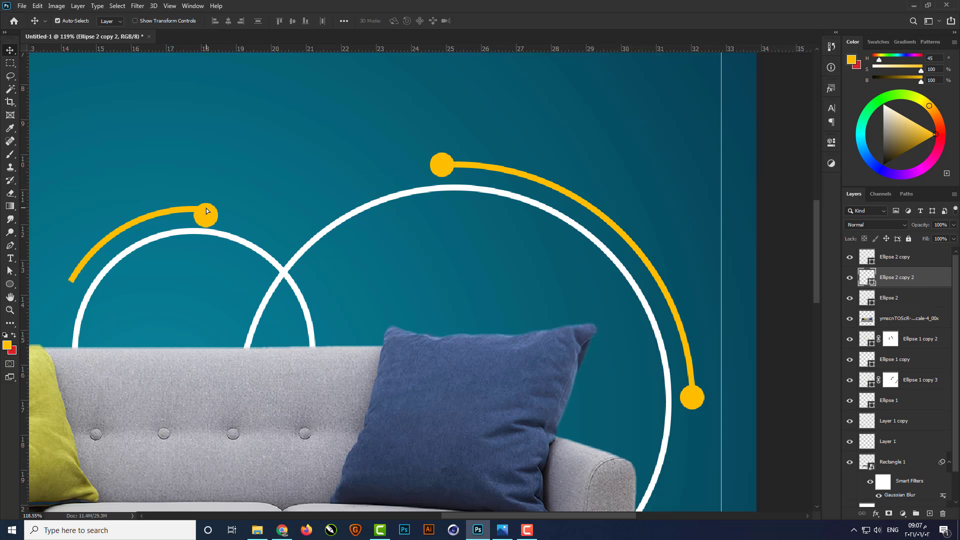
scroll(602, 254, down, 4)
scroll(159, 297, up, 4)
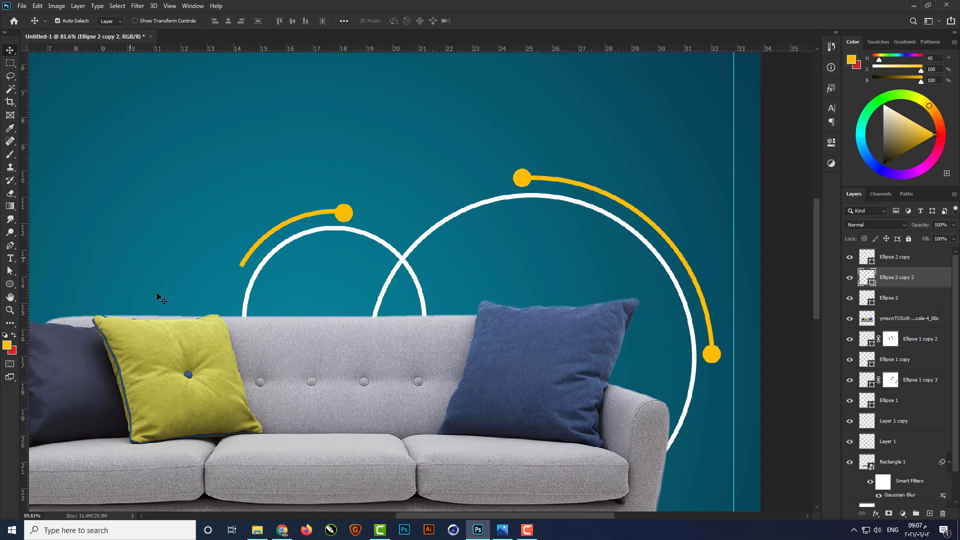
drag(399, 187, 262, 263)
key(ctrl+0)
click(96, 273)
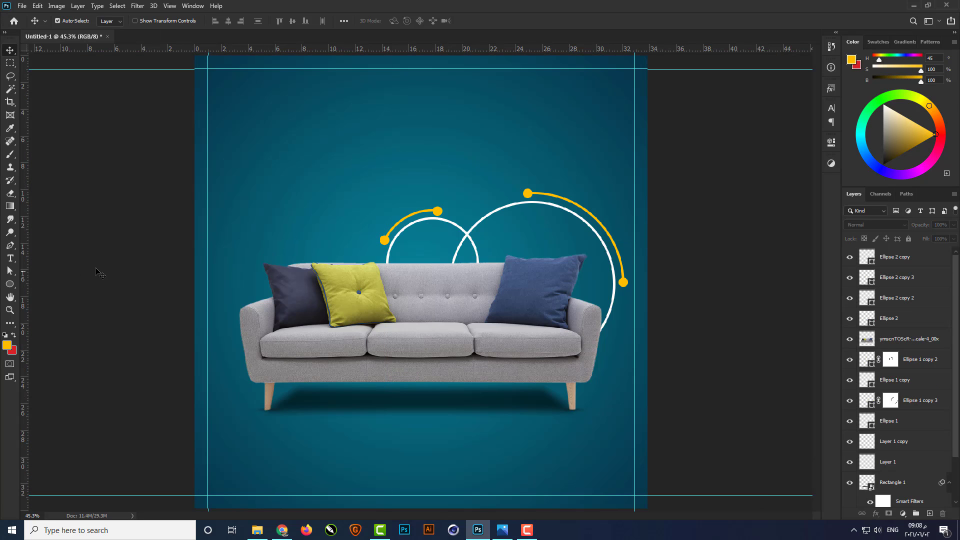
Step: Add the headline text "أصل الأثاث الراقي" above the sofa
click(440, 114)
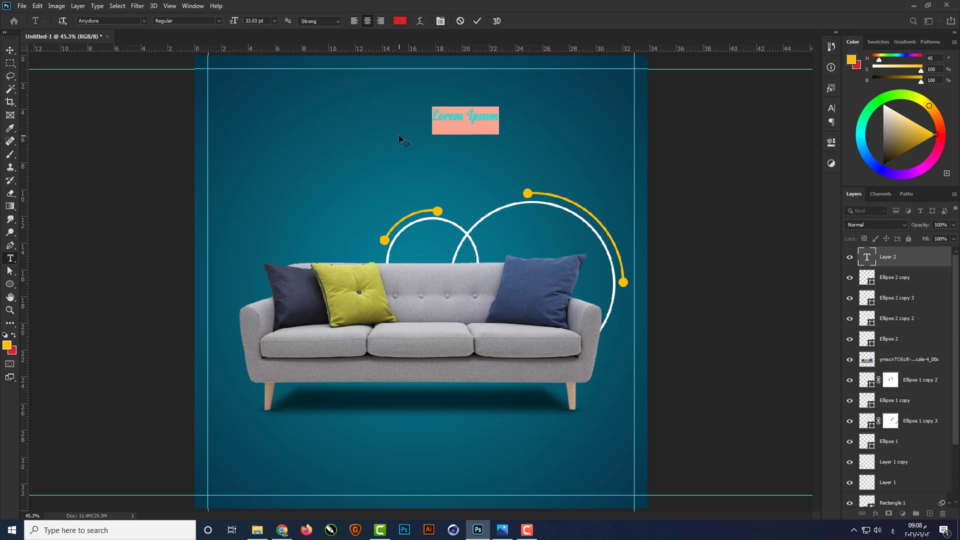
text(أصل )
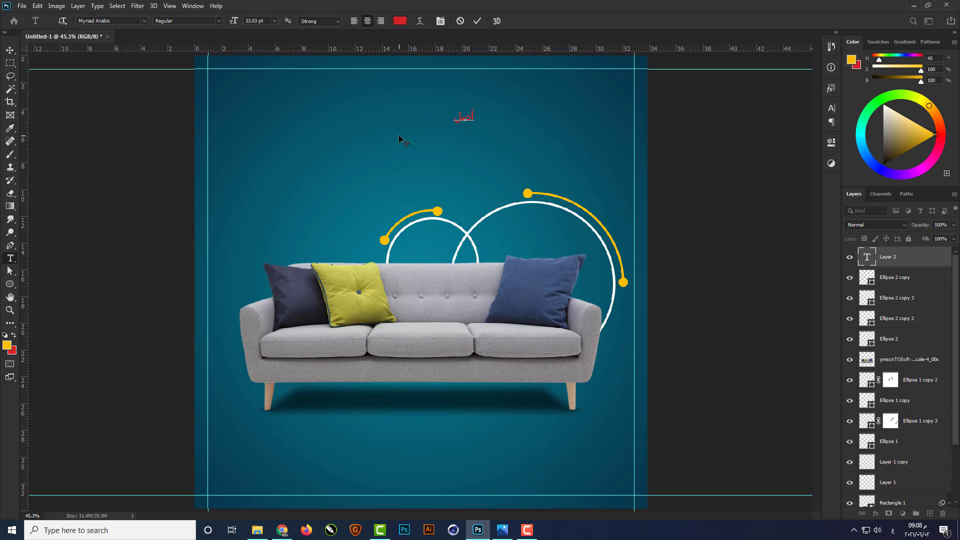
text(الأثاث الراق)
key(ctrl+Return)
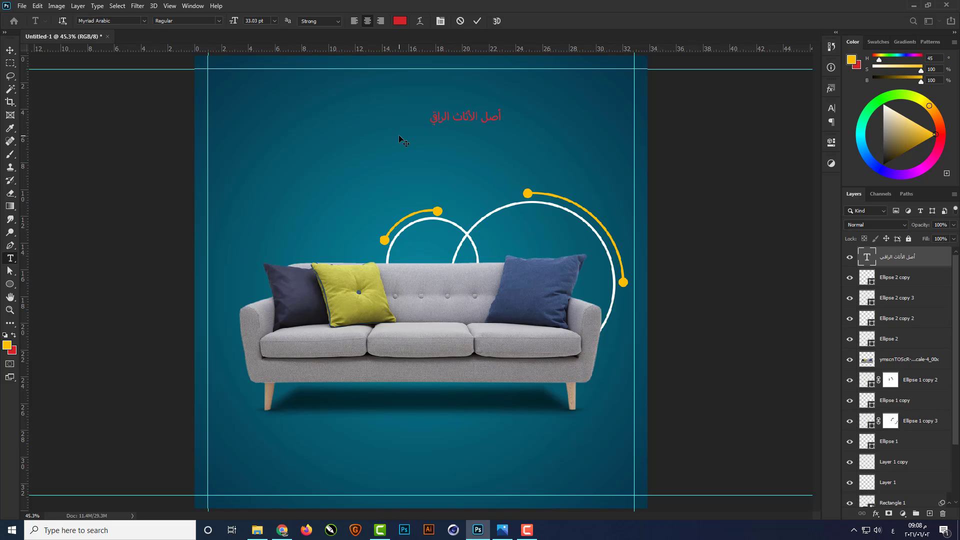
Step: Set the headline's text colour to white #ffffff and its size to 50 pt
click(398, 22)
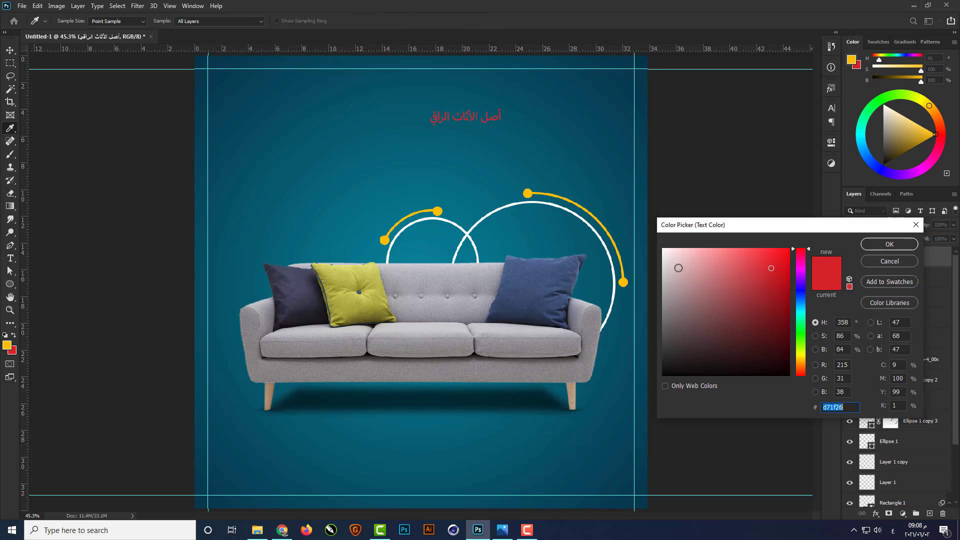
text(ffffff)
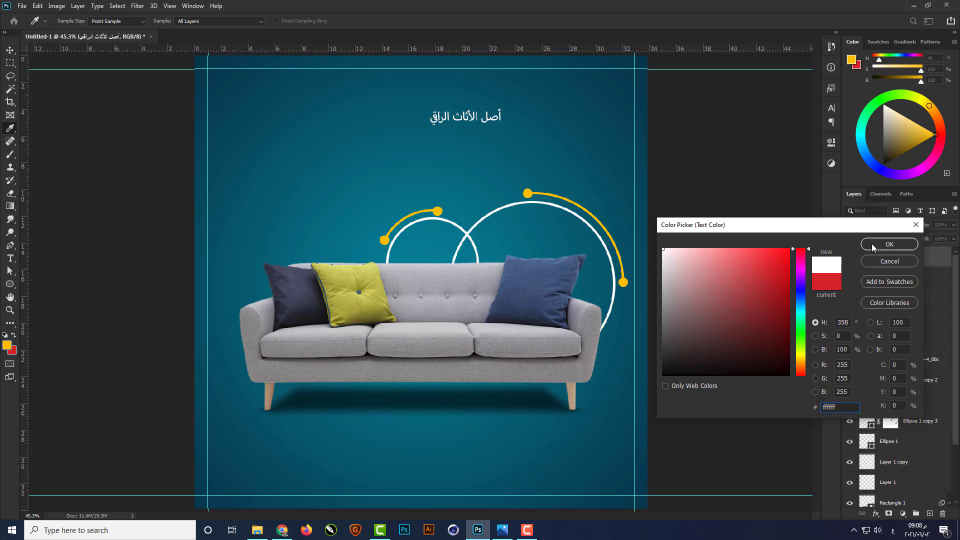
click(883, 246)
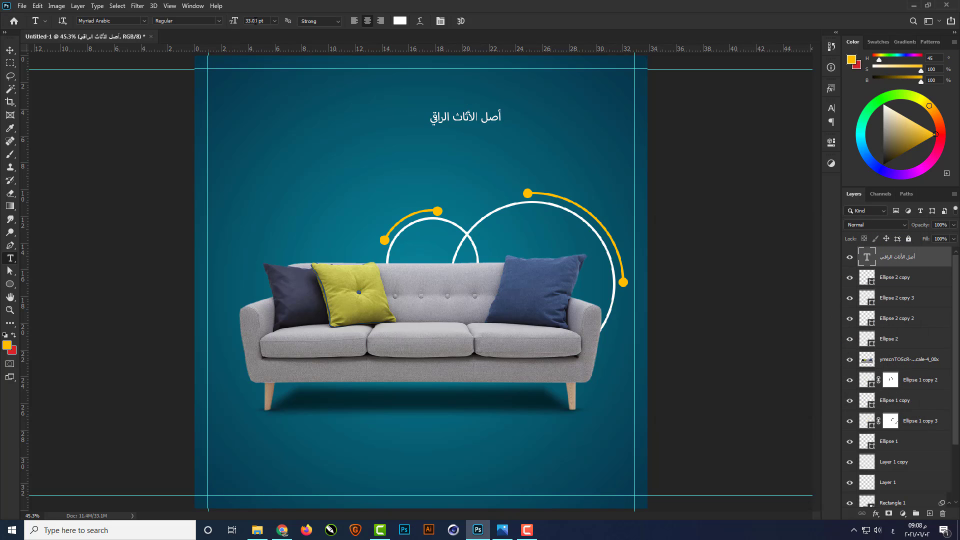
key(Return)
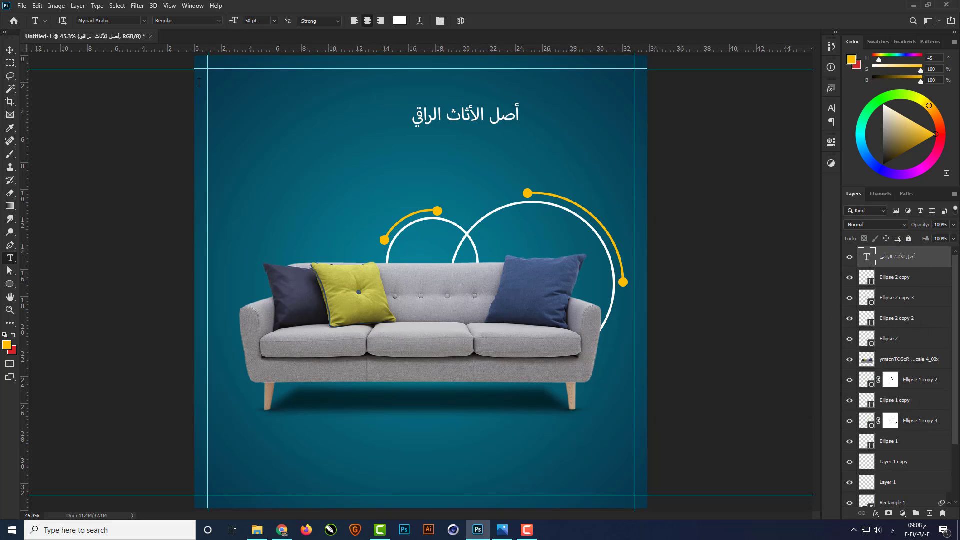
Step: Copy the headline text, switch to wordmark.it in the browser and preview the phrase in the installed fonts
double_click(439, 117)
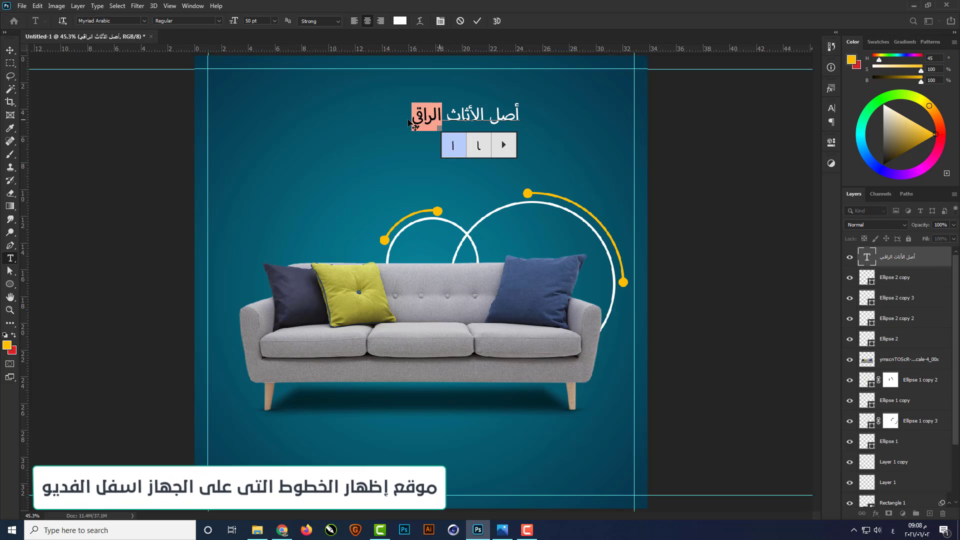
key(ctrl+a)
key(ctrl+c)
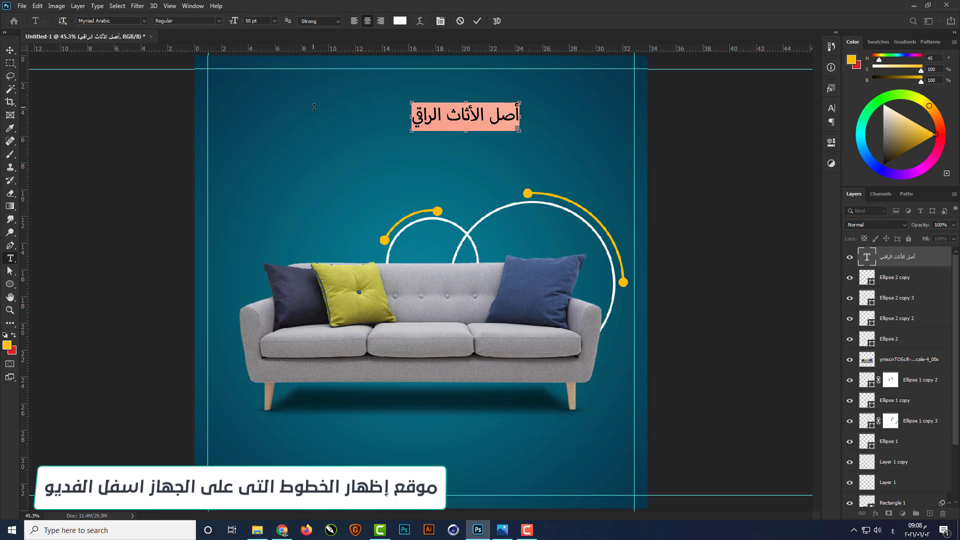
click(282, 530)
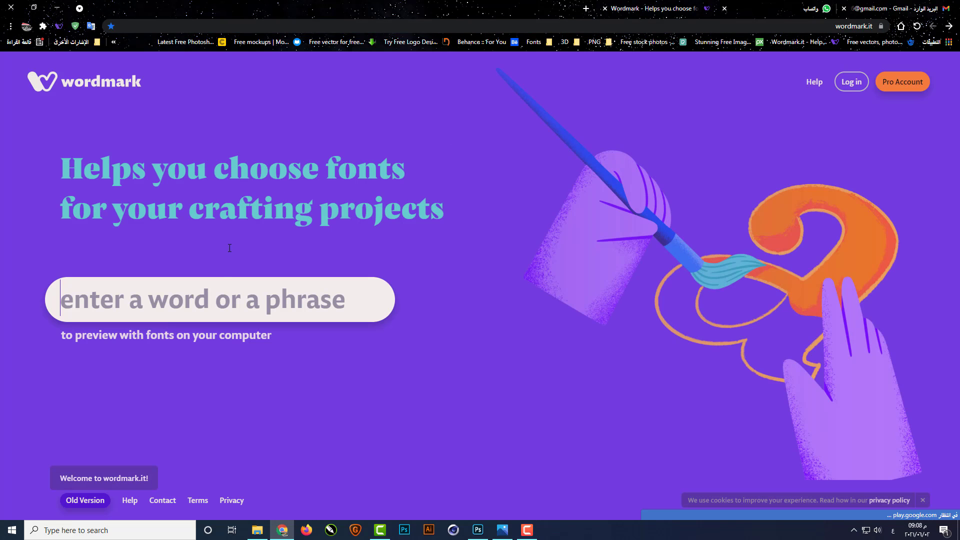
key(ctrl+v)
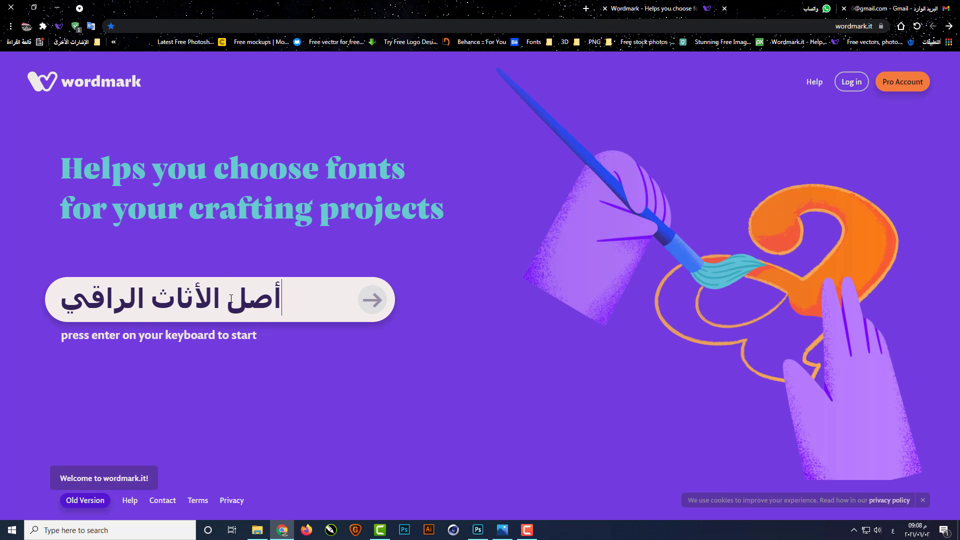
key(Return)
Step: Look through the font previews of the Arabic phrase and copy the font name A Sardar Hoor
middle_click(577, 332)
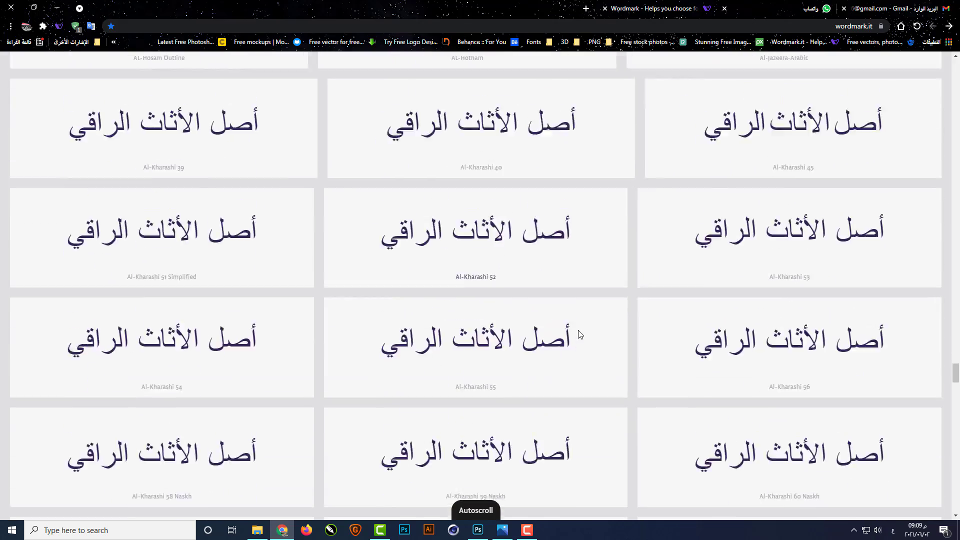
scroll(578, 330, down, 20)
scroll(617, 368, up, 15)
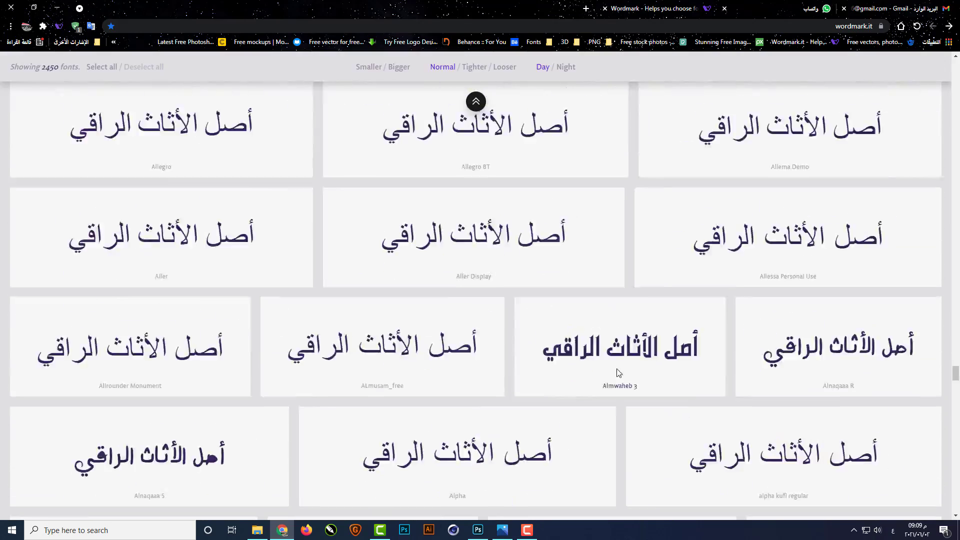
scroll(617, 369, up, 10)
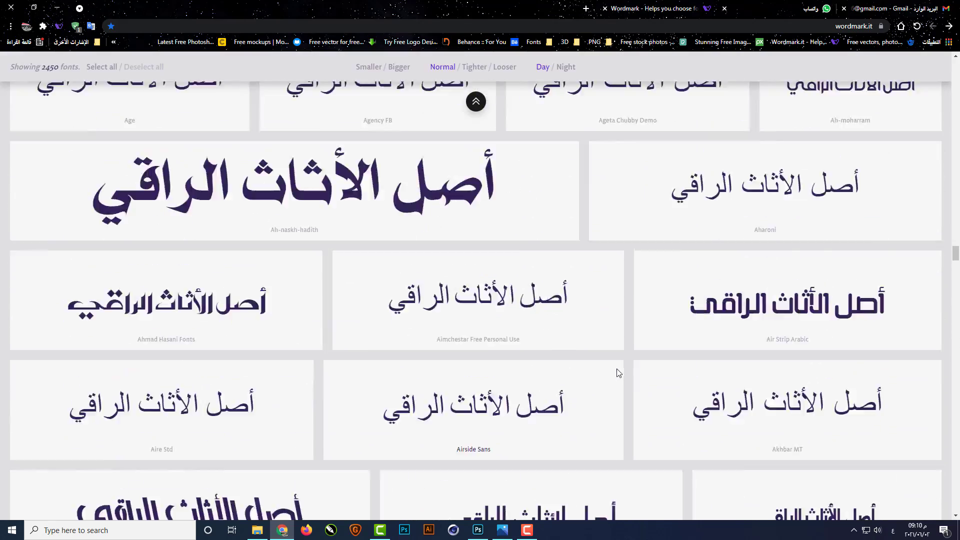
scroll(618, 372, up, 10)
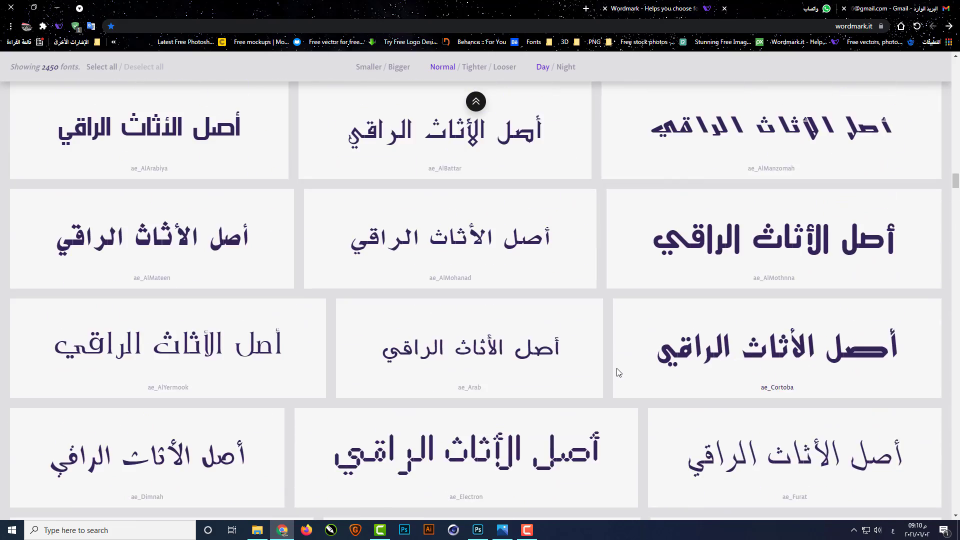
scroll(619, 372, up, 10)
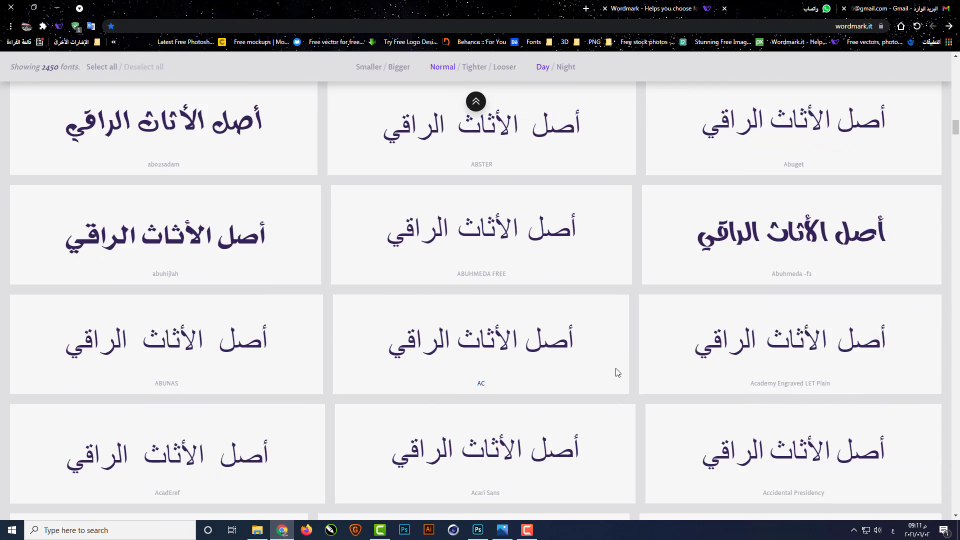
scroll(618, 373, up, 8)
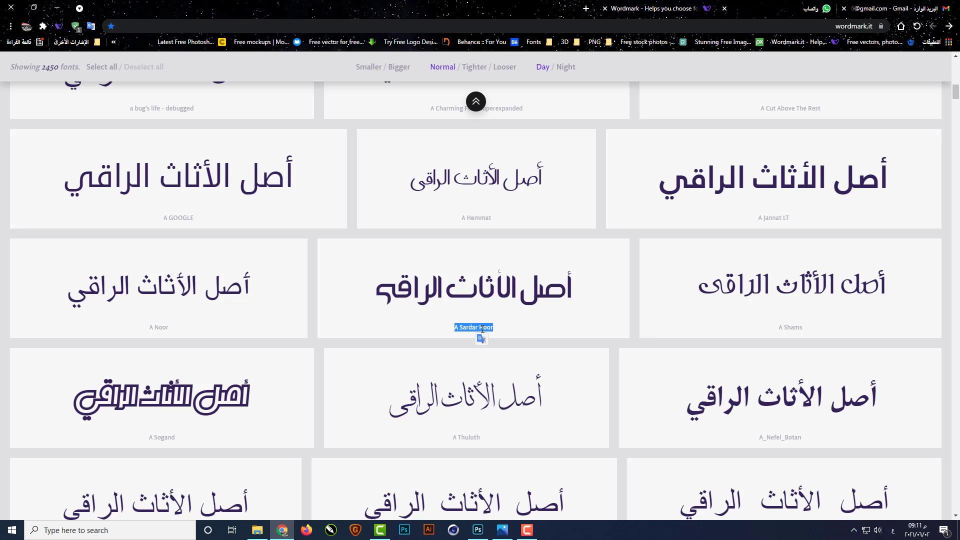
Step: Switch back to Photoshop and set the headline's font to A Sardar Hoor
key(alt+Tab)
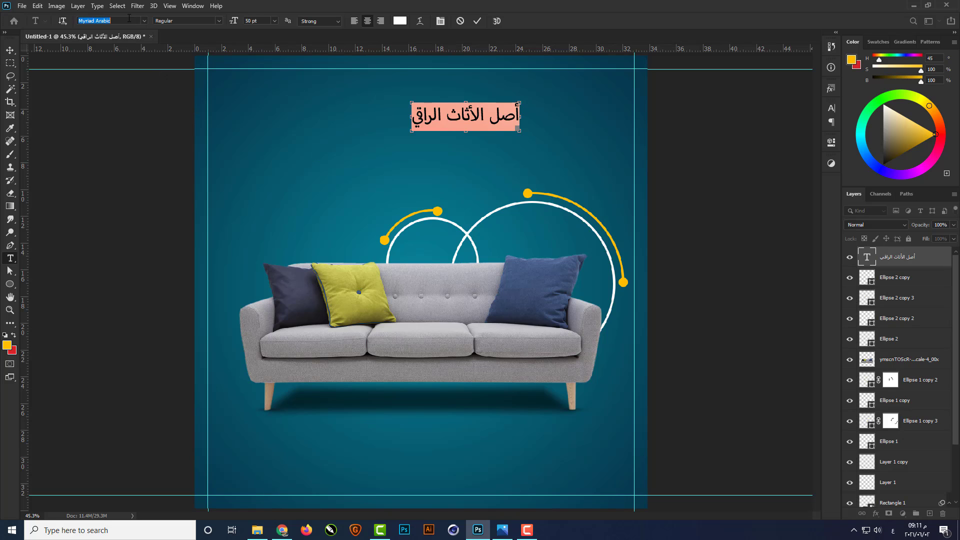
text(A Sardar Hoor)
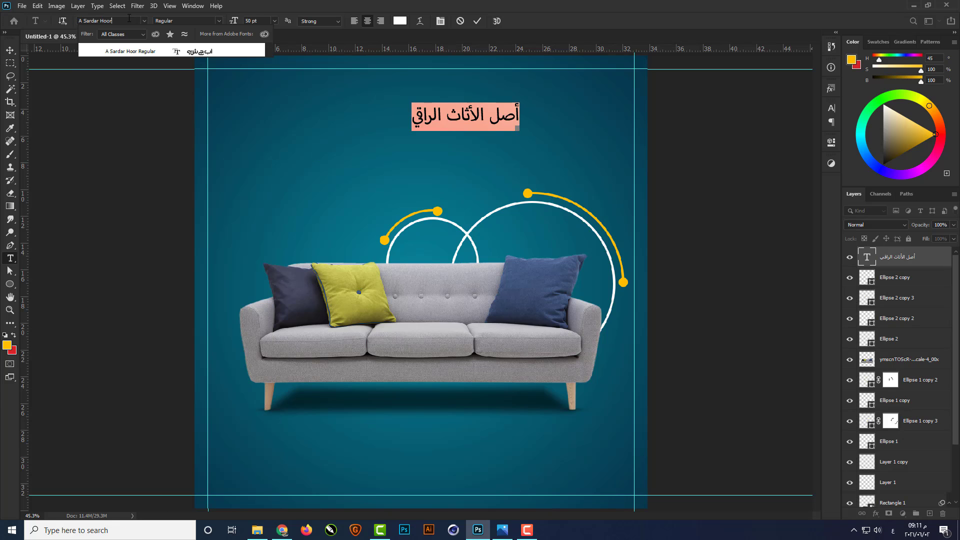
key(Return)
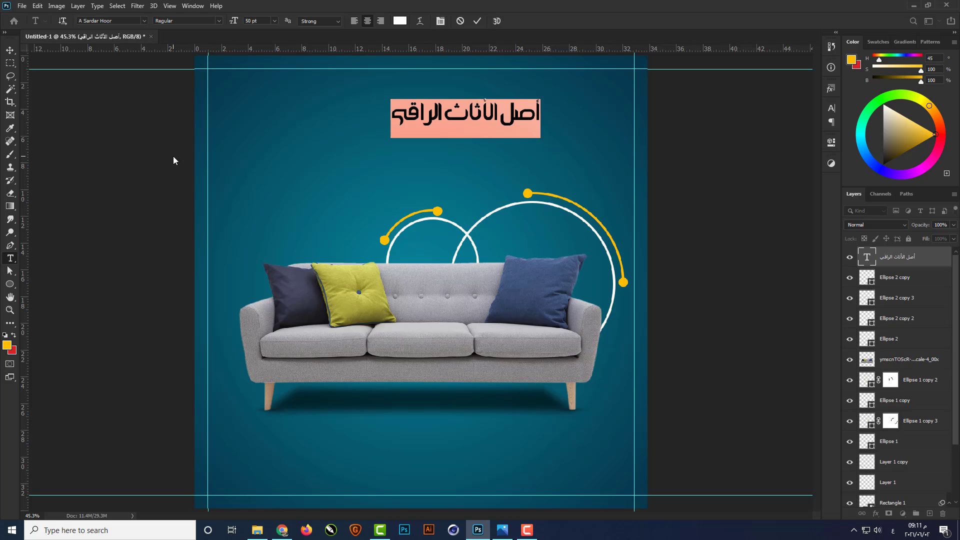
key(ctrl+Return)
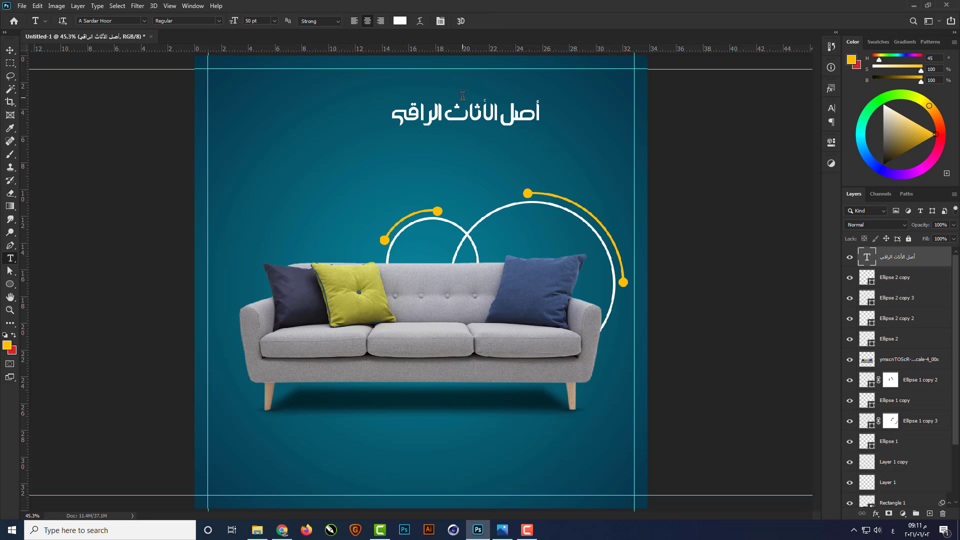
Step: Enlarge the headline to about 177% and centre it horizontally on the canvas
key(ctrl+t)
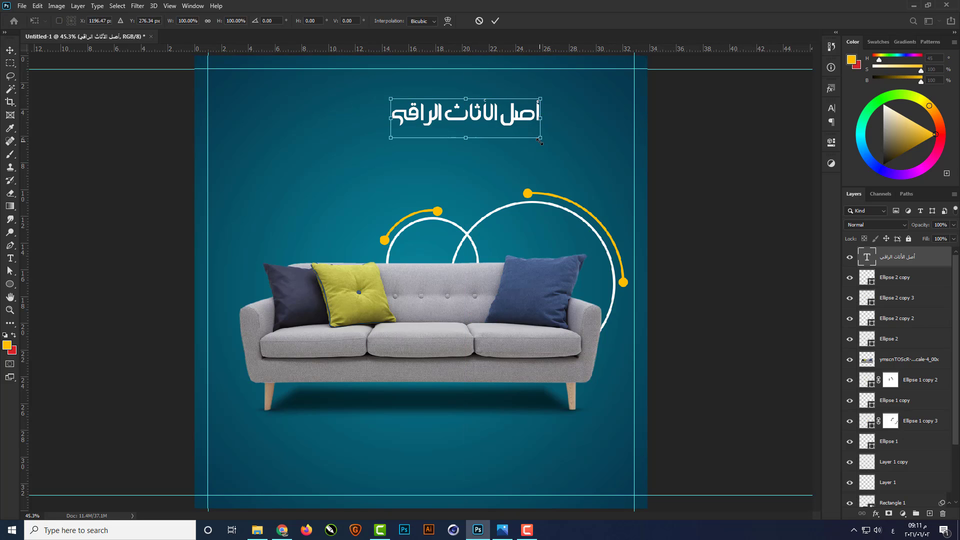
drag(540, 141, 596, 163)
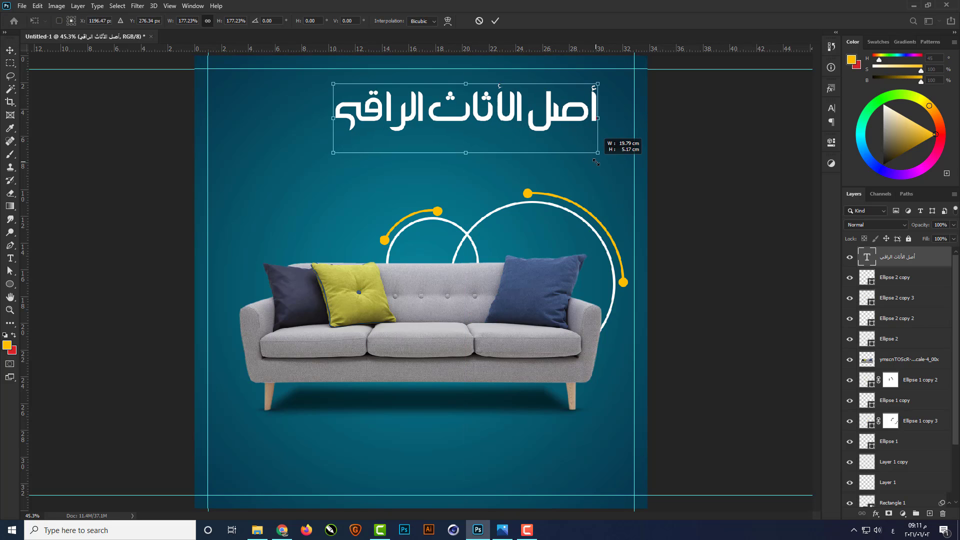
key(Return)
key(ctrl+a)
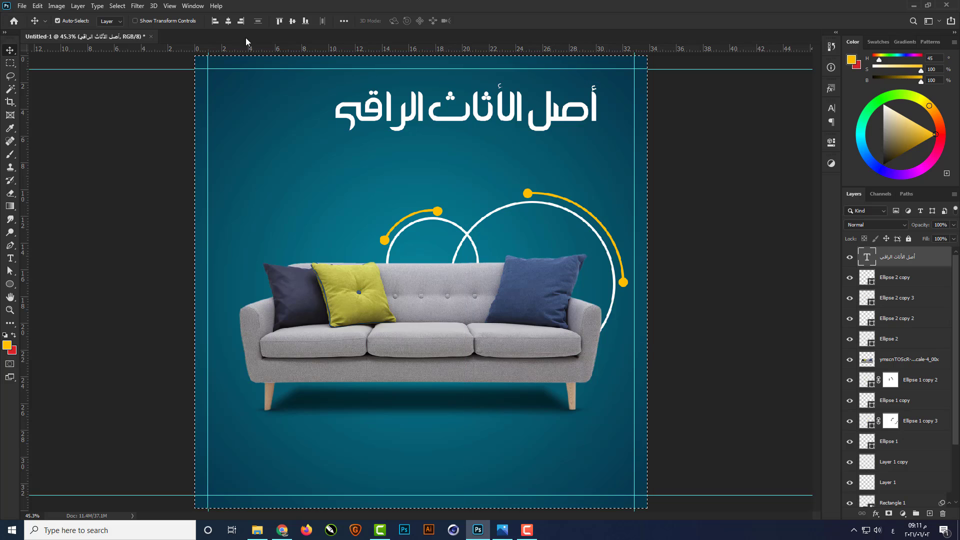
click(228, 21)
key(ctrl+d)
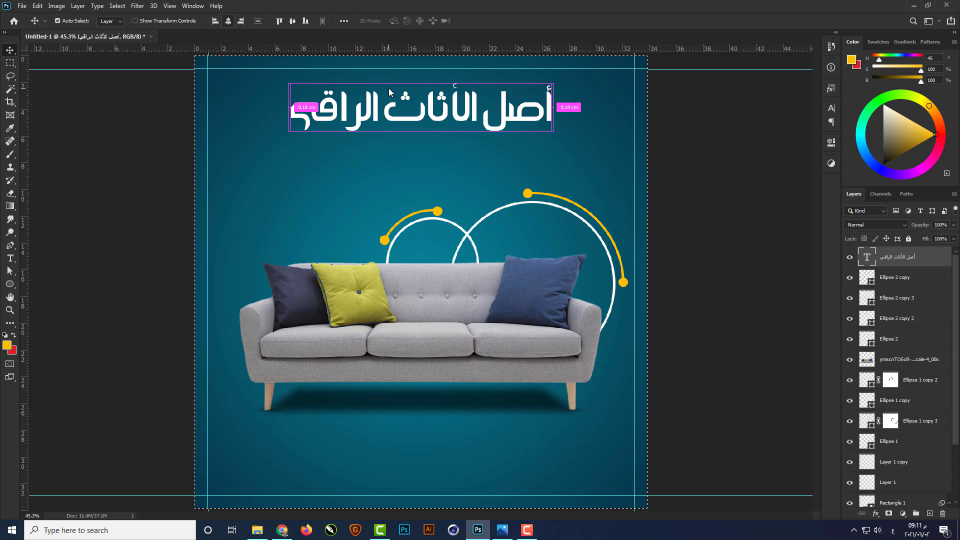
click(689, 177)
Step: Duplicate the headline just below itself and replace the copy's text with ألحق عروض الصيف
scroll(435, 85, up, 3)
scroll(436, 86, up, 1)
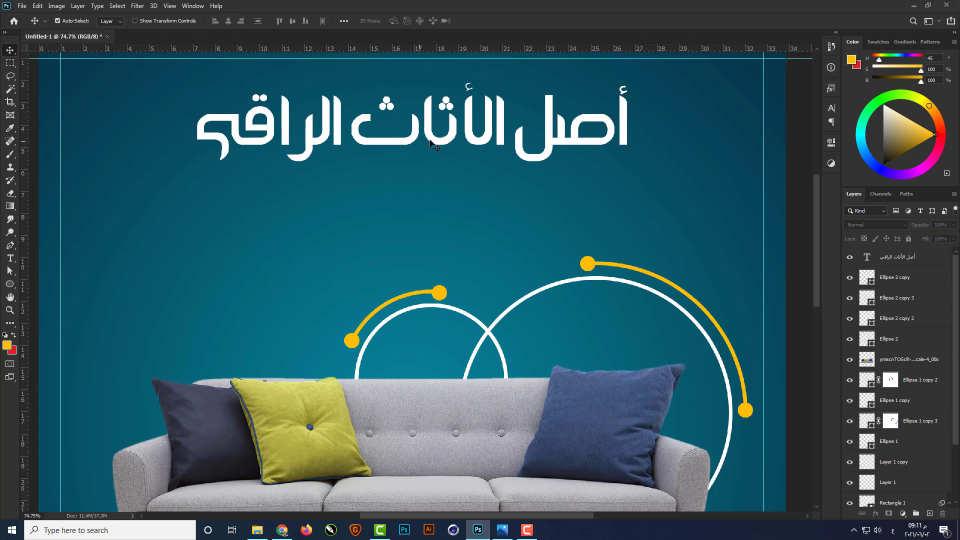
scroll(430, 140, down, 1)
drag(405, 141, 405, 225)
key(t)
click(405, 225)
key(ctrl+a)
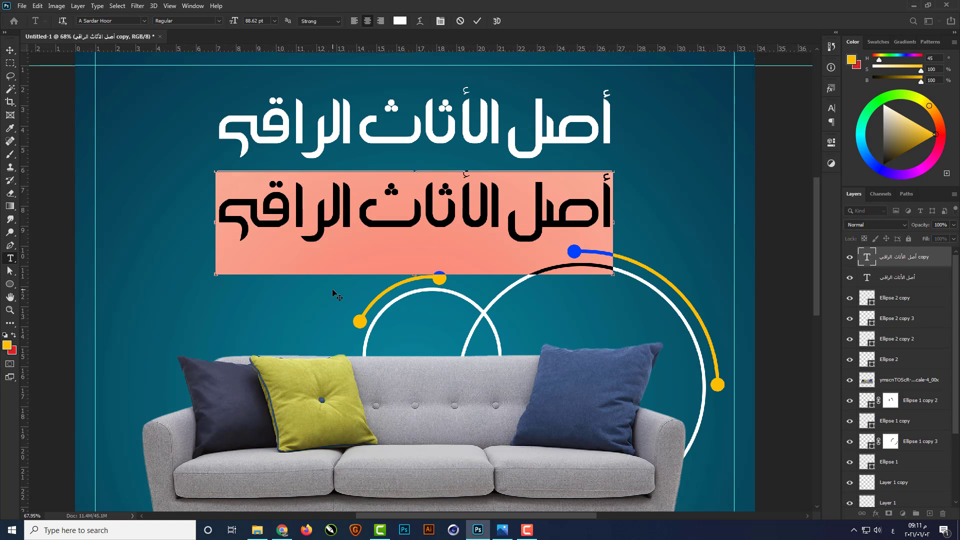
text(ألحق عروض الصيف)
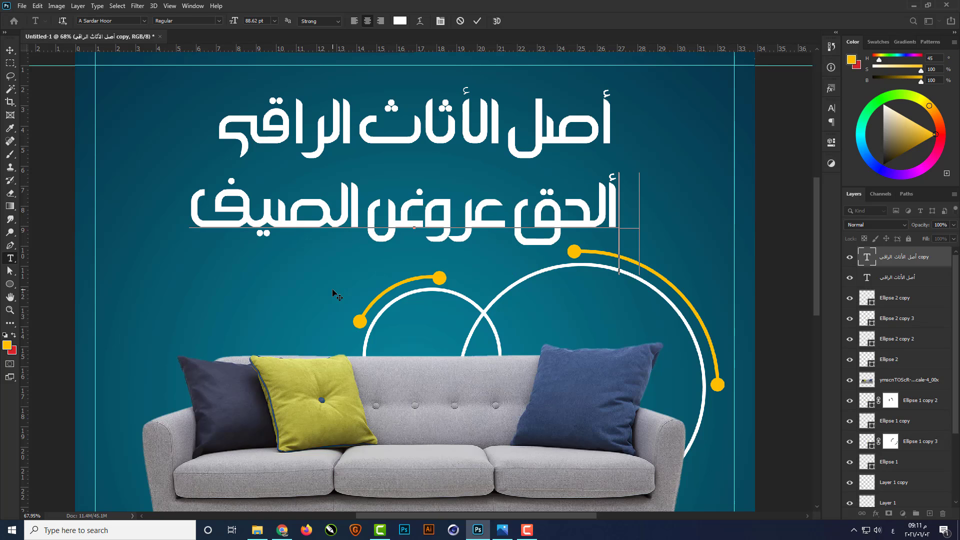
key(ctrl+Return)
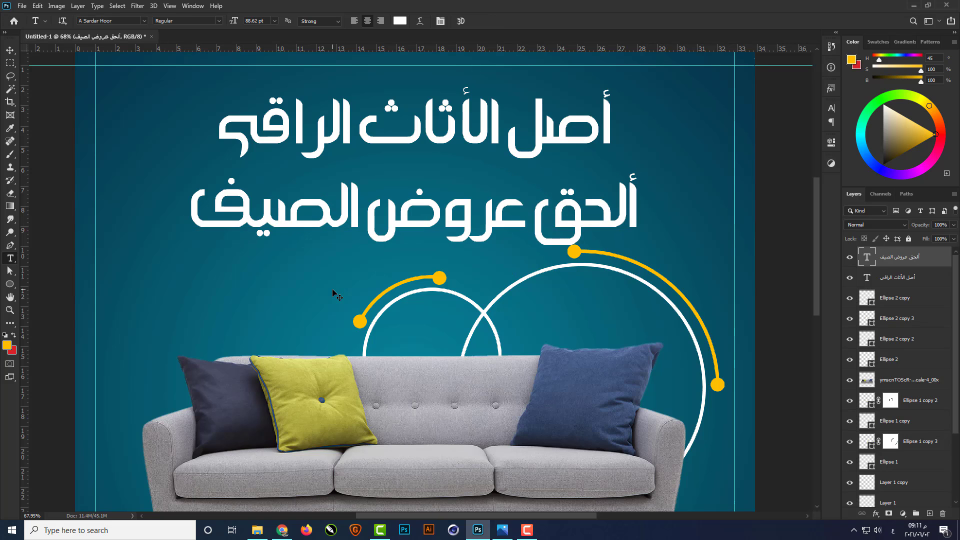
Step: Set the subtitle's size to 50 pt and colour it with the yellow sampled from the arc's dot
text(50)
key(Return)
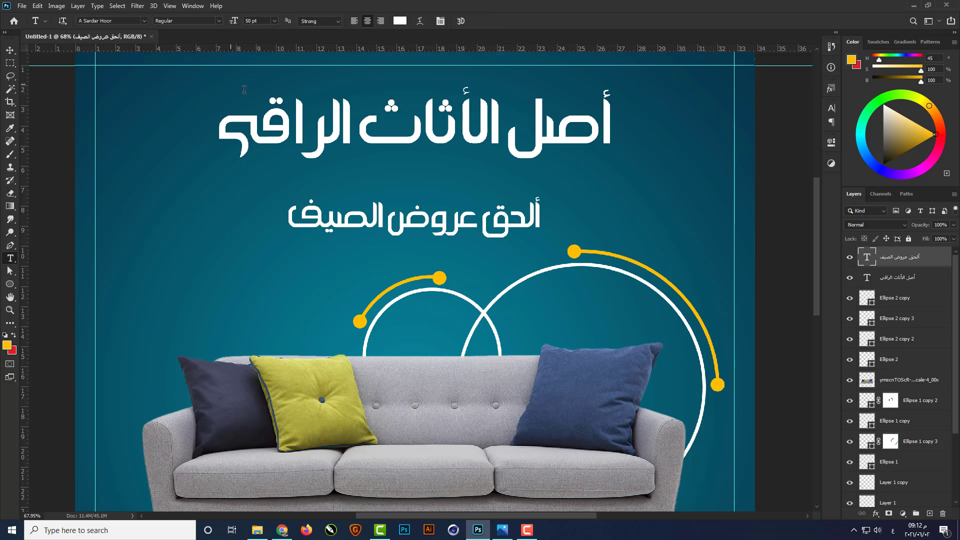
click(400, 21)
click(574, 251)
click(856, 245)
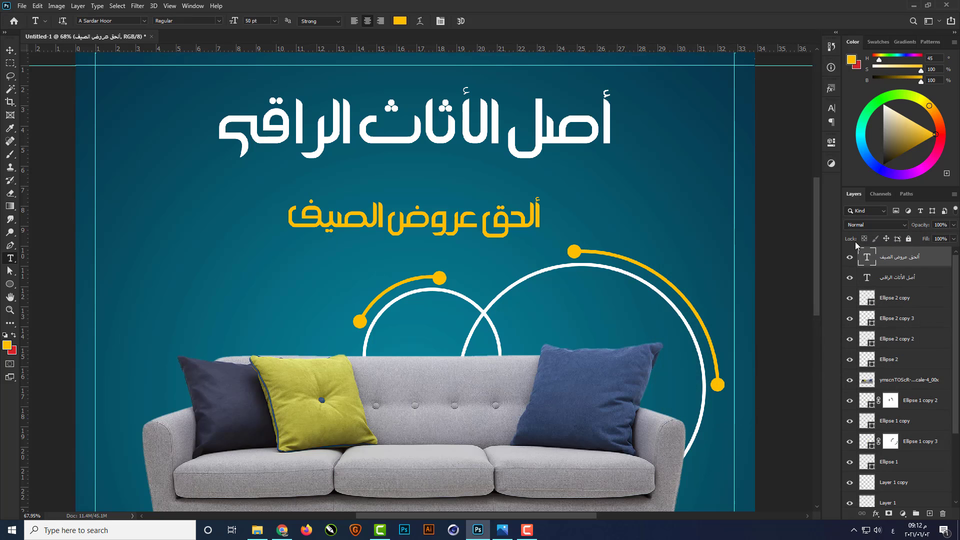
Step: Switch to wordmark.it in the browser to look up a font, return to Photoshop and set the subtitle's font to 1Lionsys Reqa
click(282, 530)
scroll(538, 280, up, 2)
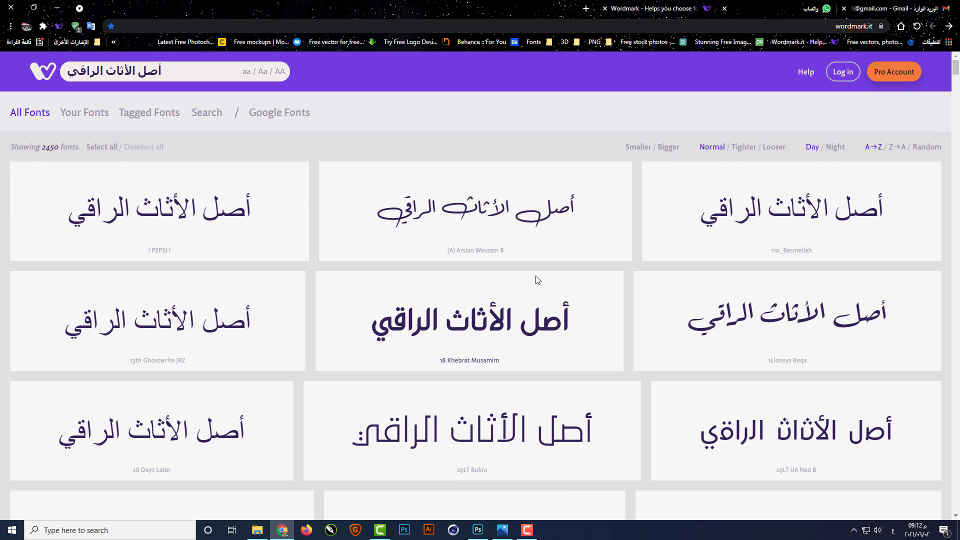
key(alt+Tab)
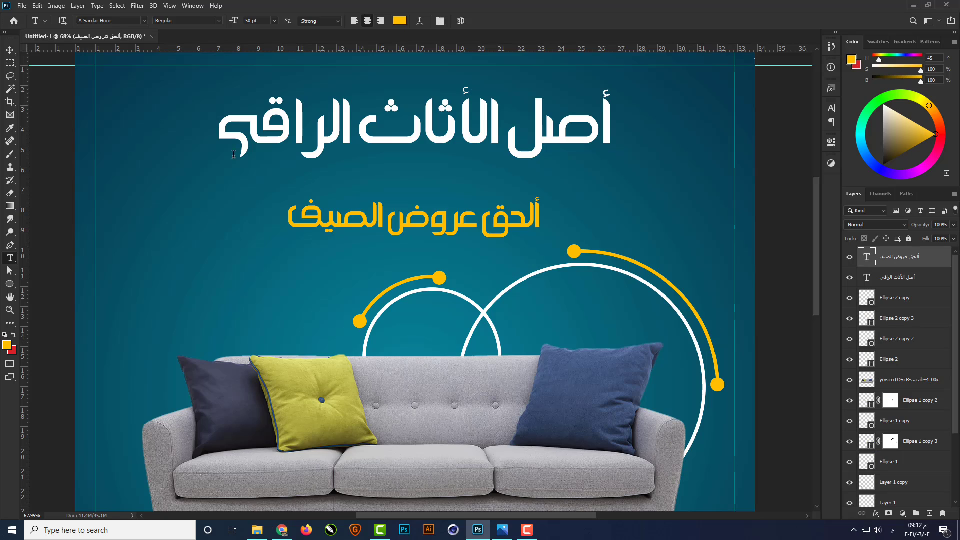
click(119, 21)
text(1Lionsys Reqa)
key(Return)
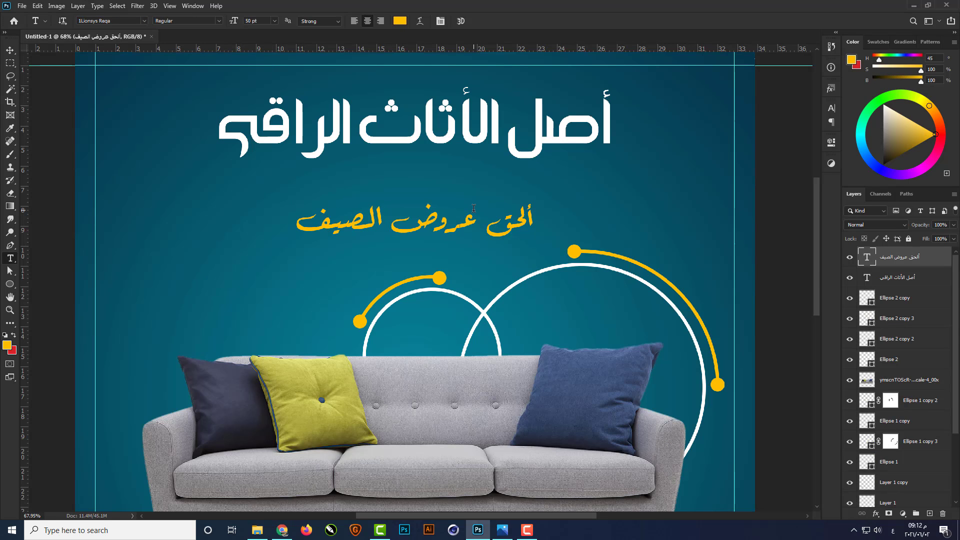
Step: Move the subtitle up close under the headline and enlarge it to about 116%
key(v)
drag(464, 228, 464, 204)
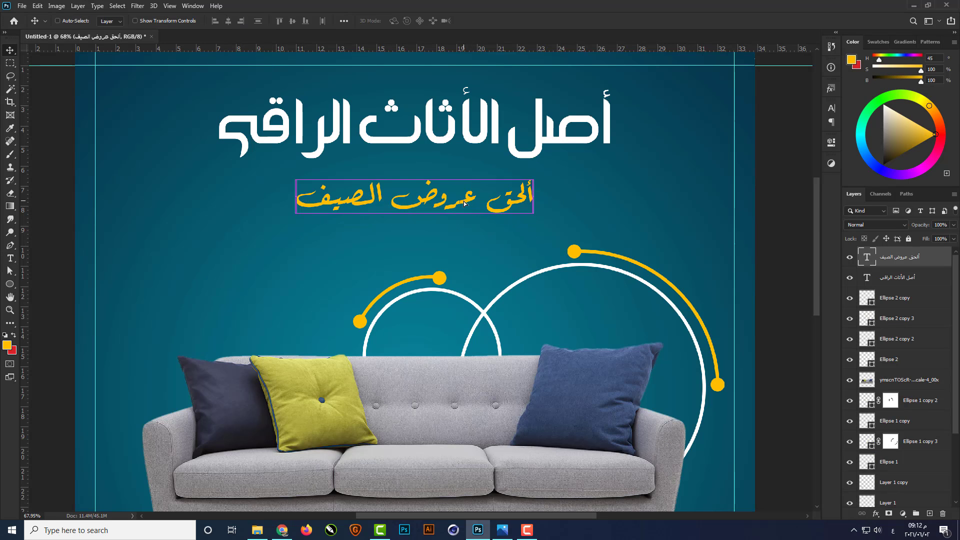
key(ctrl+t)
drag(533, 221, 550, 235)
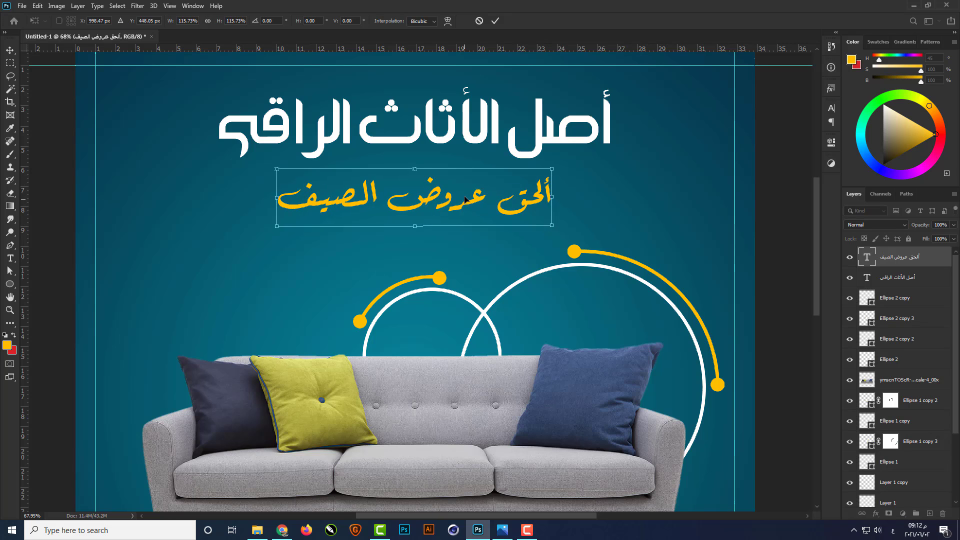
drag(465, 199, 466, 192)
key(Return)
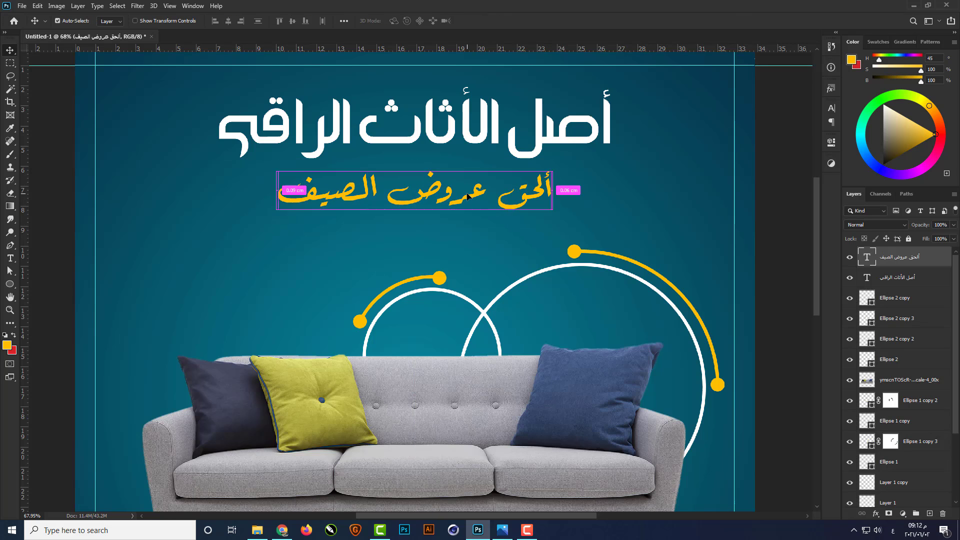
Step: Draw a circle of about 23 px beside the tail of the headline's last letter and fill it with yellow #ffc000
key(ctrl+0)
scroll(278, 97, up, 6)
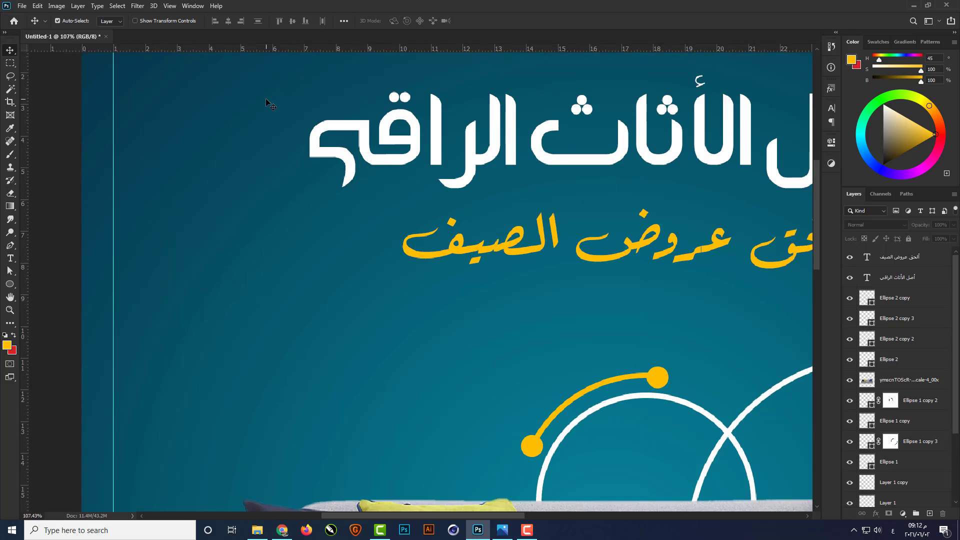
click(10, 284)
scroll(248, 192, up, 2)
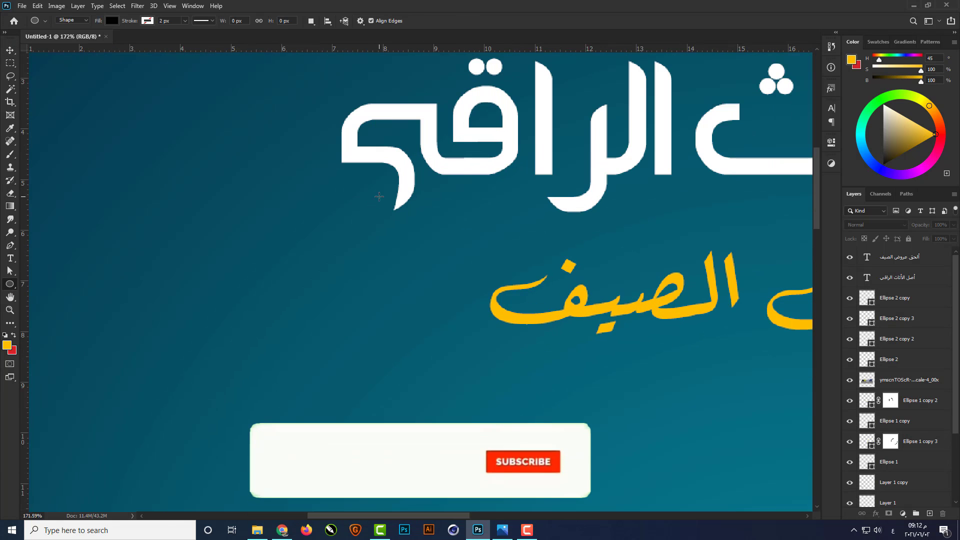
drag(380, 197, 359, 217)
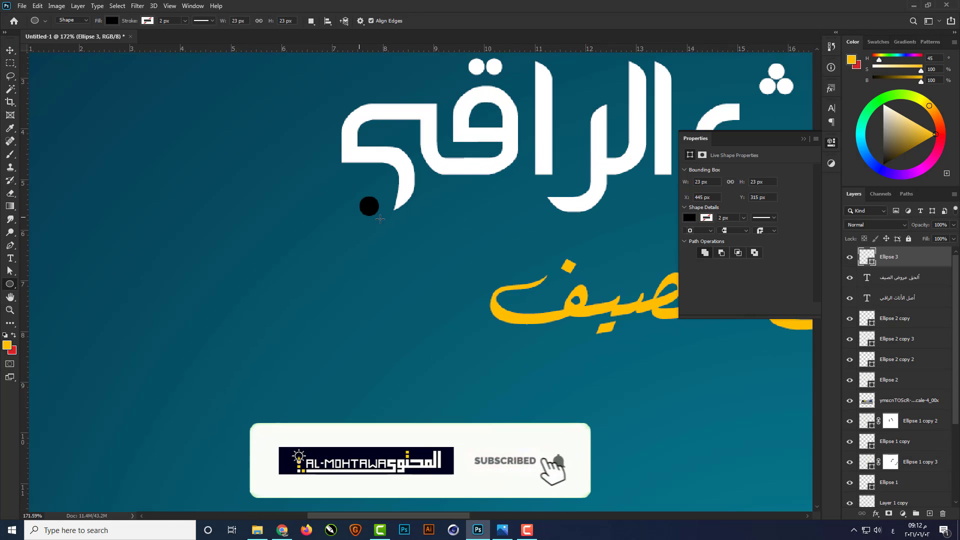
click(803, 139)
double_click(871, 260)
click(524, 316)
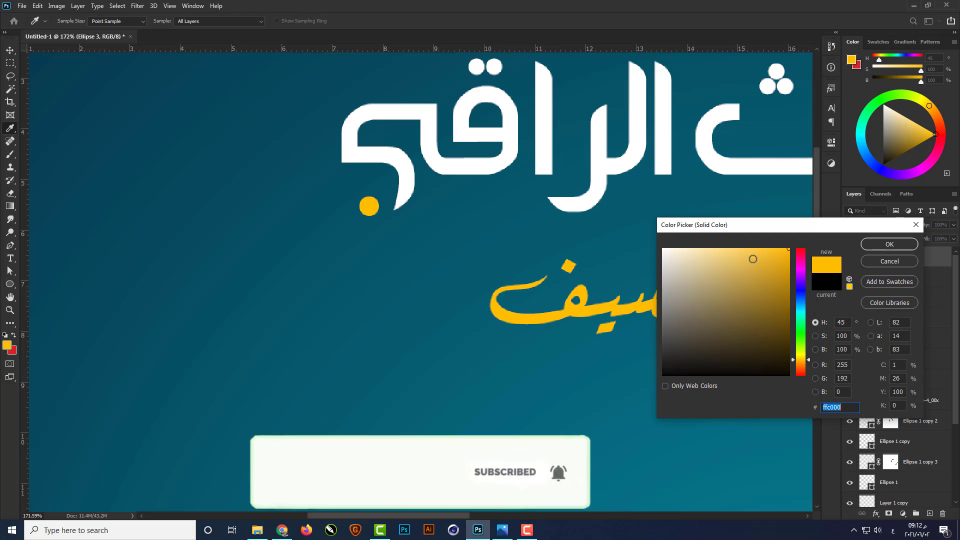
click(889, 245)
Step: Duplicate the yellow dot twice to the left to form an evenly spaced row of three dots
key(v)
scroll(348, 187, up, 2)
drag(373, 208, 283, 208)
key(ctrl+0)
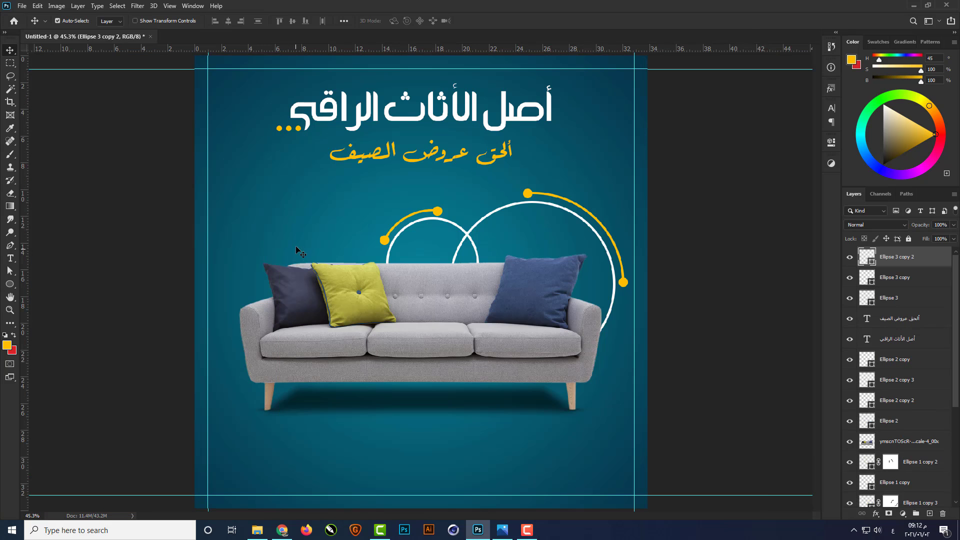
click(168, 222)
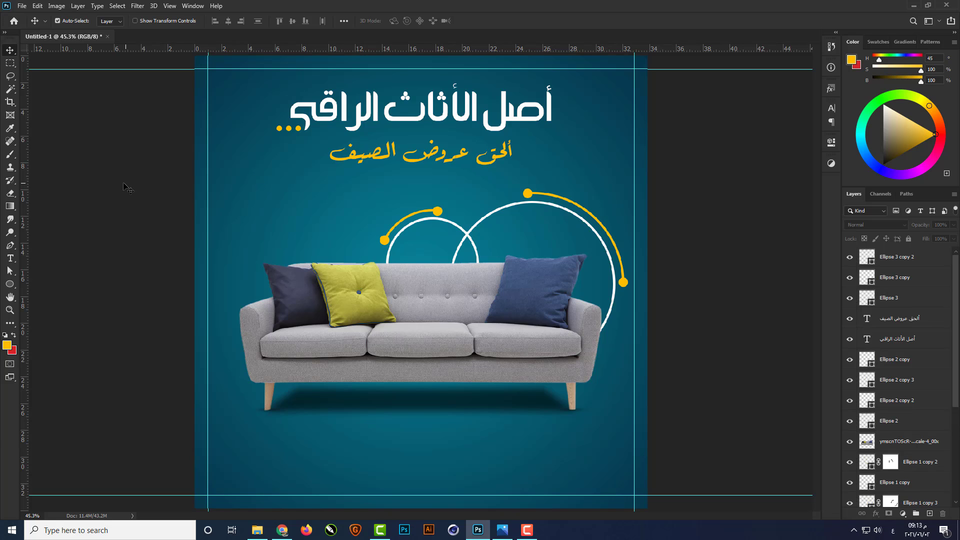
Step: Draw a teardrop custom shape about 49 × 74 px in the empty area right of the subtitle
drag(11, 285, 51, 334)
click(406, 20)
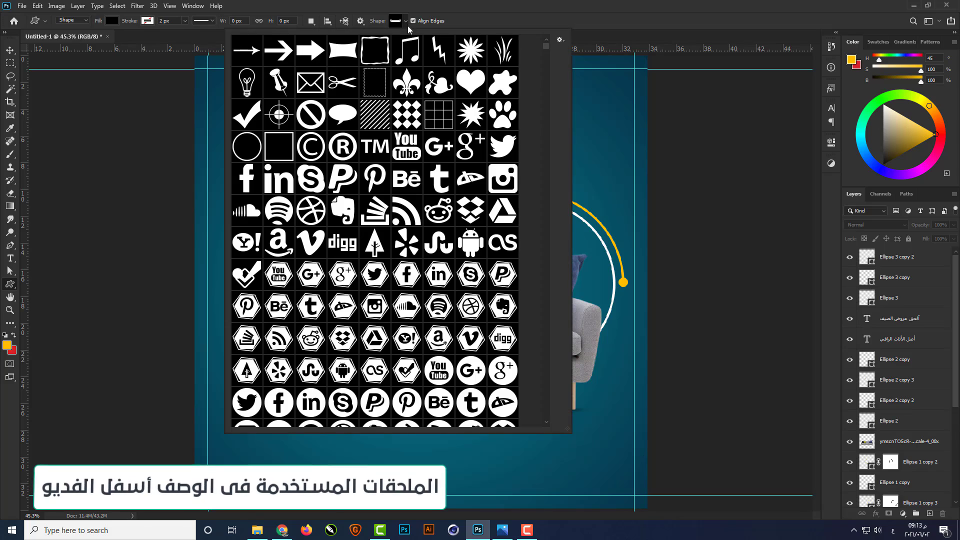
drag(544, 44, 550, 418)
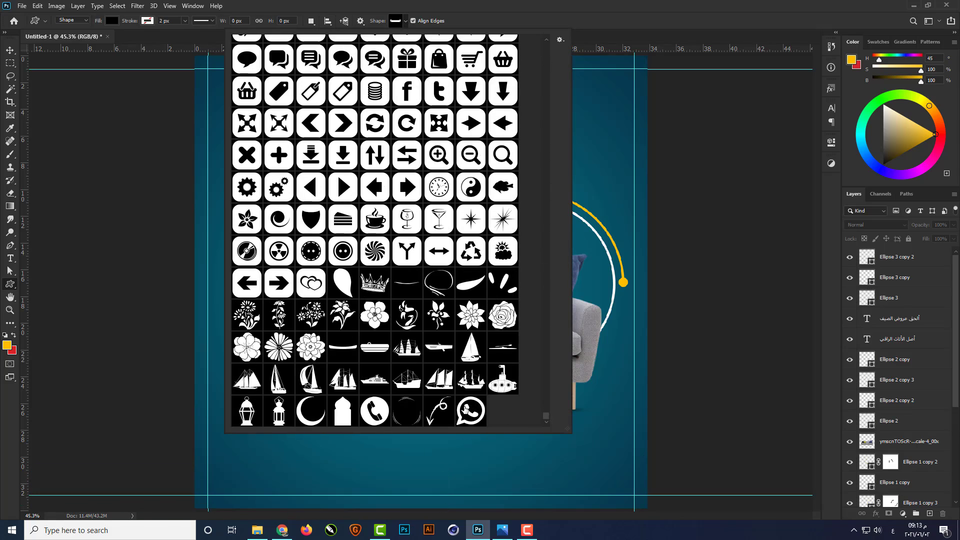
scroll(452, 385, up, 1)
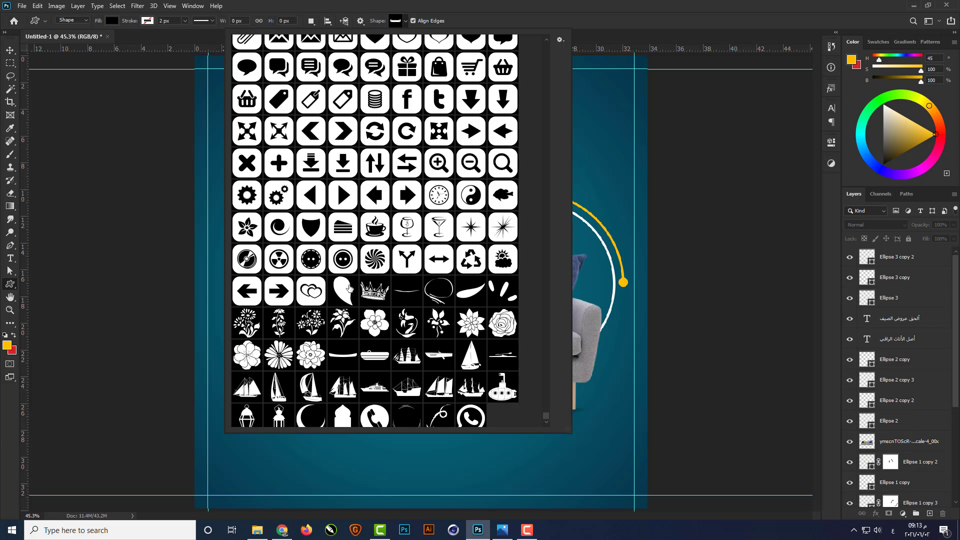
drag(579, 146, 569, 194)
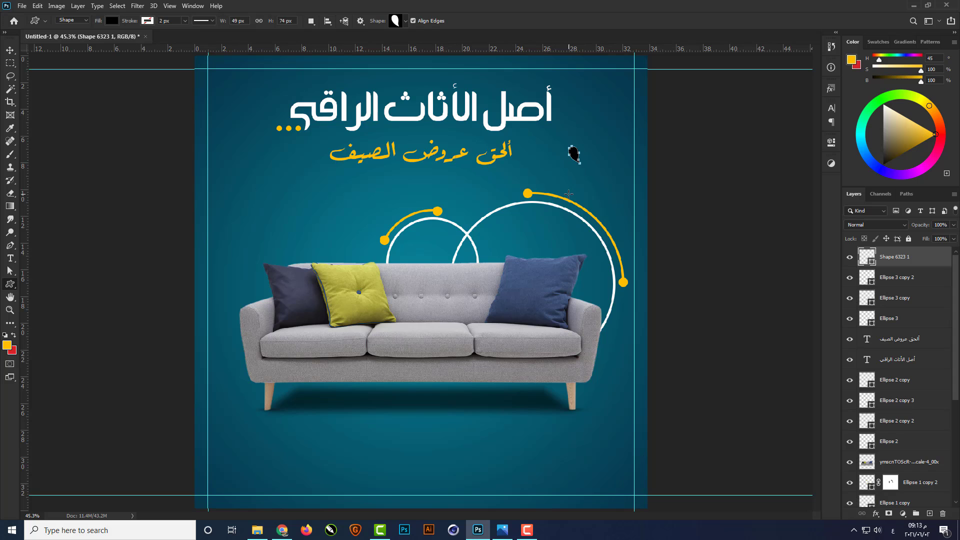
Step: Move the teardrop to the left end of the subtitle and adjust the curve of its outline through its anchor handles
key(v)
drag(577, 156, 316, 155)
scroll(316, 155, up, 6)
key(a)
scroll(266, 204, up, 5)
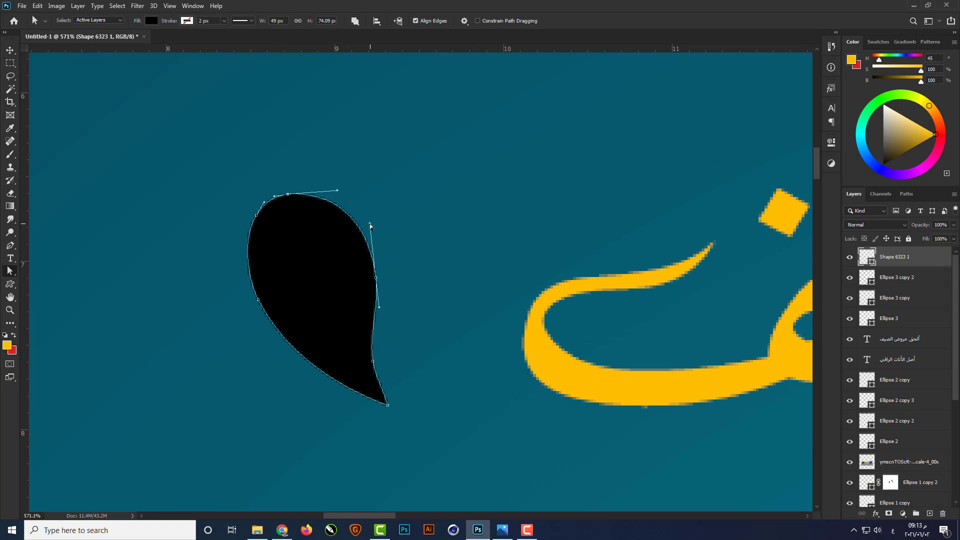
Step: Place the teardrop above the subtitle's left end, scale it to about 77% and rotate it about -9.5°
scroll(250, 293, down, 5)
key(v)
drag(294, 273, 339, 230)
key(ctrl+t)
drag(380, 279, 388, 271)
drag(354, 186, 350, 195)
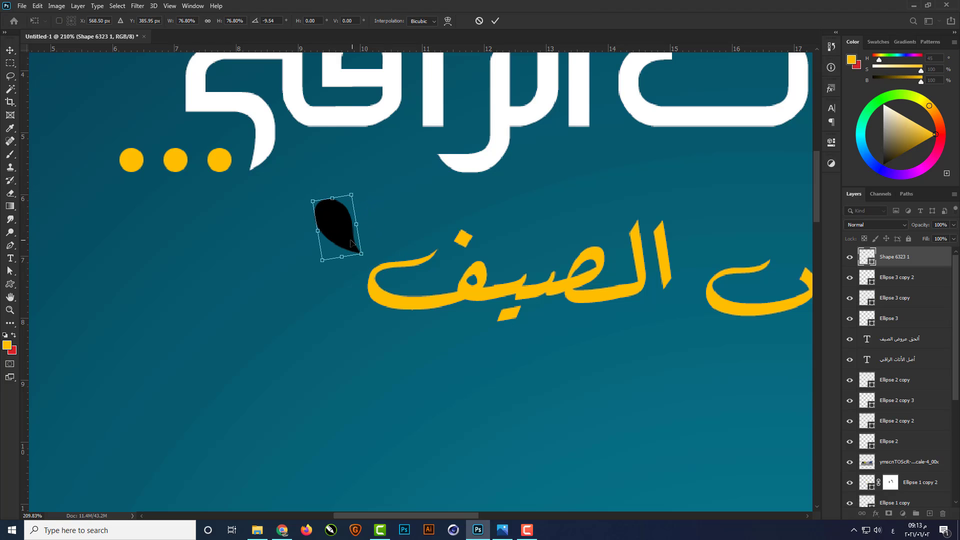
Step: Duplicate the teardrop to its right, then shrink the copy and rotate it upright
drag(346, 237, 381, 220)
key(Return)
key(ctrl+t)
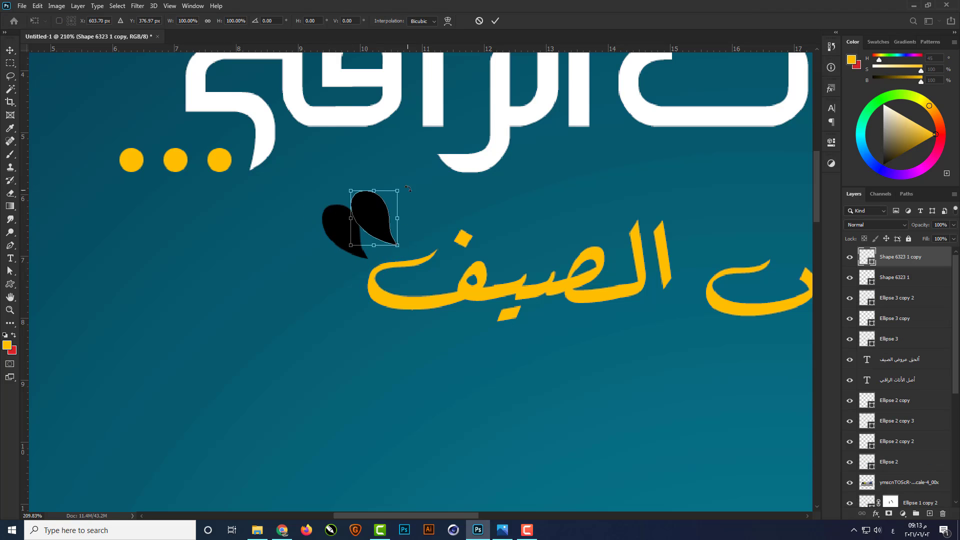
drag(406, 184, 425, 205)
Step: Duplicate the small teardrop below the large one and rotate the copy about -98° so its tip points at the subtitle
drag(373, 184, 329, 261)
scroll(376, 207, up, 1)
key(Return)
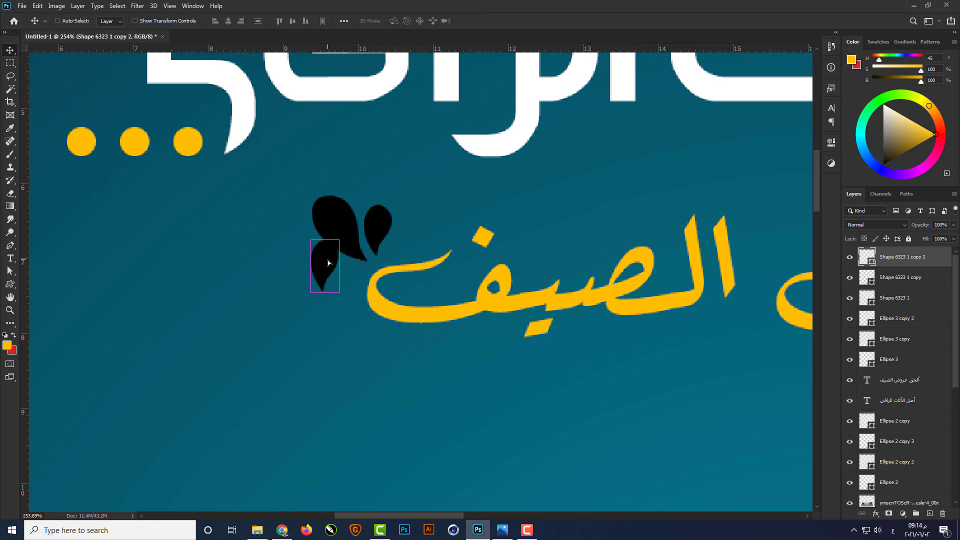
key(ctrl+t)
drag(347, 300, 383, 214)
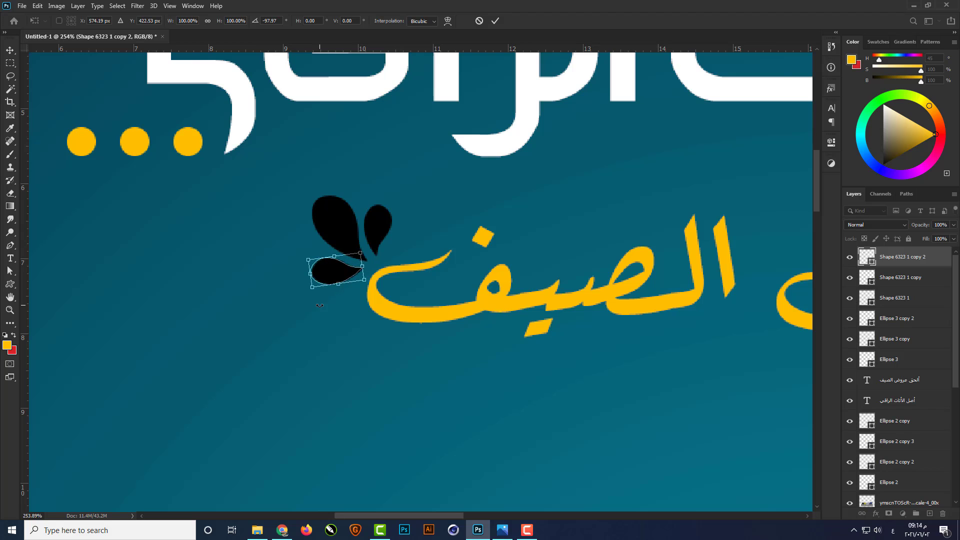
key(Down)
key(Return)
scroll(340, 298, down, 1)
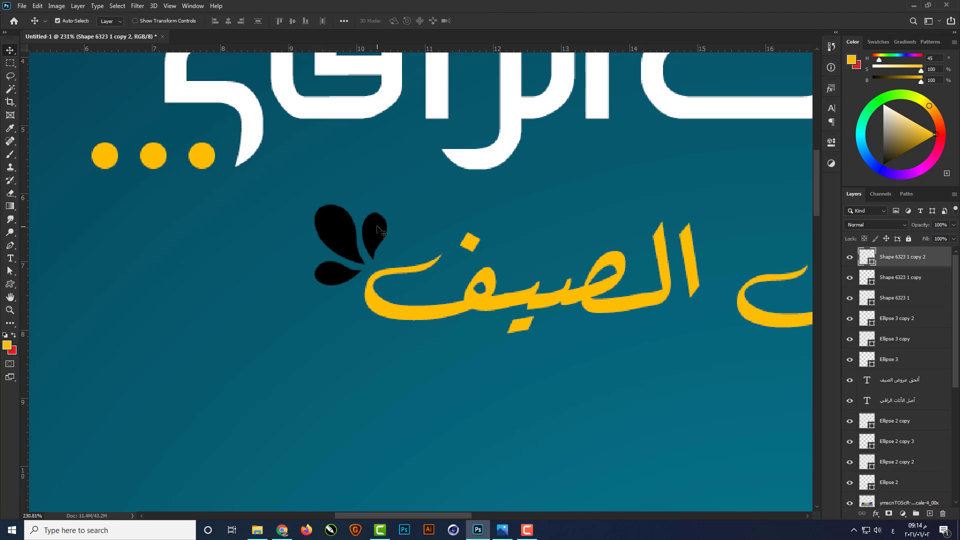
Step: Fill the two small teardrops with white
double_click(873, 281)
click(507, 153)
key(Return)
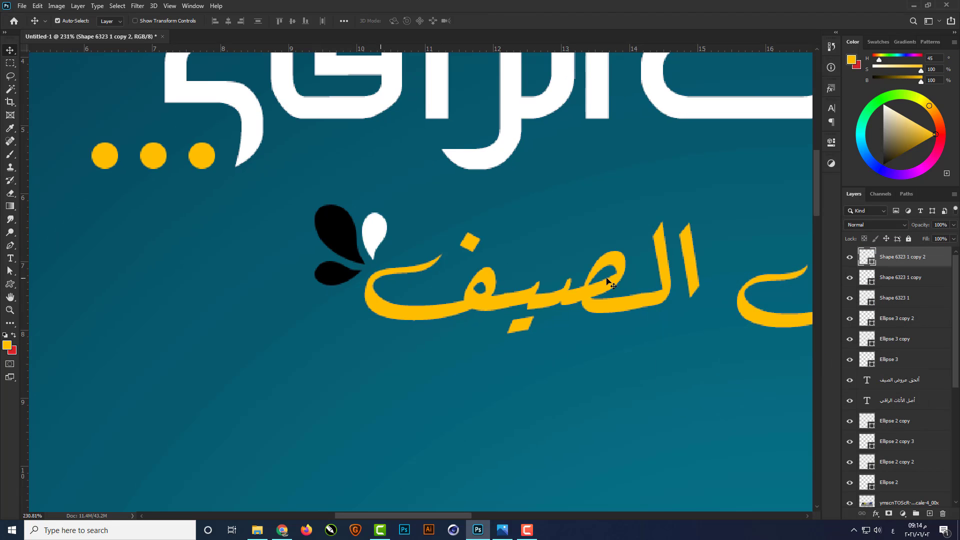
double_click(870, 263)
click(664, 251)
click(914, 244)
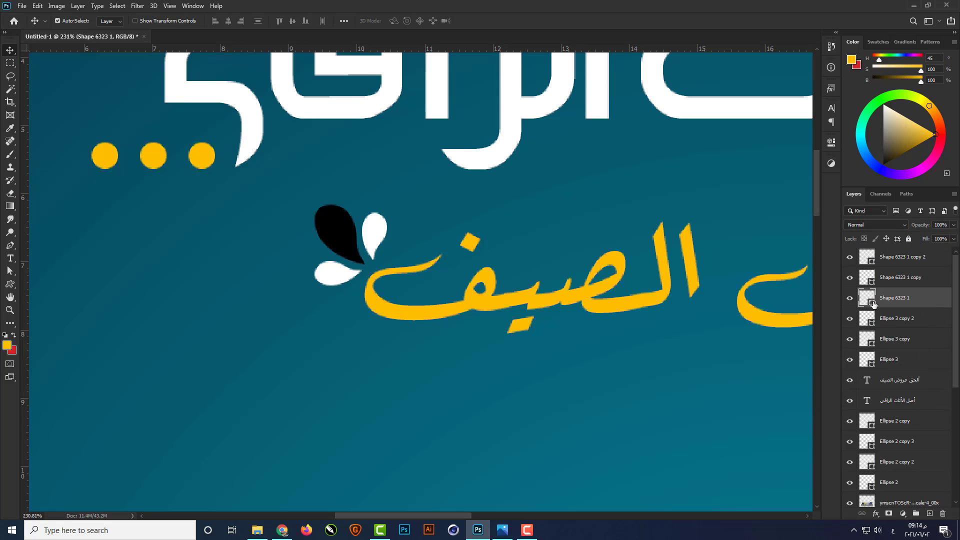
Step: Fill the large teardrop with the yellow sampled from the subtitle
double_click(873, 303)
click(664, 251)
click(610, 282)
click(887, 243)
key(ctrl+0)
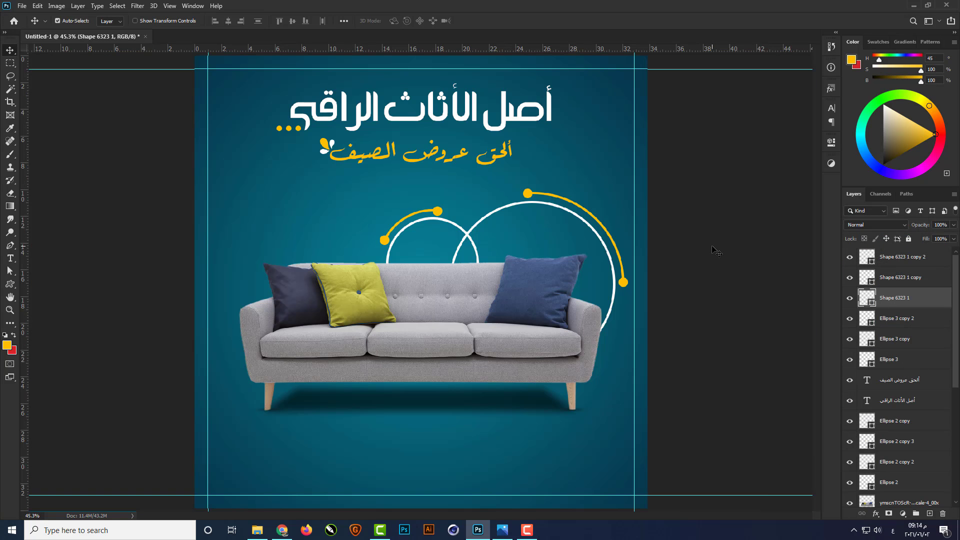
Step: Rotate the headline, subtitle, dots and teardrops together by about -6.8°
click(716, 251)
click(902, 259)
shift+click(899, 400)
key(ctrl+t)
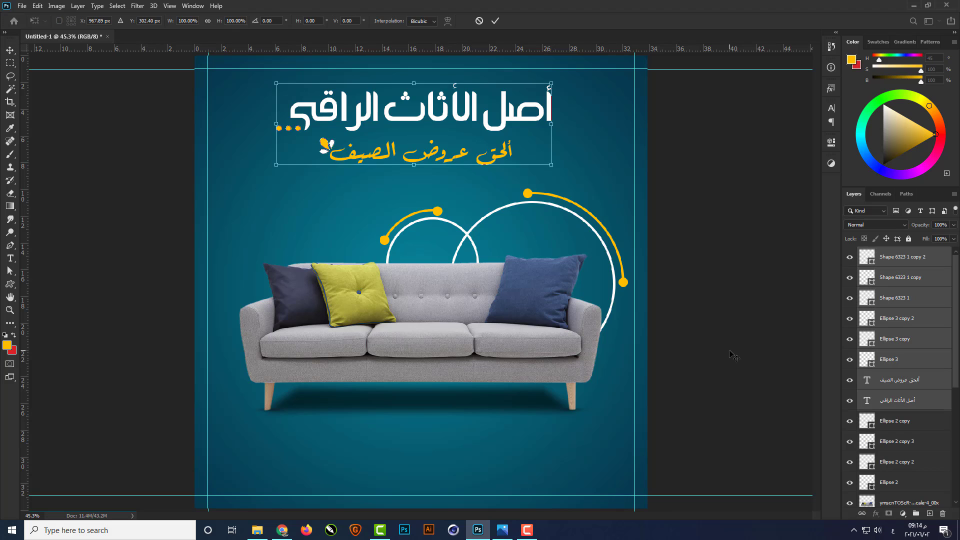
drag(563, 180, 602, 152)
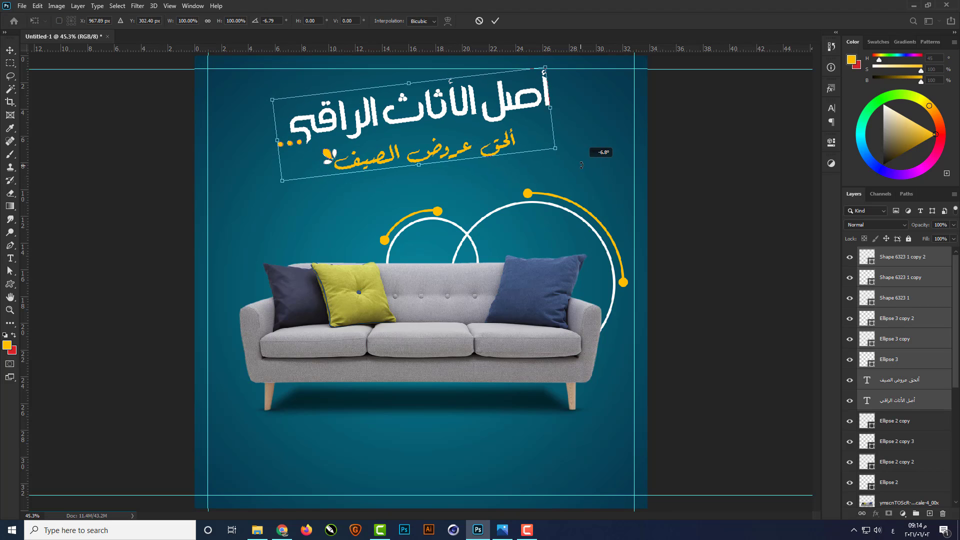
key(Return)
click(705, 209)
Step: Draw an oval speech bubble custom shape, place it above the dark pillow and flip it horizontally
key(u)
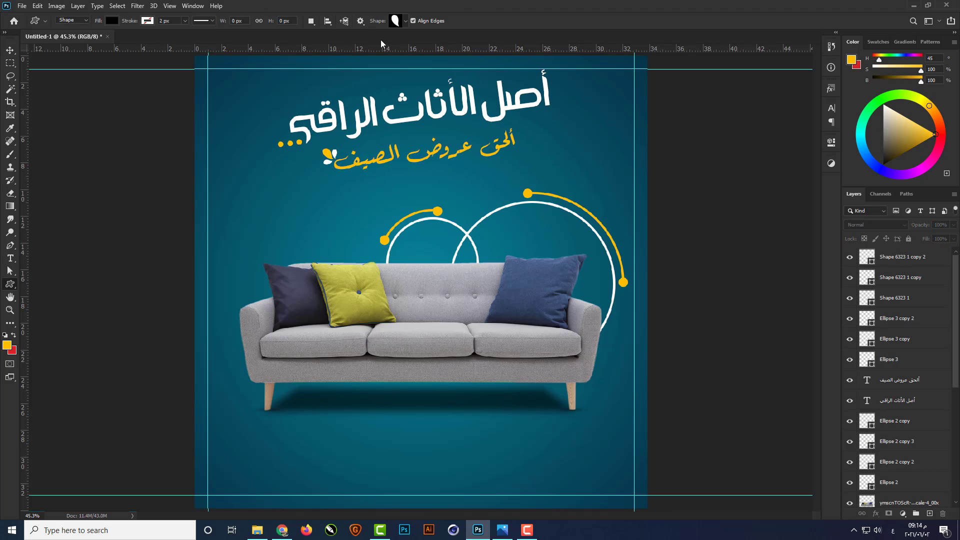
click(400, 20)
drag(547, 400, 547, 320)
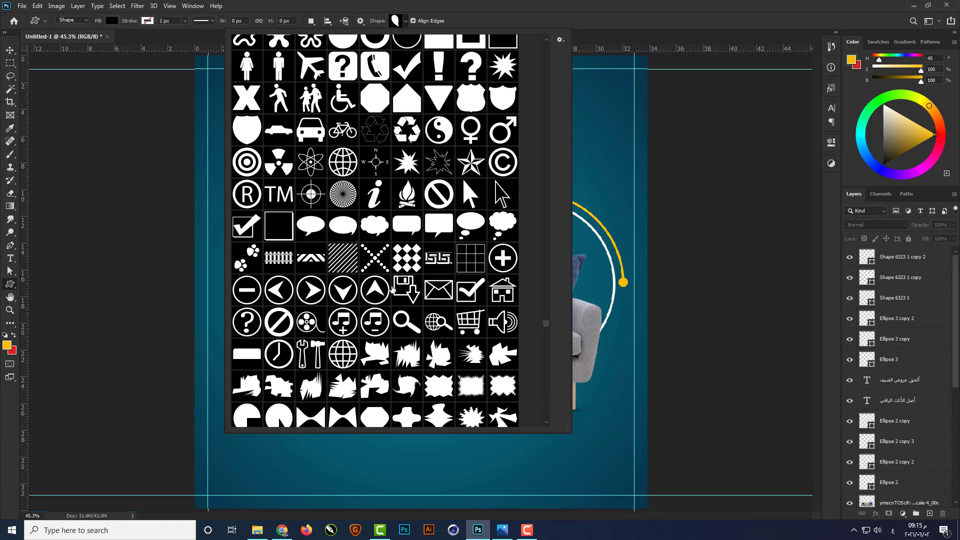
mouse_move(313, 466)
mouse_down()
mouse_move(408, 394)
mouse_move(399, 405)
mouse_up()
key(ctrl+t)
mouse_move(363, 433)
mouse_down()
mouse_move(279, 219)
mouse_move(311, 217)
mouse_up()
right_click(279, 219)
click(309, 386)
scroll(281, 207, up, 3)
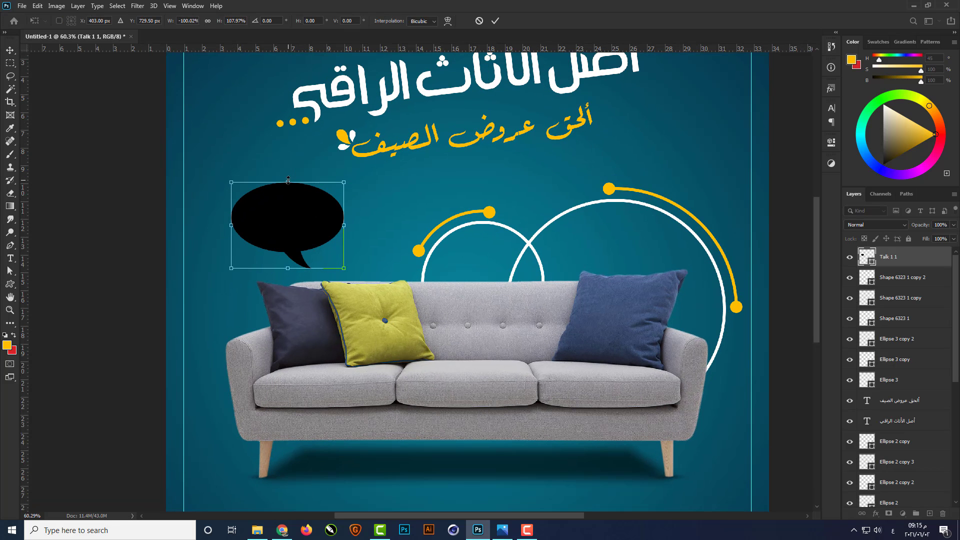
key(Return)
Step: Fill the speech bubble with white (ffffff)
double_click(866, 256)
click(663, 270)
drag(651, 244, 650, 243)
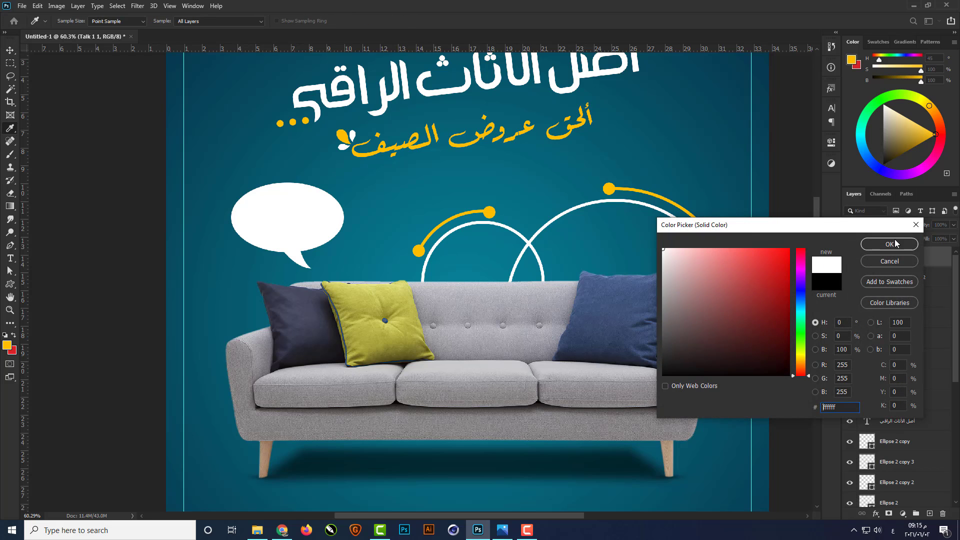
click(895, 243)
click(153, 263)
Step: Add the text "خصم" and place it inside the speech bubble
scroll(258, 159, up, 4)
key(t)
click(336, 222)
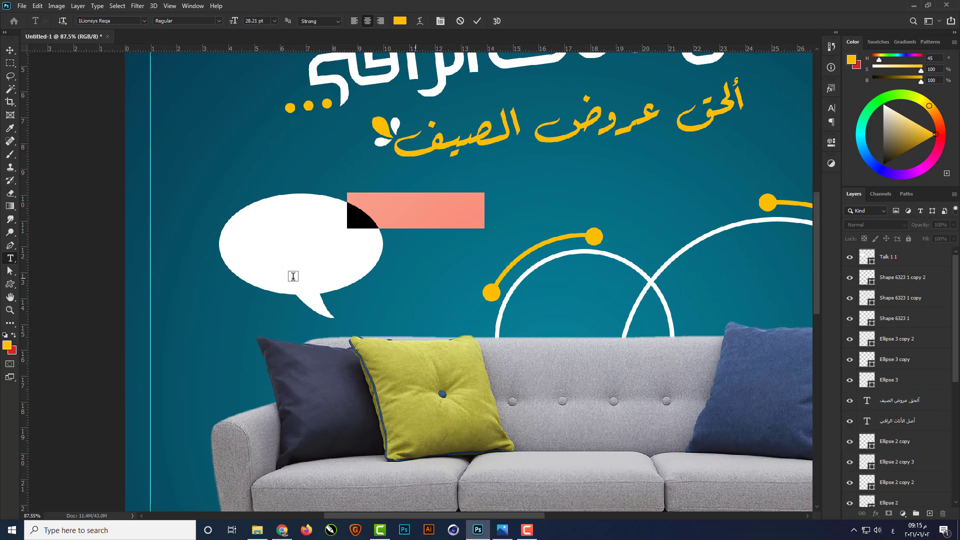
text(خصم)
key(ctrl+Return)
key(v)
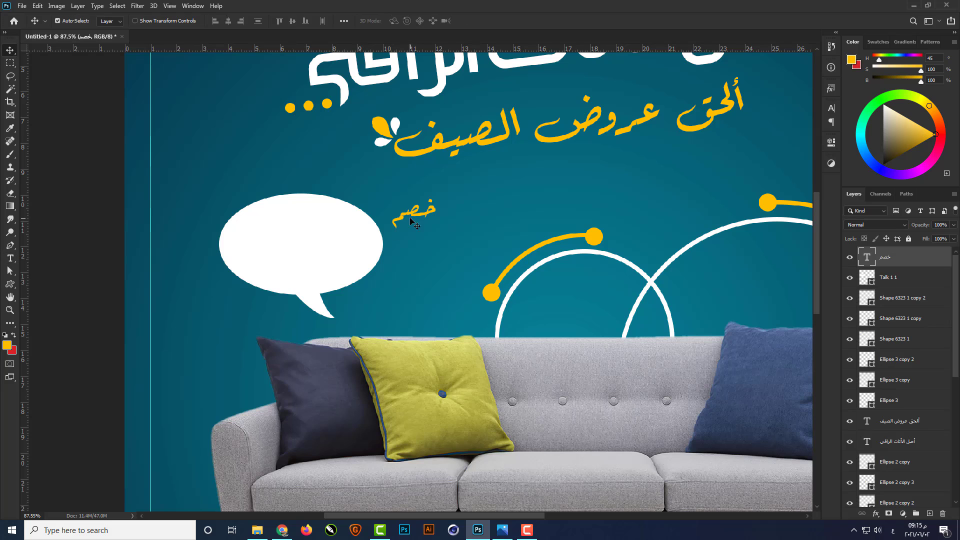
drag(409, 226, 293, 229)
Step: Colour the "خصم" text with the dark teal sampled from the poster's upper-right corner
scroll(282, 350, down, 3)
double_click(866, 258)
click(400, 22)
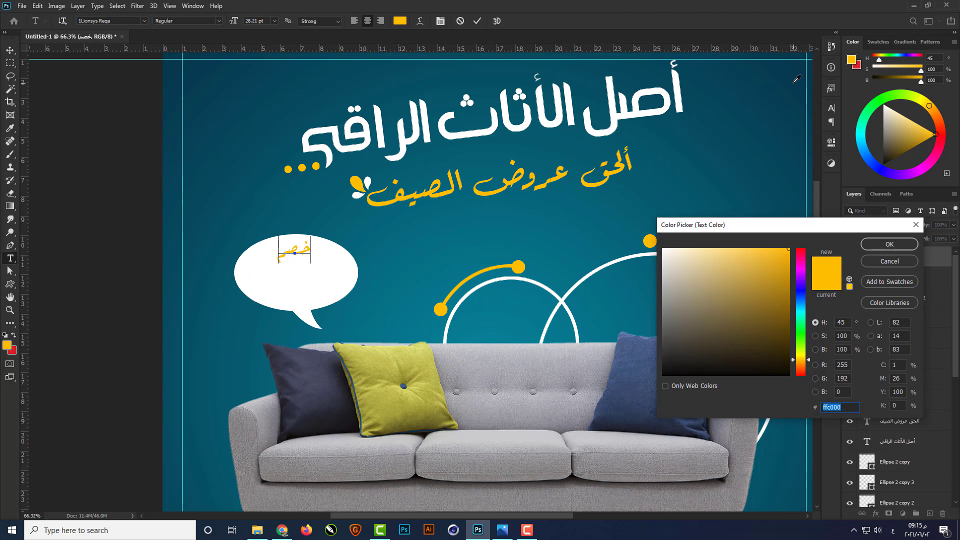
click(801, 68)
click(890, 244)
key(ctrl+Return)
key(v)
Step: Set the "خصم" text in Cocon Next Arabic and enlarge it to about 129%
key(t)
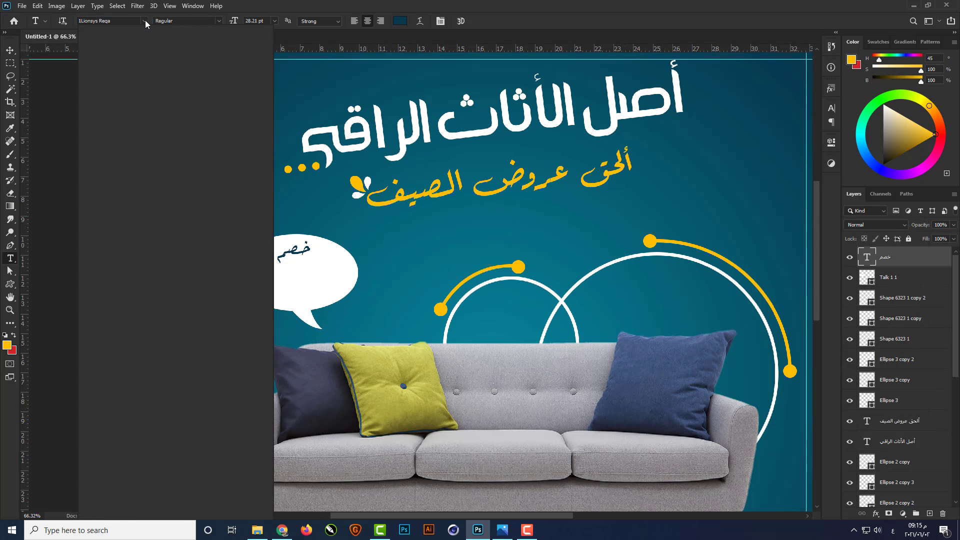
click(144, 20)
click(144, 93)
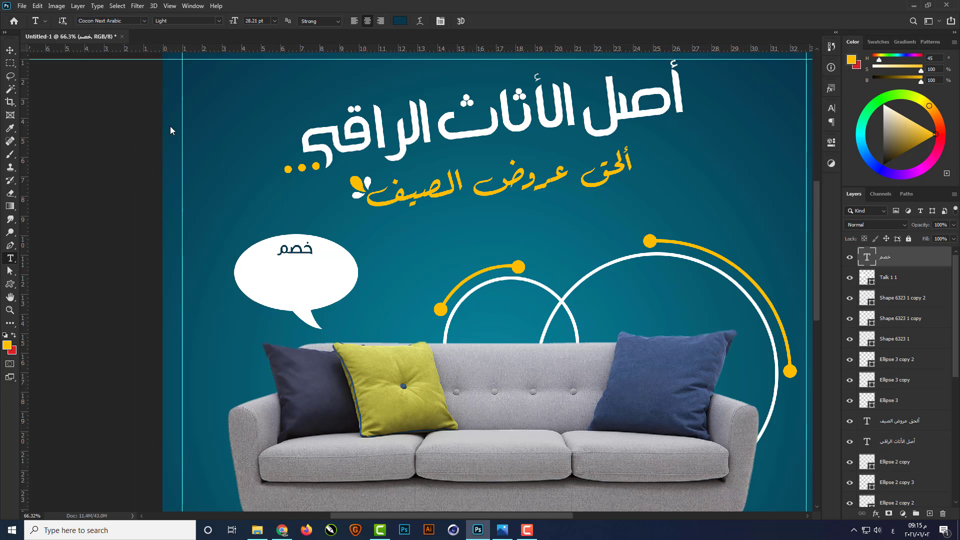
scroll(281, 272, up, 3)
key(v)
key(ctrl+t)
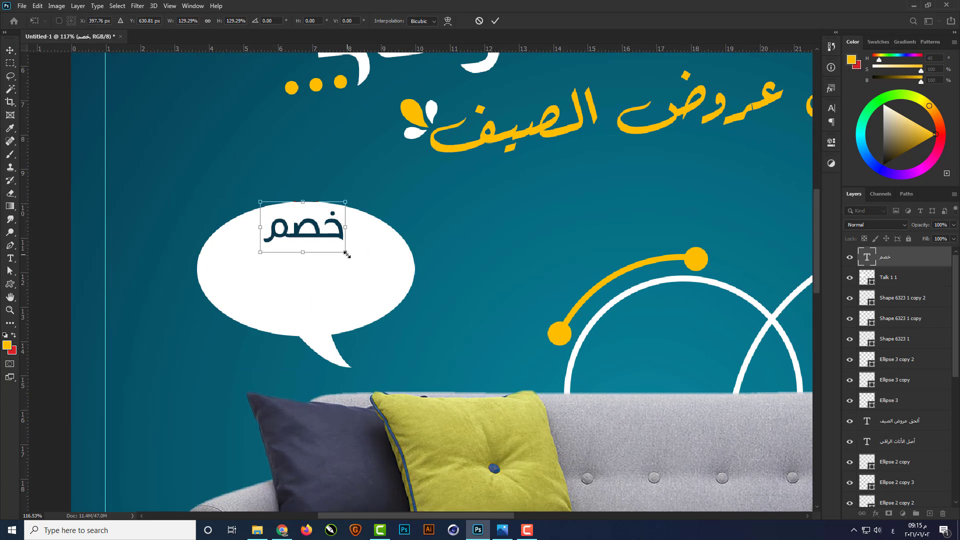
key(Return)
Step: Duplicate the "خصم" text directly below and change the copy to "15%"
drag(301, 242, 301, 289)
double_click(301, 289)
key(ctrl+a)
text(15)
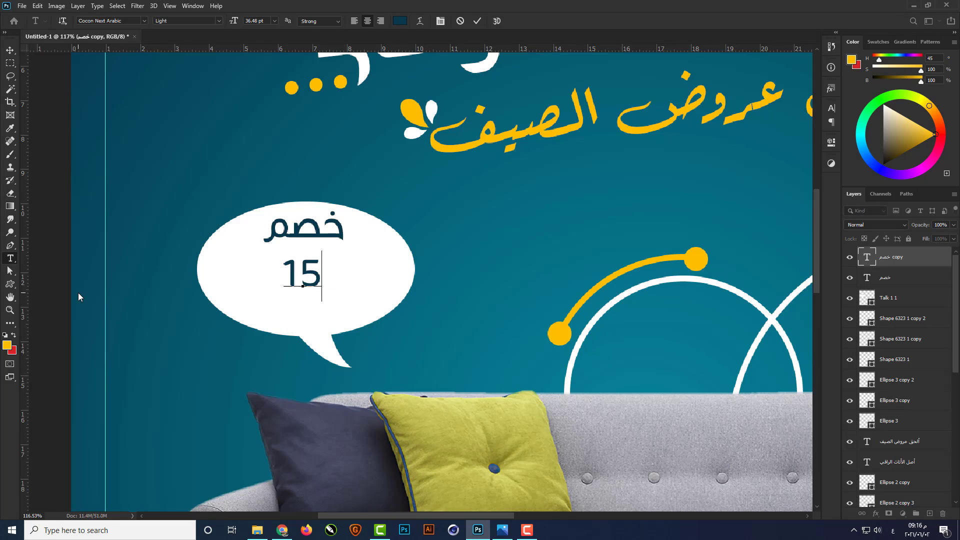
text(%)
key(ctrl+Return)
Step: Enlarge the "15%" text and nudge it down within the speech bubble
key(ctrl+t)
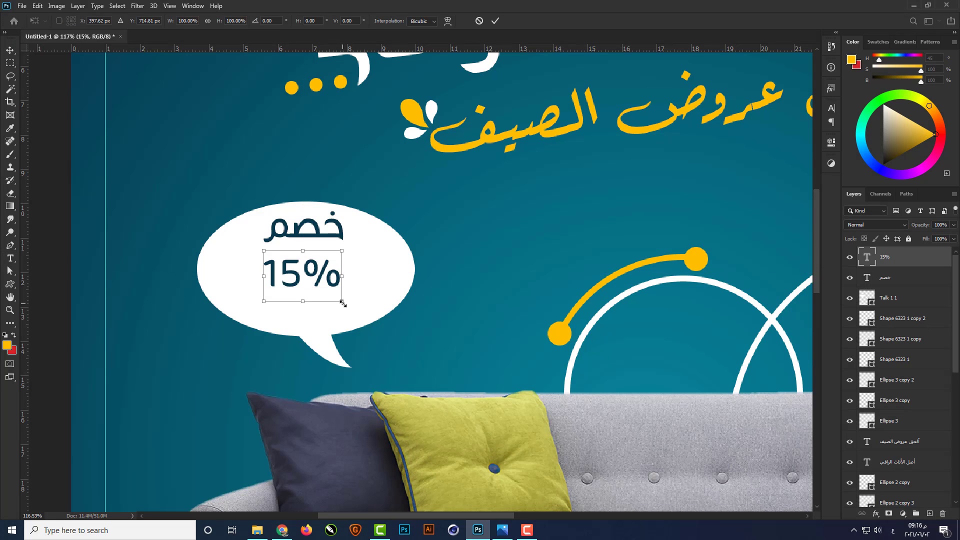
drag(343, 313, 306, 286)
key(Return)
key(Down)
key(Down)
key(Down)
key(Down)
key(Down)
key(Down)
key(Down)
key(Down)
key(Down)
key(Down)
Step: Set the "15%" text in Poppins with a very heavy weight
key(t)
key(ctrl+Return)
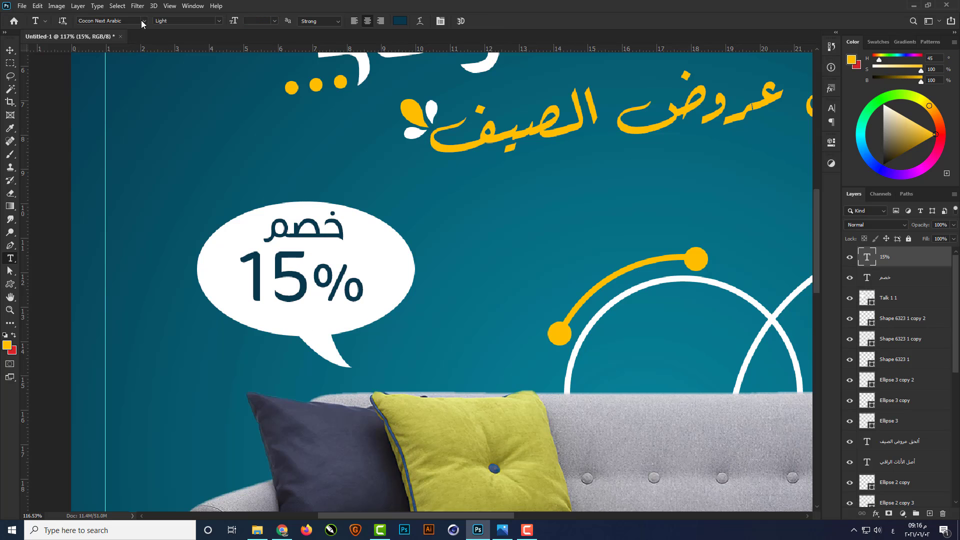
click(144, 20)
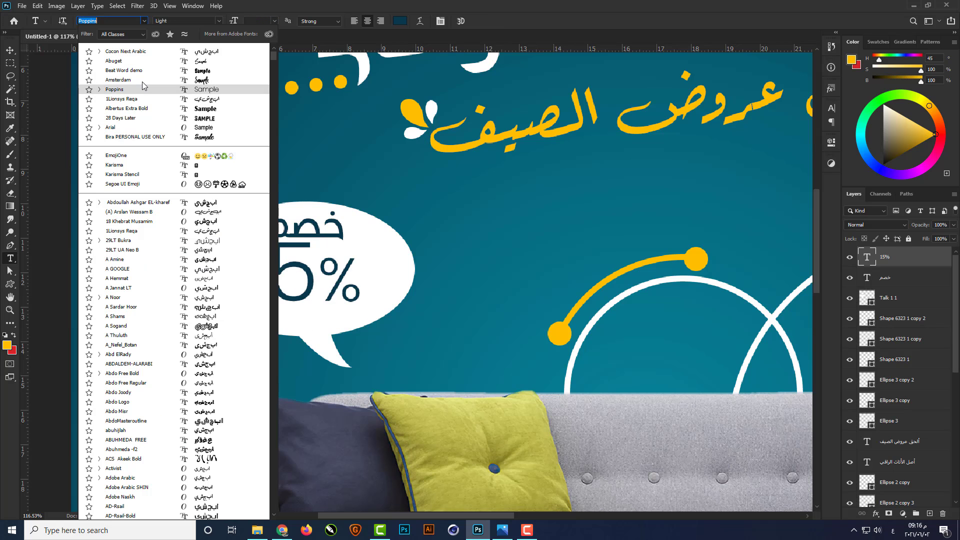
click(147, 91)
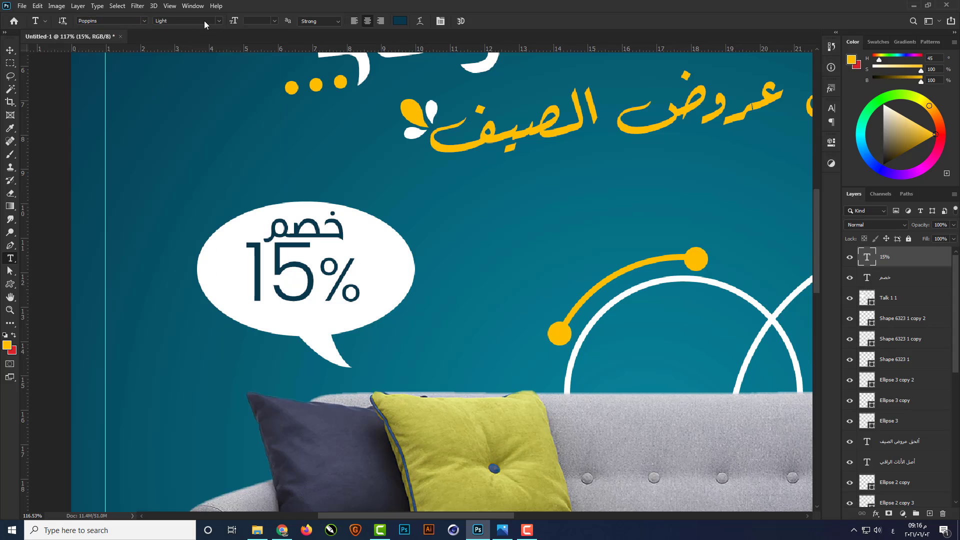
click(218, 21)
click(190, 159)
key(v)
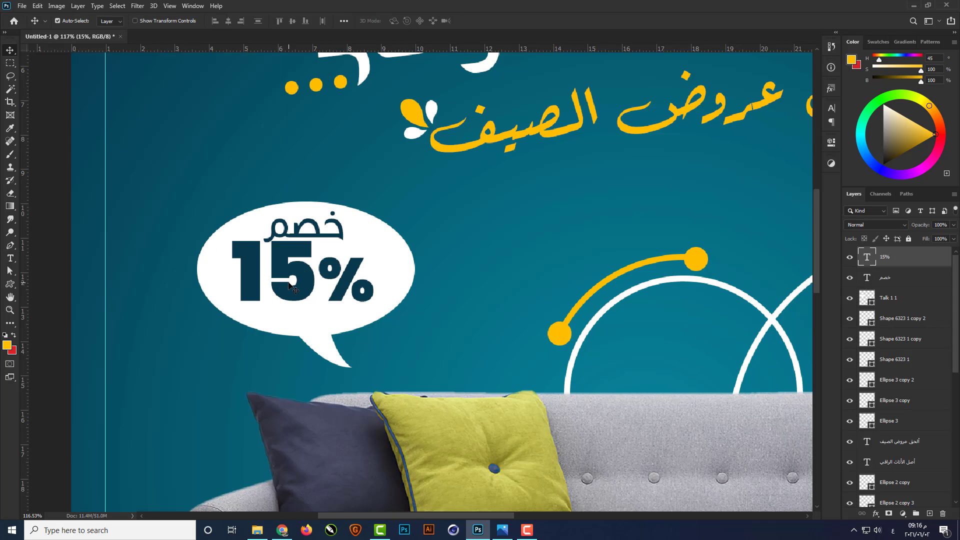
Step: Align the "15%" and "خصم" texts on their horizontal centres
shift+click(311, 244)
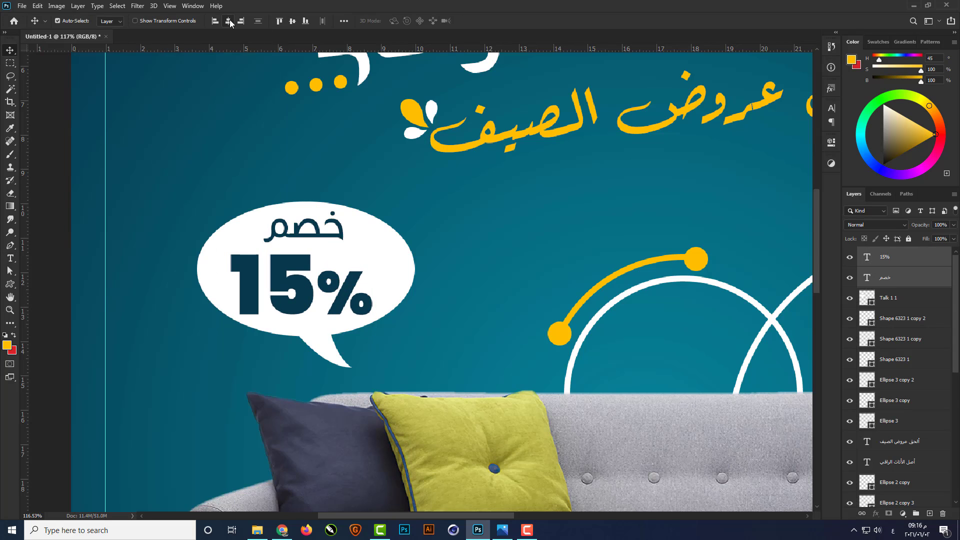
click(229, 21)
click(245, 201)
Step: Nudge "خصم" down toward the "15%" text and enlarge it slightly
scroll(269, 231, up, 3)
click(305, 239)
key(Down)
key(Down)
key(Down)
key(Down)
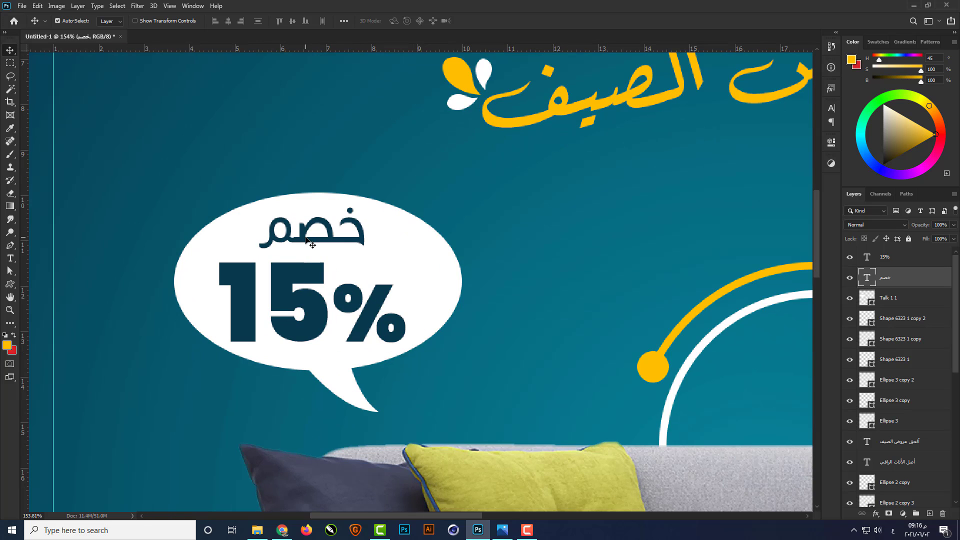
key(ctrl+t)
drag(367, 262, 375, 267)
key(Return)
Step: Scale the "خصم" and "15%" texts down slightly together to fit inside the bubble
shift+click(321, 318)
key(ctrl+t)
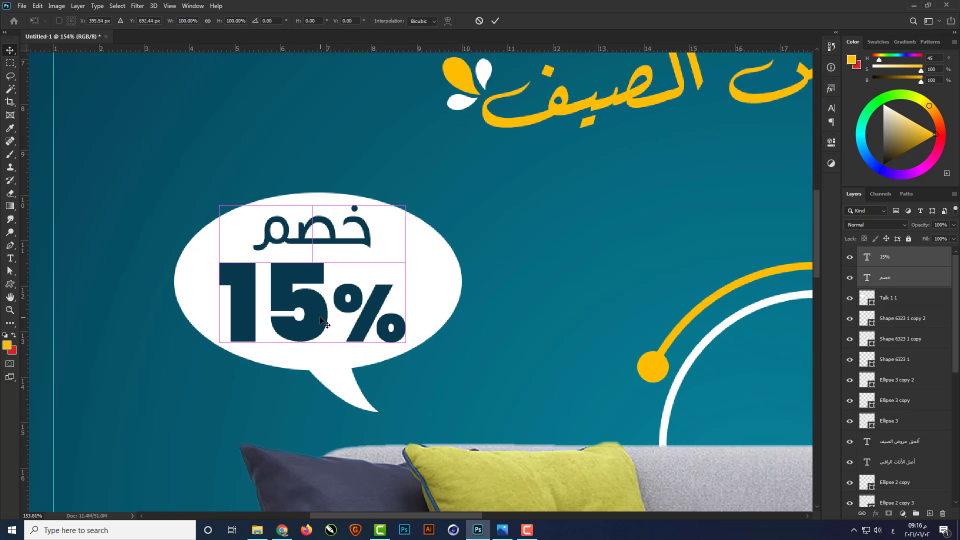
drag(405, 205, 396, 213)
key(Return)
key(ctrl+0)
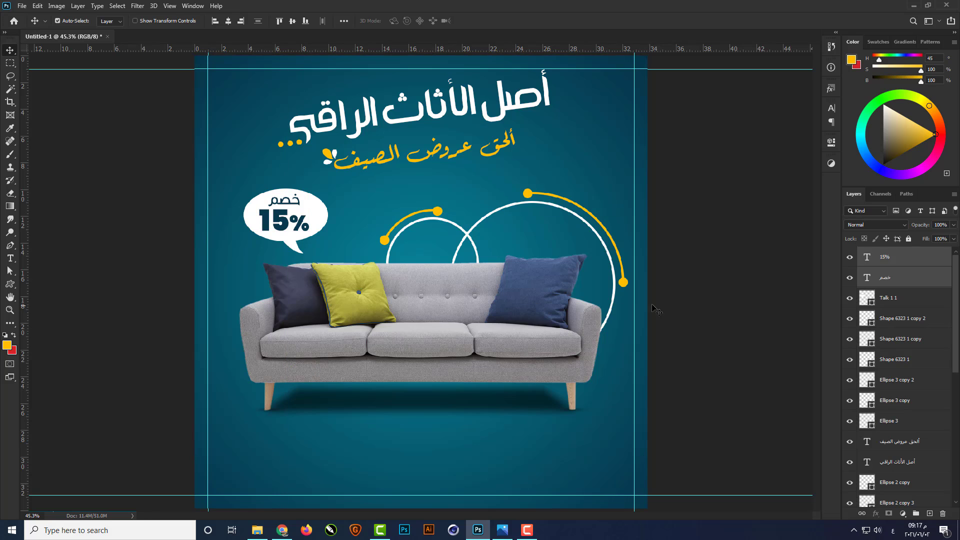
click(690, 338)
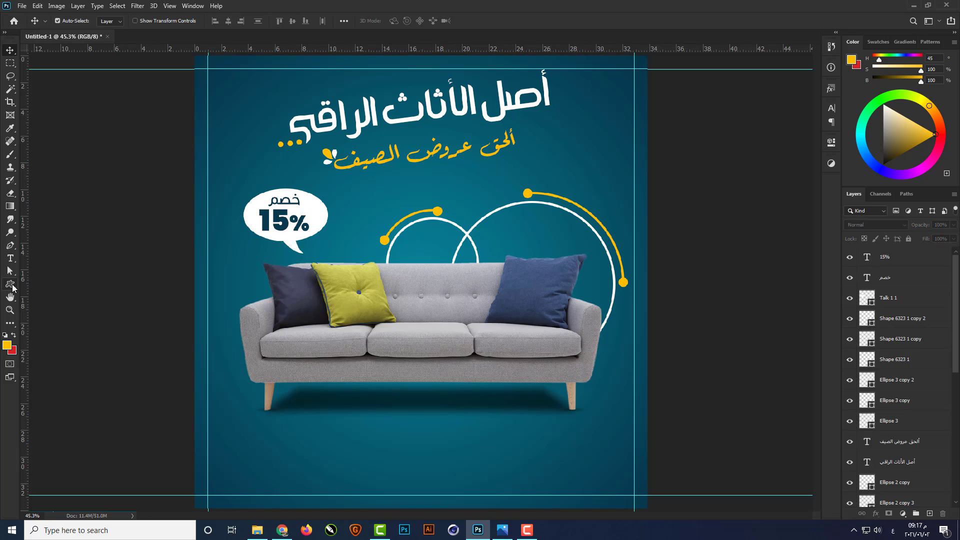
Step: Draw a 584 × 96 px rounded rectangle in the lower-right corner of the guides, with fully rounded ends
right_click(12, 288)
click(50, 283)
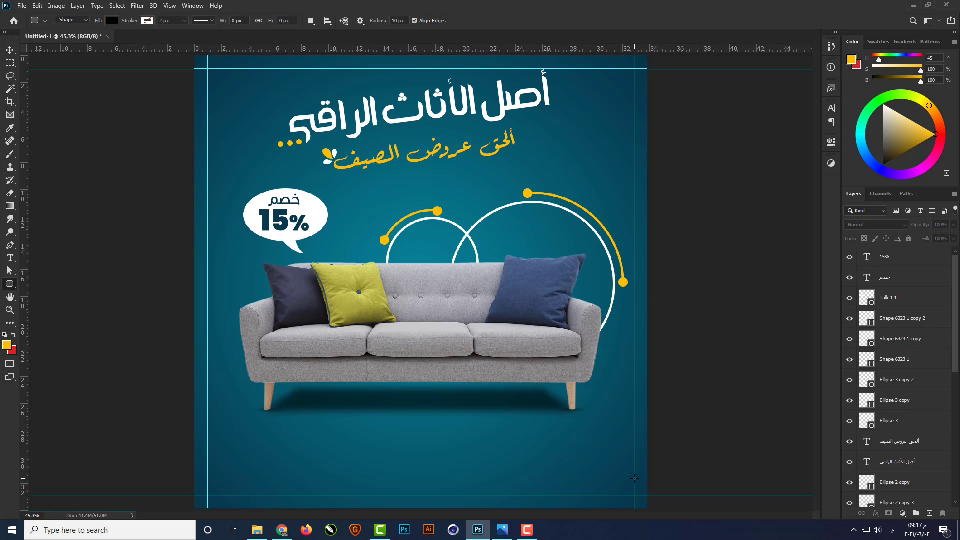
drag(526, 489, 502, 495)
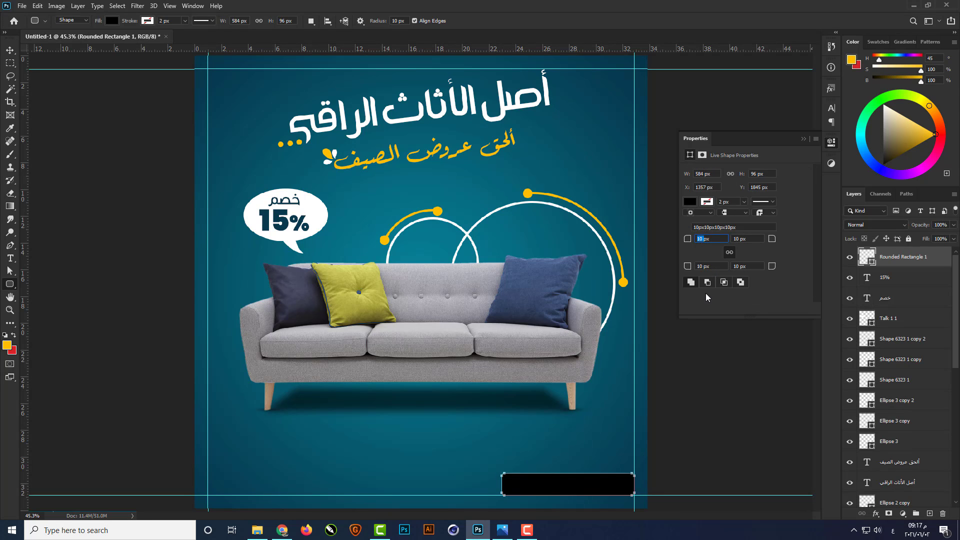
click(805, 139)
scroll(606, 482, up, 4)
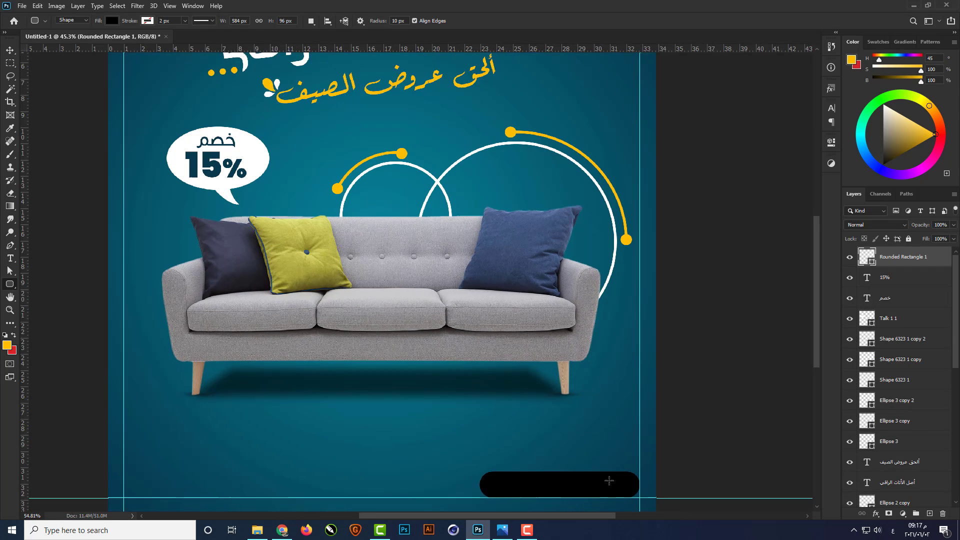
Step: Fill the rounded rectangle with the yellow sampled from the large arc's end dot
double_click(871, 260)
click(630, 191)
key(Return)
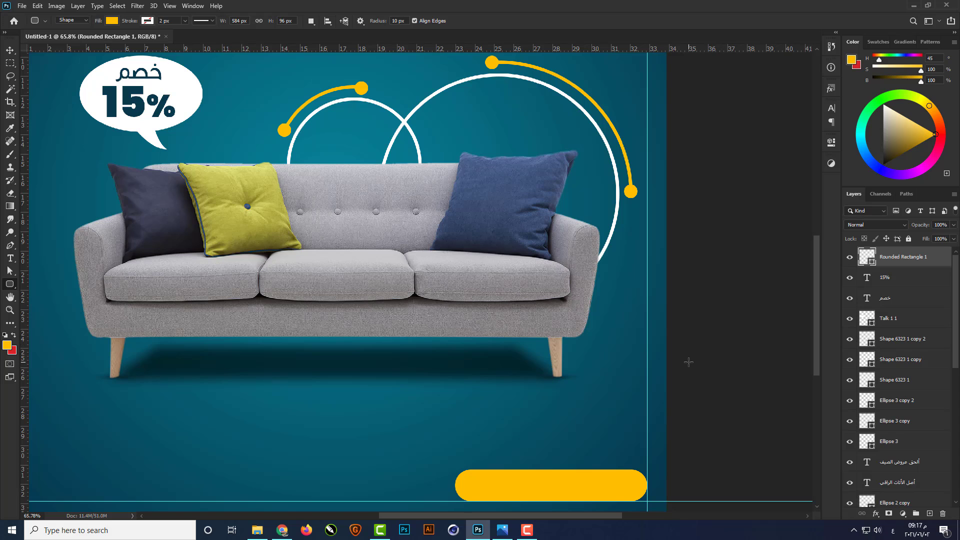
key(v)
click(740, 369)
Step: Duplicate the "خصم" text onto the yellow bar, stack it above the bar and change it to "للطلب الآن"
drag(159, 81, 557, 491)
drag(895, 298, 908, 253)
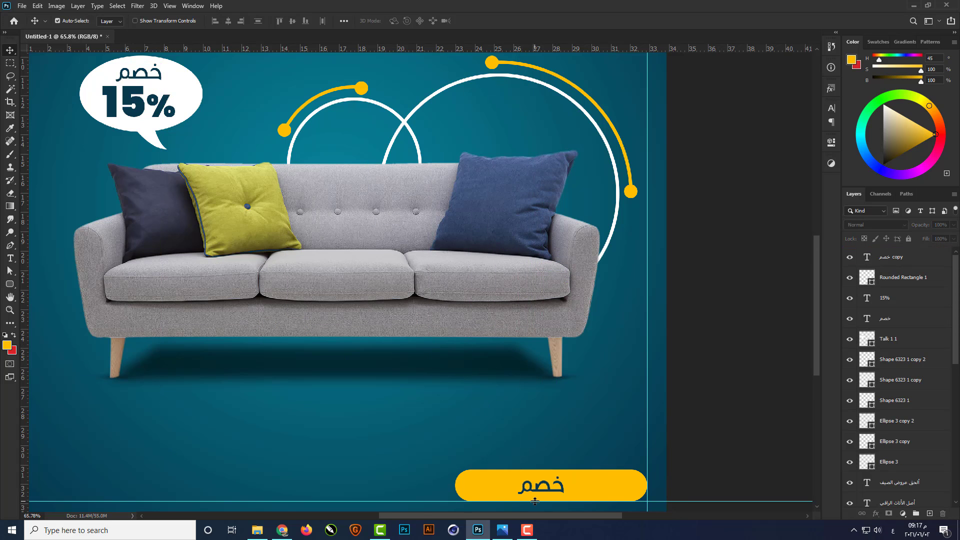
scroll(525, 403, up, 3)
double_click(526, 402)
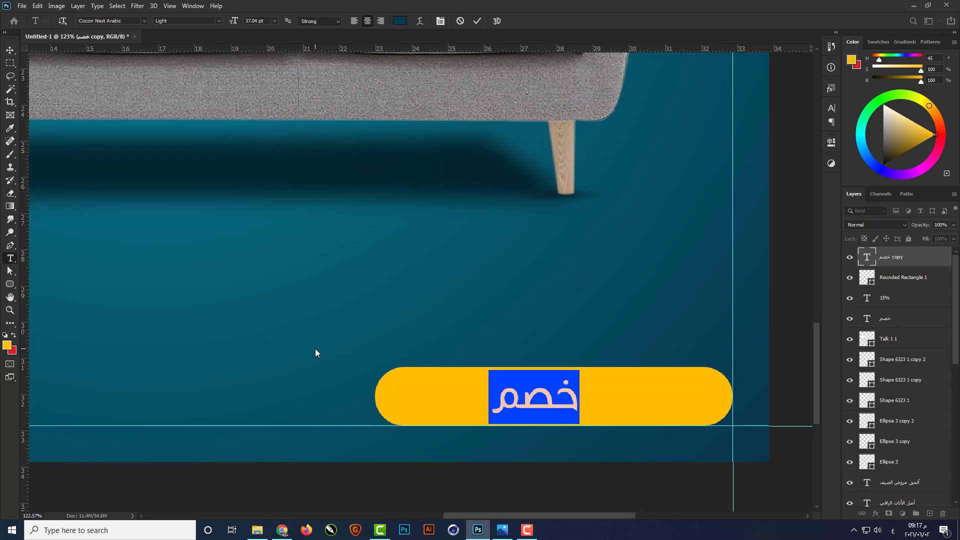
text(للطلب)
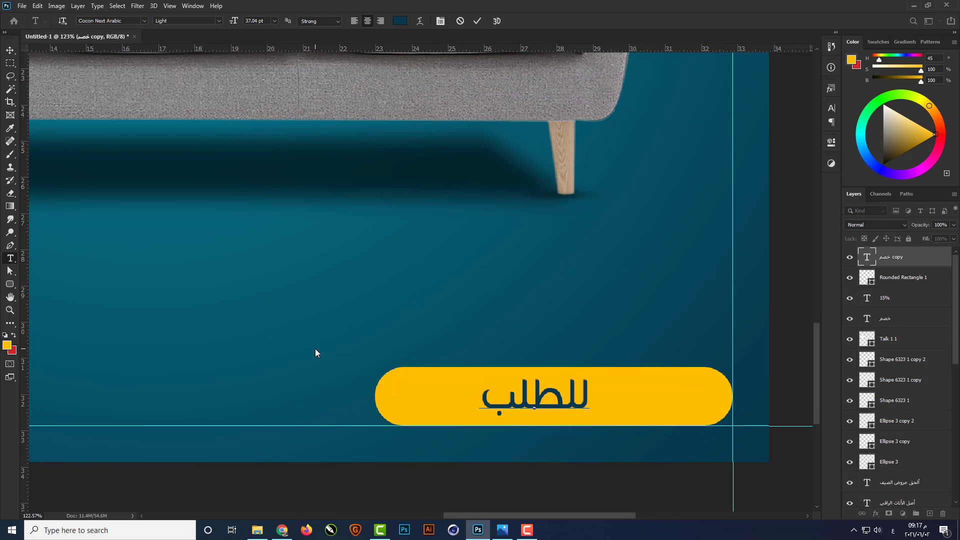
text( الآنv)
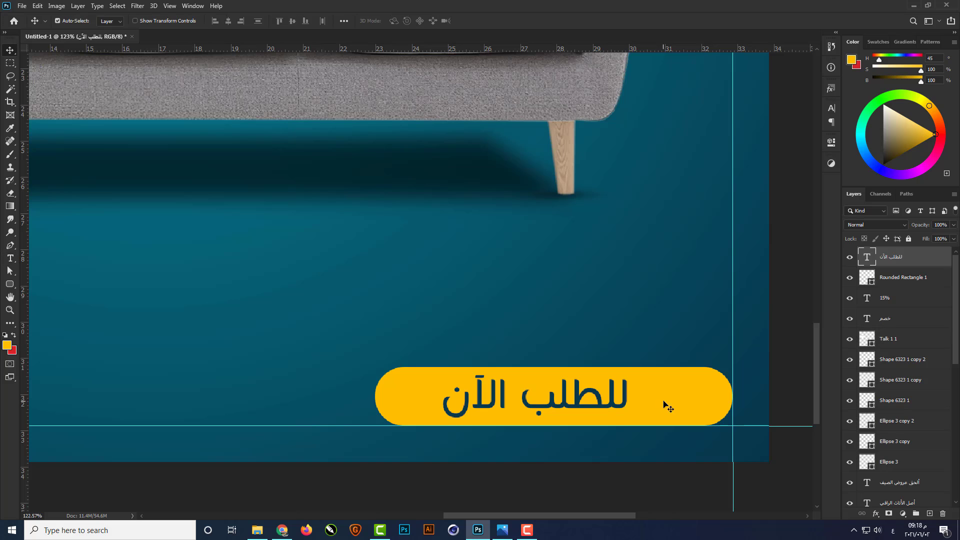
Step: Centre the "للطلب الآن" text horizontally on the yellow bar
shift+click(664, 401)
click(228, 21)
scroll(430, 379, down, 3)
click(628, 402)
scroll(667, 411, down, 2)
click(91, 121)
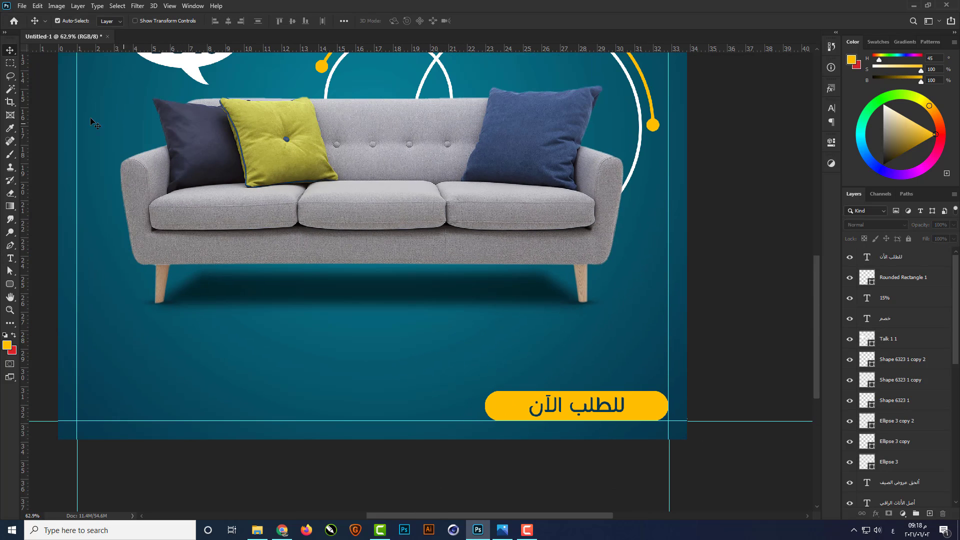
Step: Draw a chat icon custom shape of 104 × 104 px on the bottom guide, toward the poster's left side
right_click(10, 284)
click(50, 332)
click(400, 21)
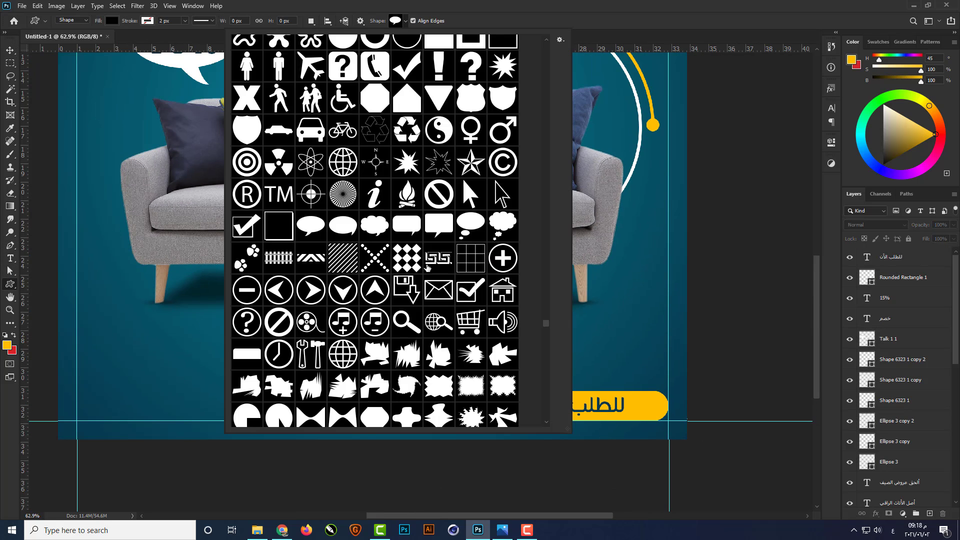
scroll(539, 323, up, 3)
drag(545, 322, 554, 101)
click(471, 173)
drag(210, 421, 243, 388)
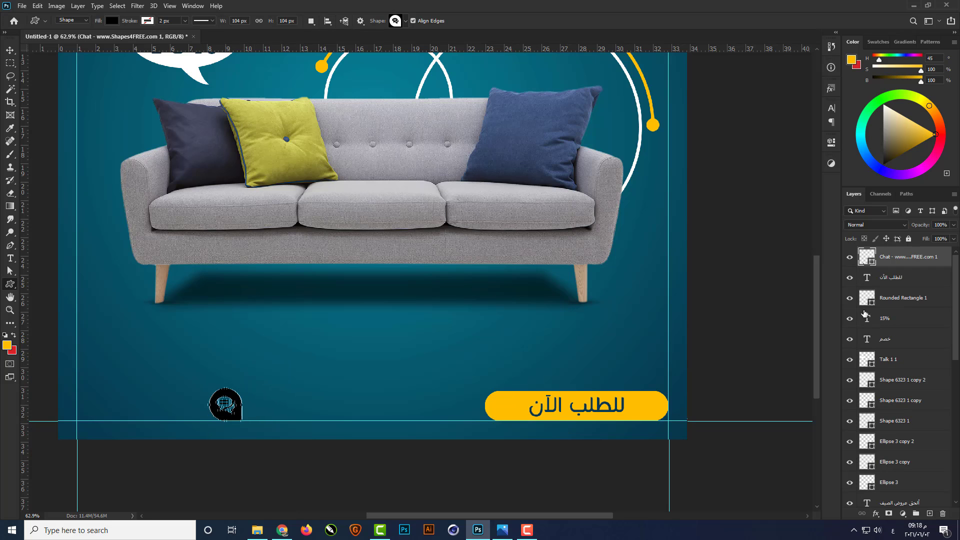
Step: Fill the chat icon with the yellow sampled from the "للطلب الآن" bar
double_click(873, 264)
click(514, 405)
key(v)
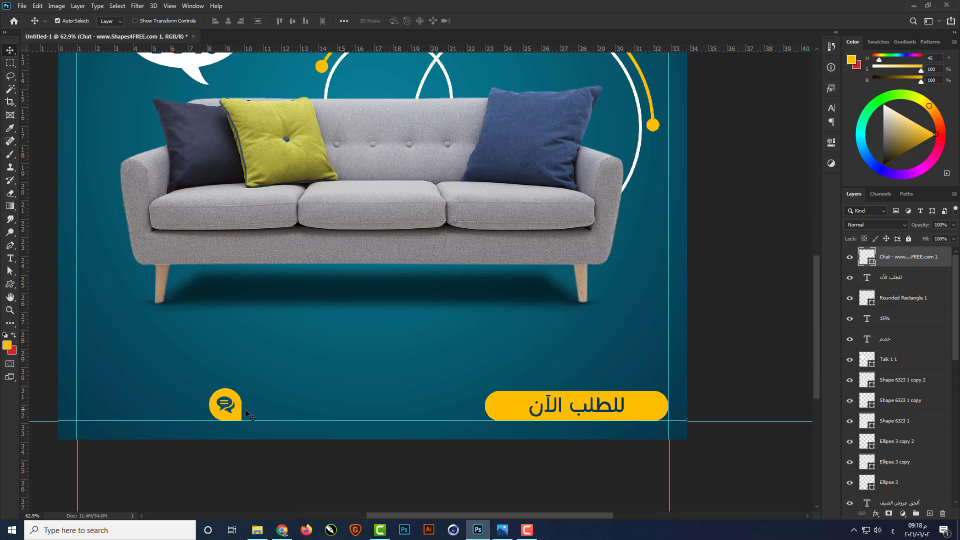
Step: Move the chat icon to the poster's left guide and place a duplicate of the "15%" text beside it
drag(245, 416, 112, 416)
scroll(511, 473, down, 2)
drag(265, 149, 251, 426)
scroll(182, 459, up, 2)
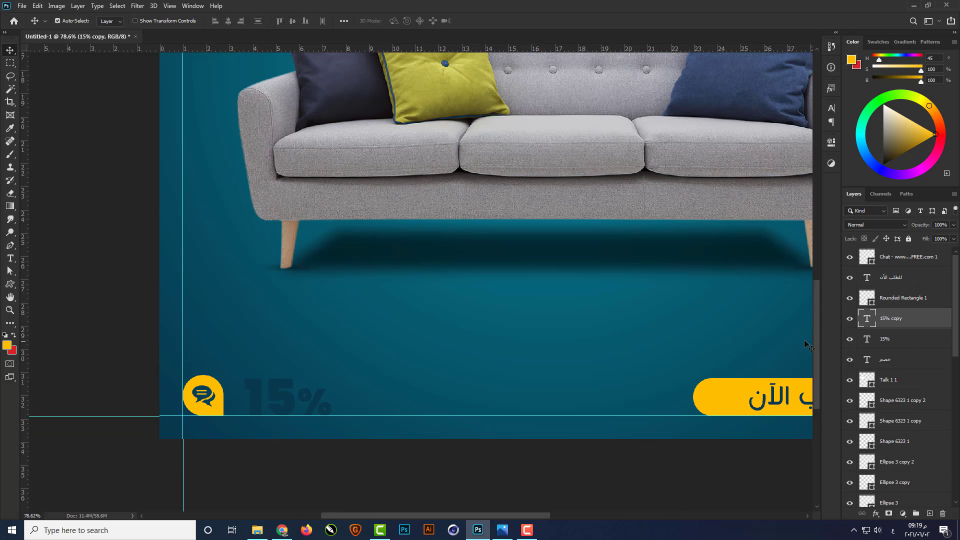
Step: Recolour the duplicated "15%" text white (ffffff) and replace its content with the contact phone number
double_click(868, 320)
click(398, 21)
text(ffffff)
click(888, 244)
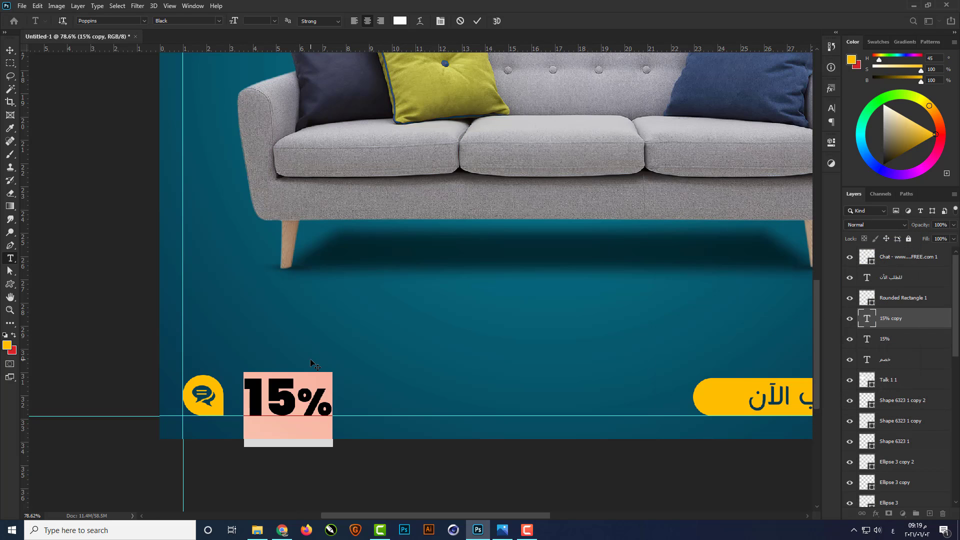
text(+012 345)
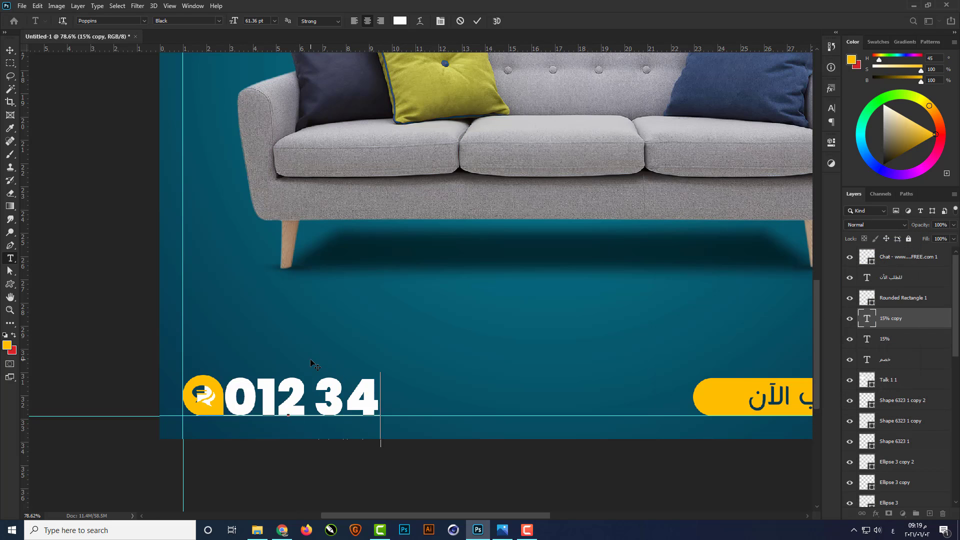
text( 6789)
key(ctrl+Return)
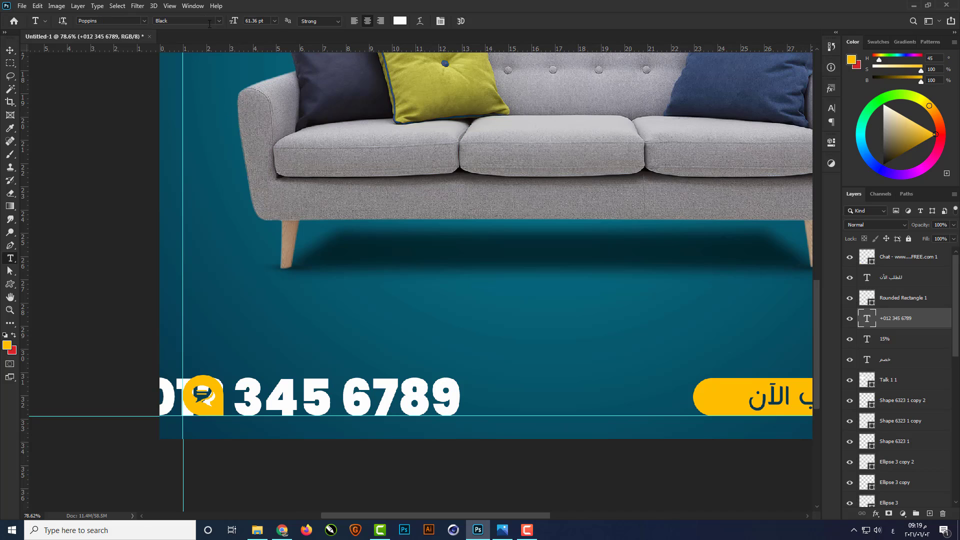
Step: Set the phone number's font style to Bold and move it just to the right of the chat icon
click(219, 21)
click(172, 126)
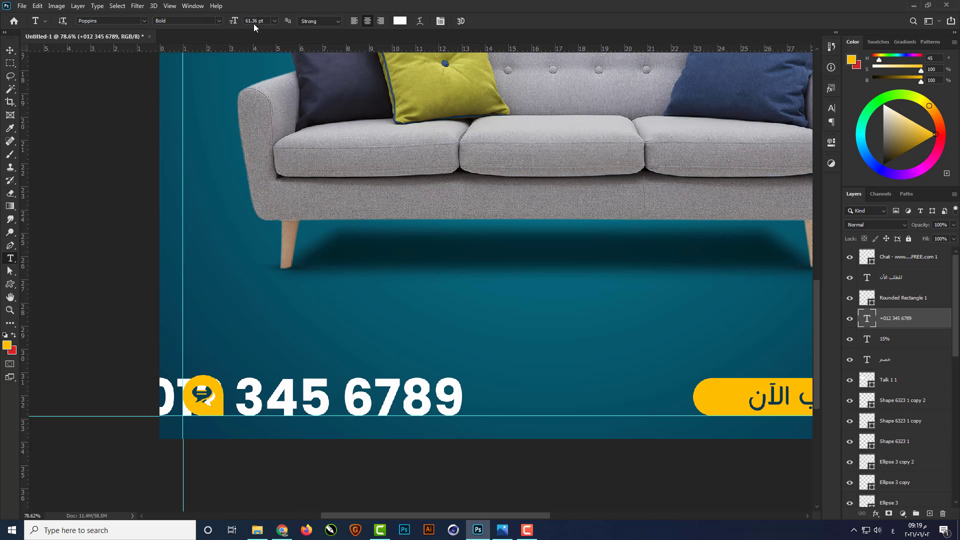
key(v)
drag(288, 407, 366, 401)
key(ctrl+0)
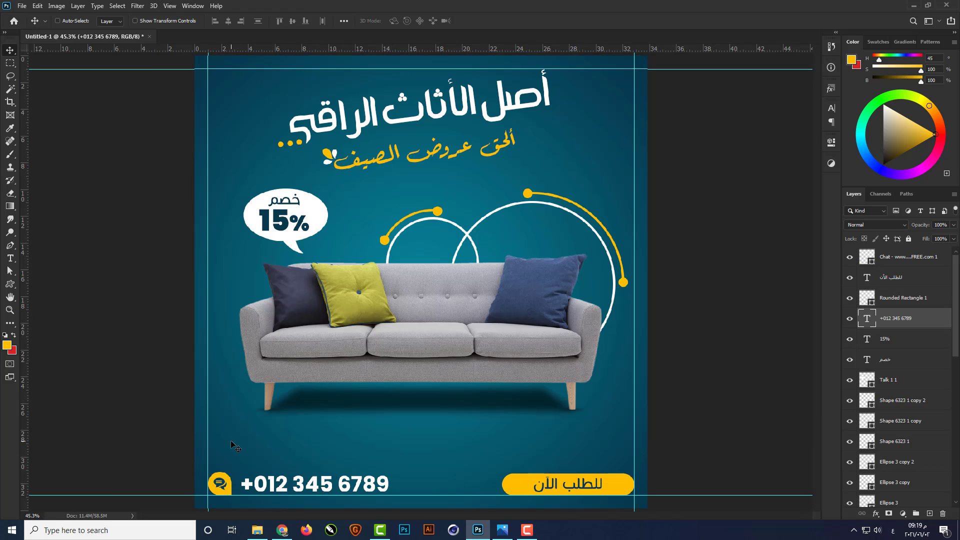
Step: Scale the phone number down and align its vertical centre with the chat icon
key(ctrl+t)
drag(390, 473, 357, 480)
key(Return)
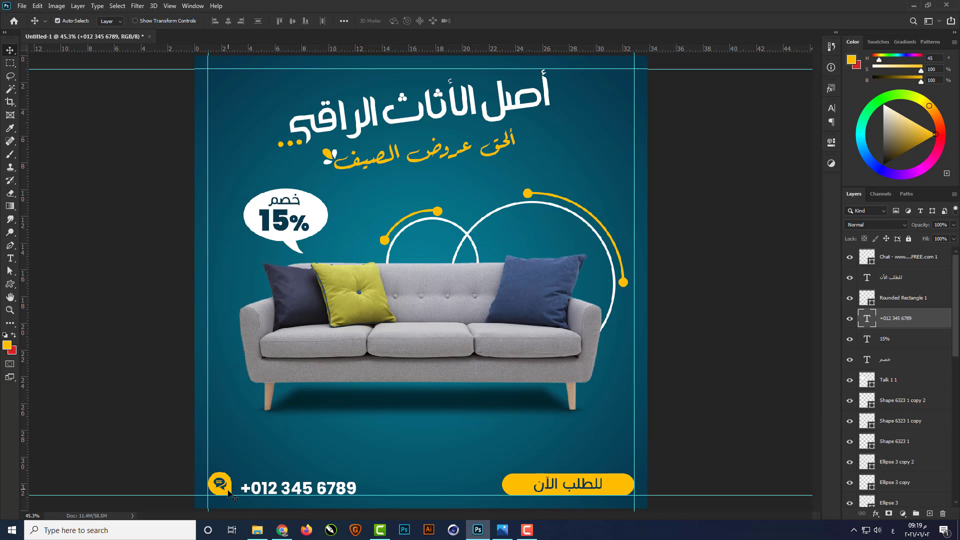
shift+click(228, 492)
click(293, 21)
click(122, 452)
Step: Shorten the yellow order bar from its left end and centre the "للطلب الآن" text horizontally on it
click(518, 485)
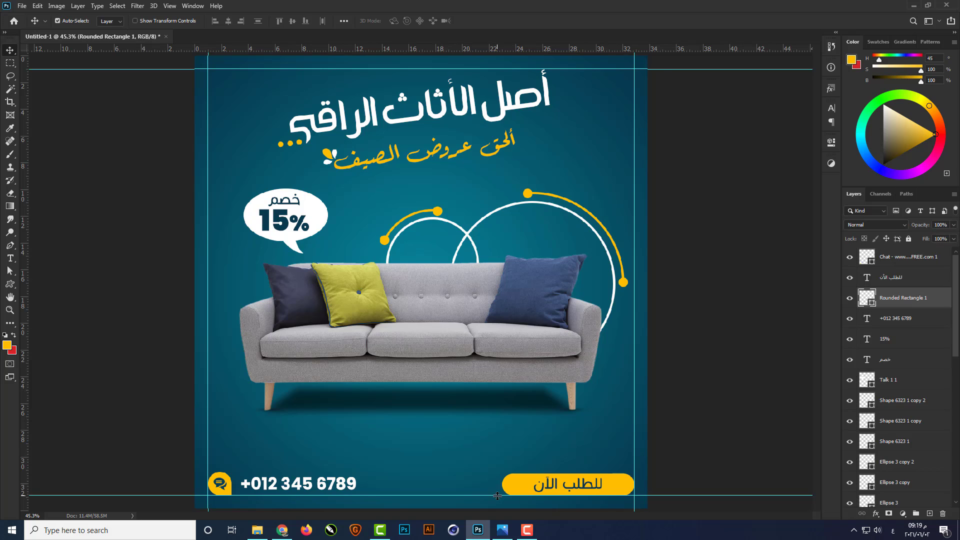
key(ctrl+t)
drag(502, 485, 523, 485)
key(Return)
click(542, 492)
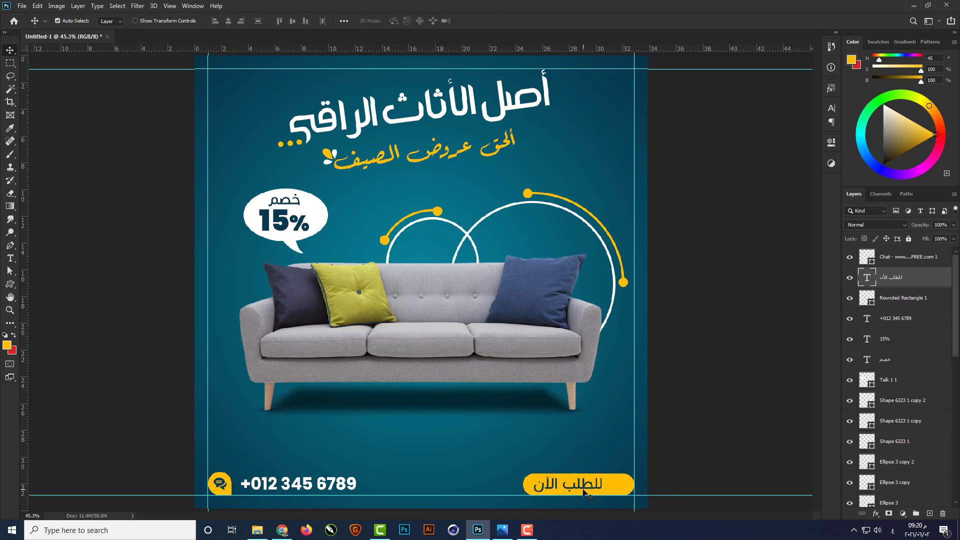
shift+click(621, 490)
click(228, 20)
Step: Stretch the sofa's shadow upward to about 120% height so that it meets the sofa's underside
click(456, 406)
key(ctrl+t)
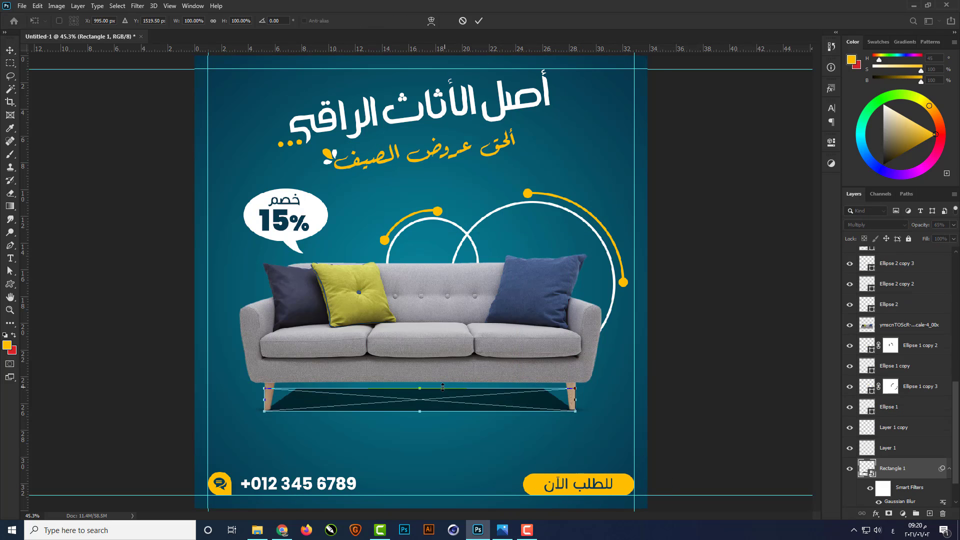
scroll(457, 406, up, 5)
drag(419, 377, 421, 366)
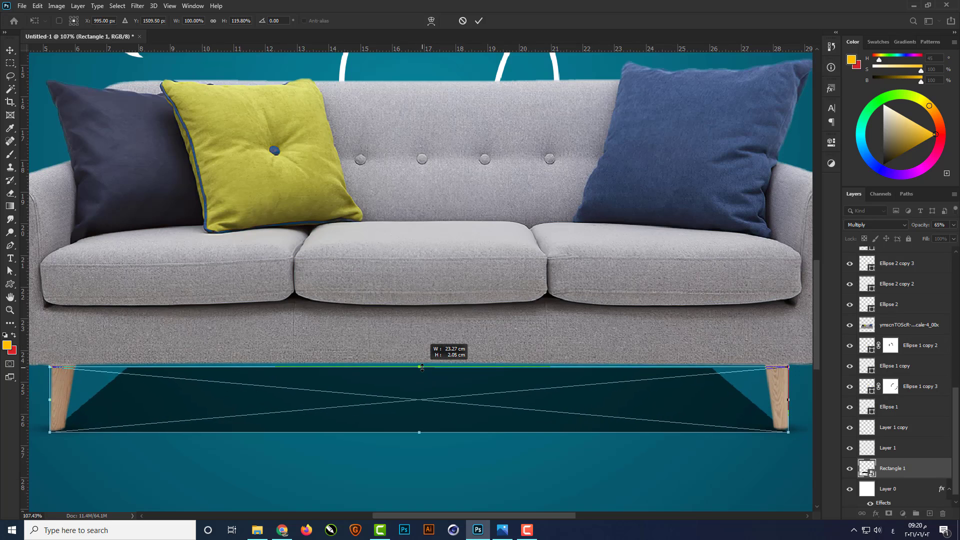
key(Return)
key(ctrl+0)
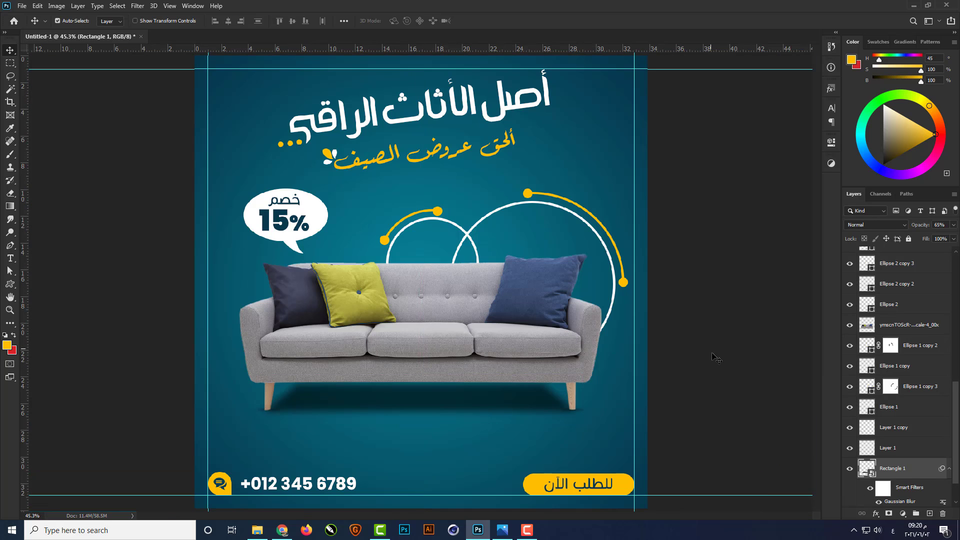
click(716, 358)
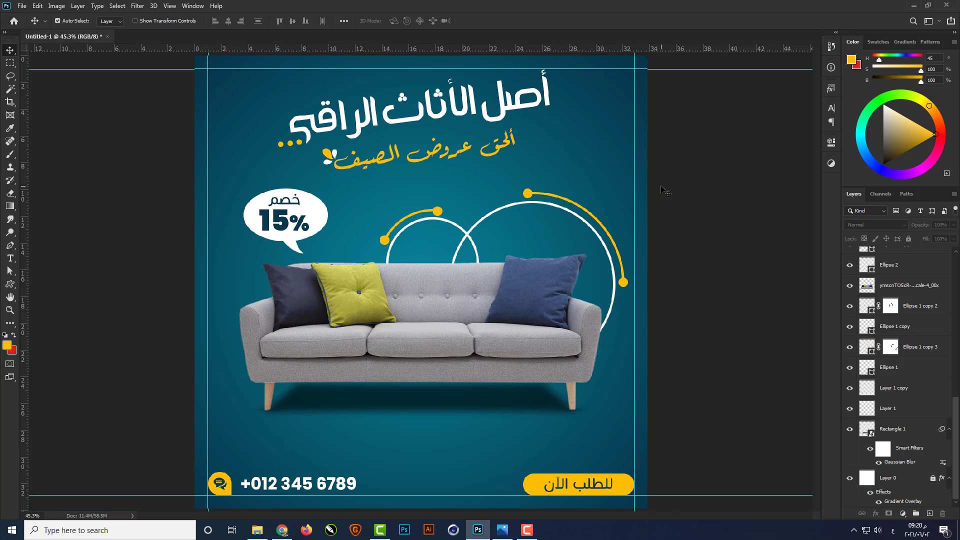
Step: Move the sofa, its shadow and the rings down together and enlarge them slightly
drag(665, 191, 277, 417)
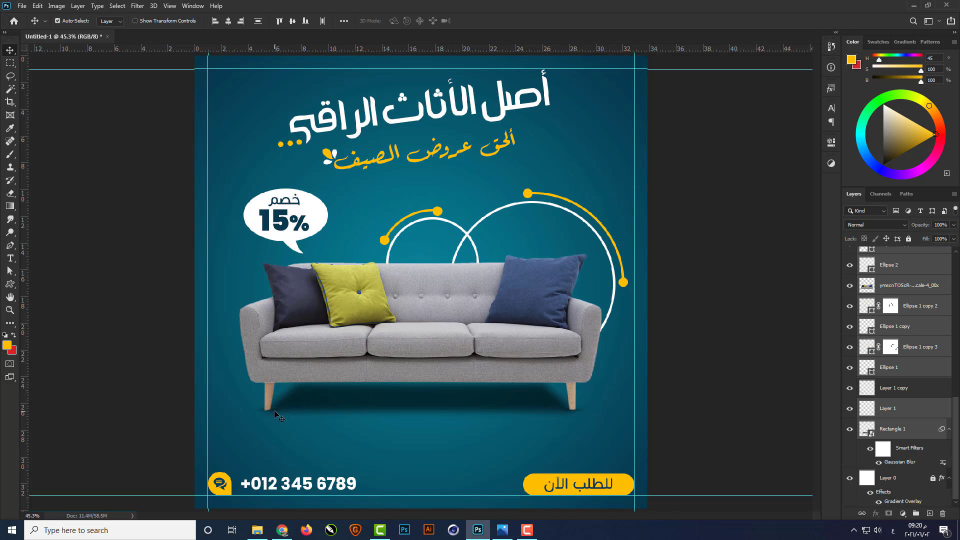
key(ctrl+t)
key(Return)
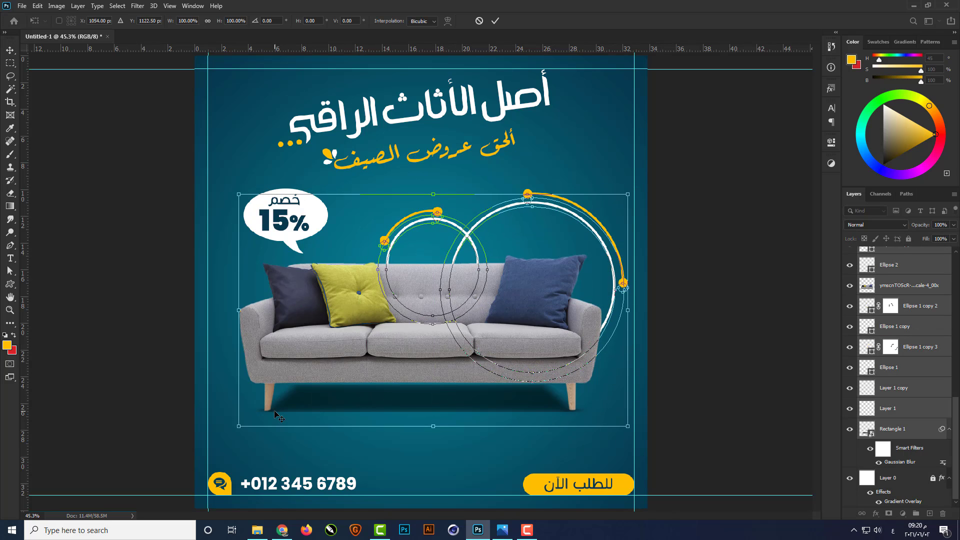
key(Down)
key(Down)
key(Down)
key(Down)
key(Down)
key(Down)
key(Down)
key(Down)
key(Down)
key(Down)
key(Down)
key(Down)
key(Down)
key(Down)
key(Down)
key(Down)
key(Down)
key(Down)
key(Down)
key(Down)
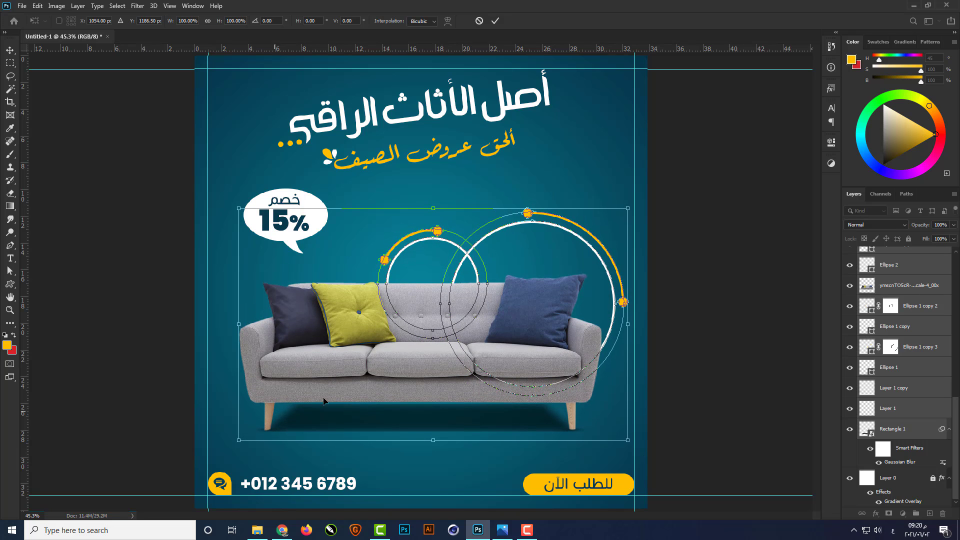
drag(630, 205, 637, 201)
key(Return)
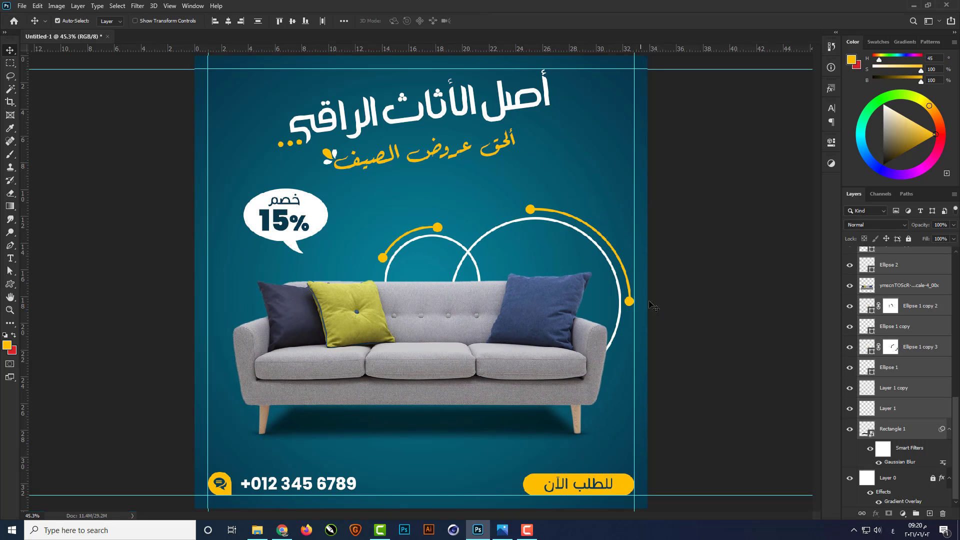
click(703, 317)
Step: Move the discount speech bubble with its text down about 62 px and enlarge it slightly
click(295, 219)
key(ctrl+t)
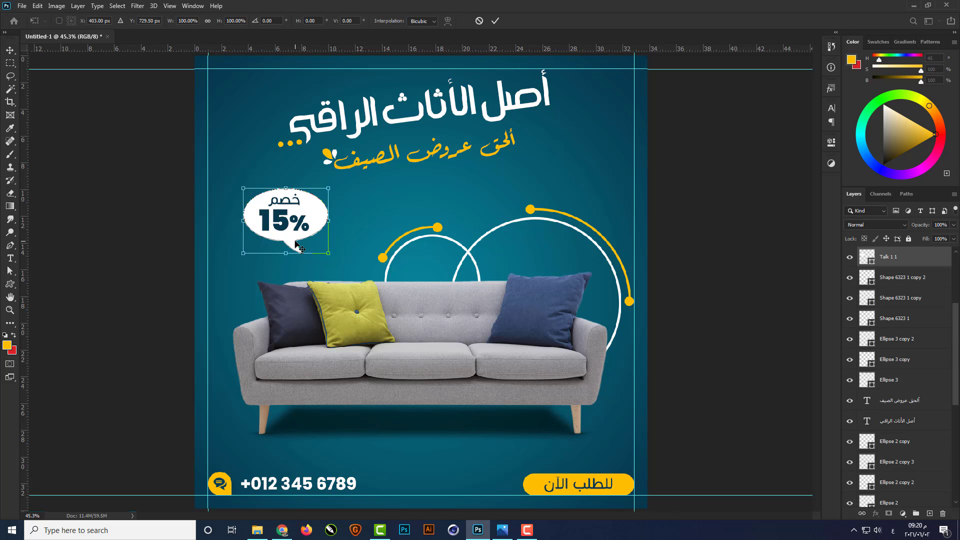
key(Down)
key(Down)
key(Down)
key(Down)
key(Down)
key(Down)
key(Down)
key(Down)
key(Down)
key(Down)
key(Down)
key(Down)
key(Down)
key(Down)
key(Down)
key(Down)
key(Down)
key(Down)
key(Down)
key(Down)
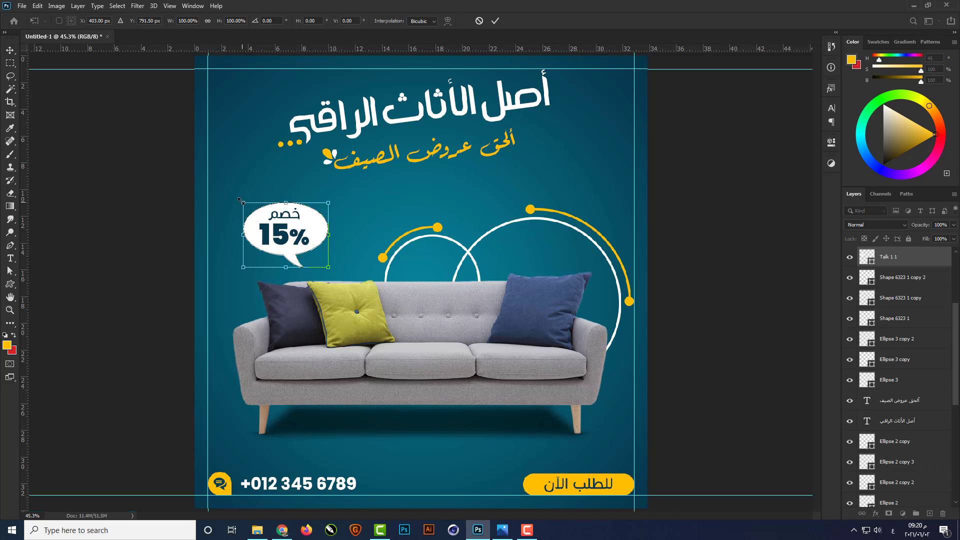
drag(241, 201, 237, 197)
key(Return)
Step: Move the headline, the yellow tagline and their dot and petal accents slightly down together
scroll(276, 176, down, 2)
drag(295, 95, 475, 188)
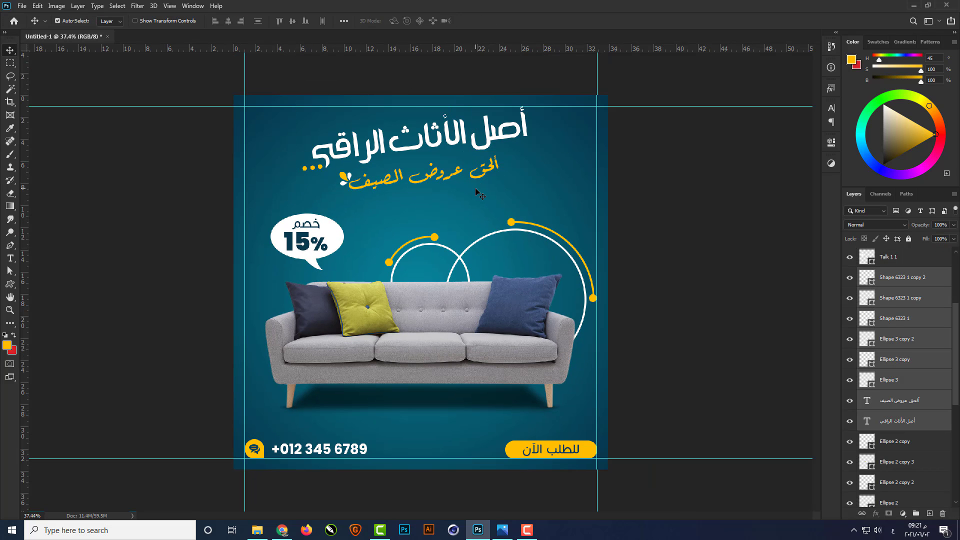
key(ctrl+t)
key(Down)
key(Down)
key(Down)
key(Down)
key(Down)
key(Down)
key(Down)
key(Down)
key(Down)
key(Down)
key(Down)
key(Down)
key(Down)
key(Down)
key(Down)
key(Down)
key(Down)
key(Down)
key(Down)
key(Down)
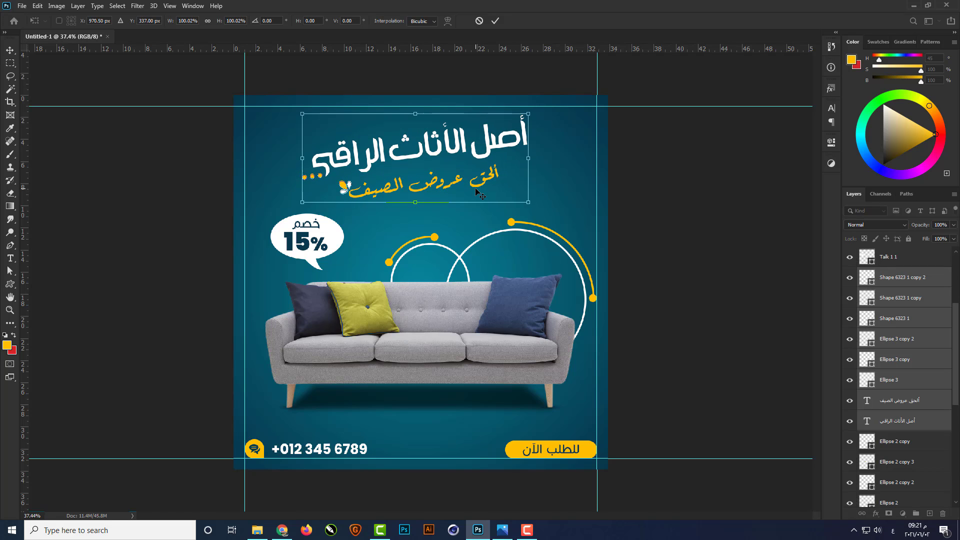
key(Return)
click(669, 331)
Step: Add a Curves adjustment clipped to the sofa image, with a gentle S-curve that darkens shadows and brightens highlights
click(432, 353)
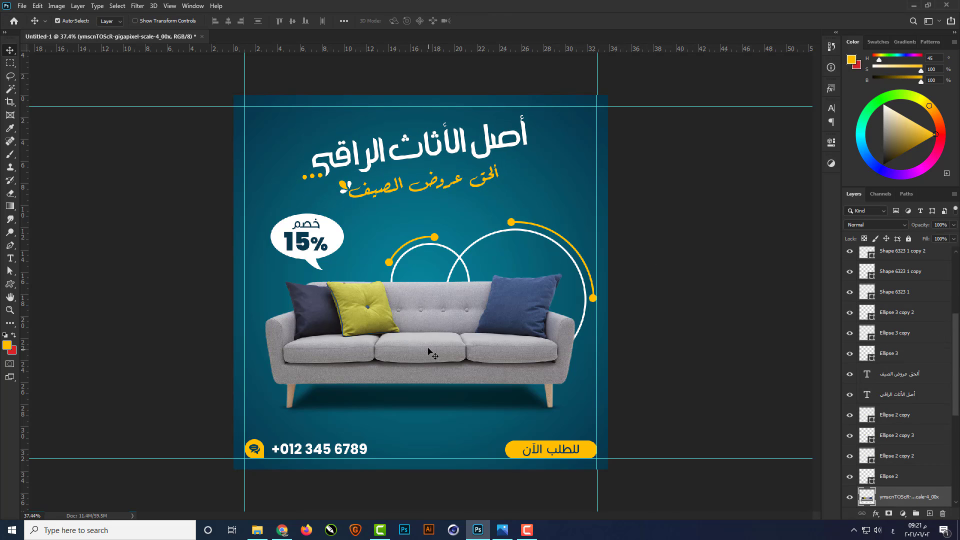
click(902, 514)
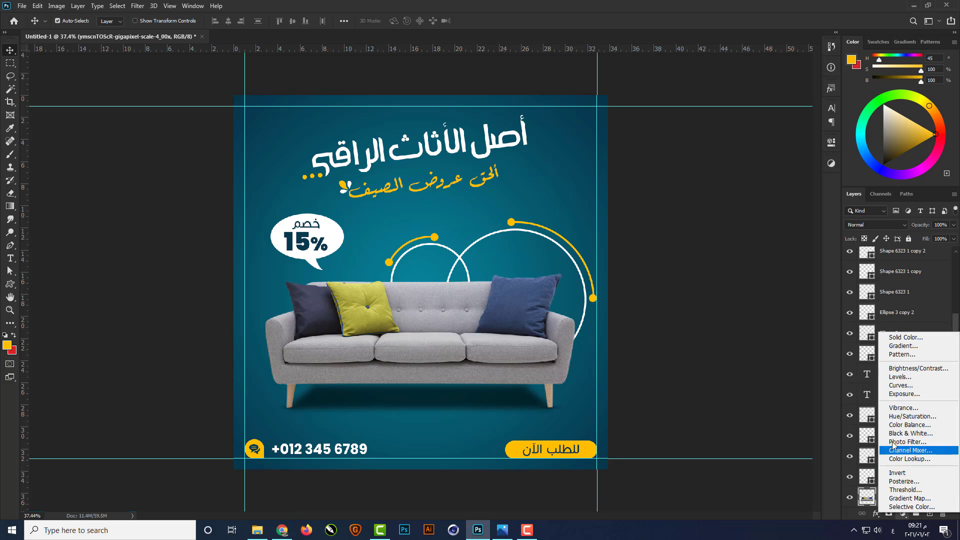
click(900, 386)
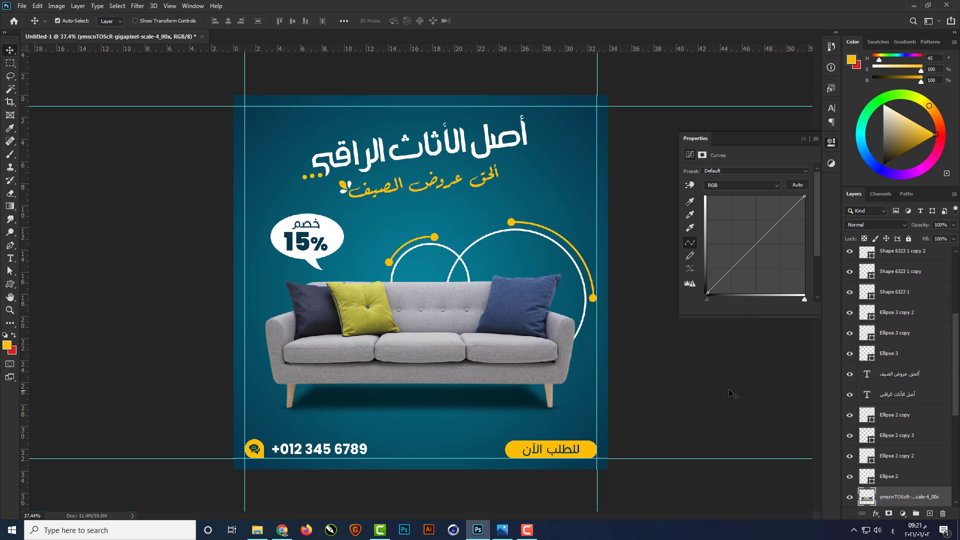
drag(728, 272, 731, 273)
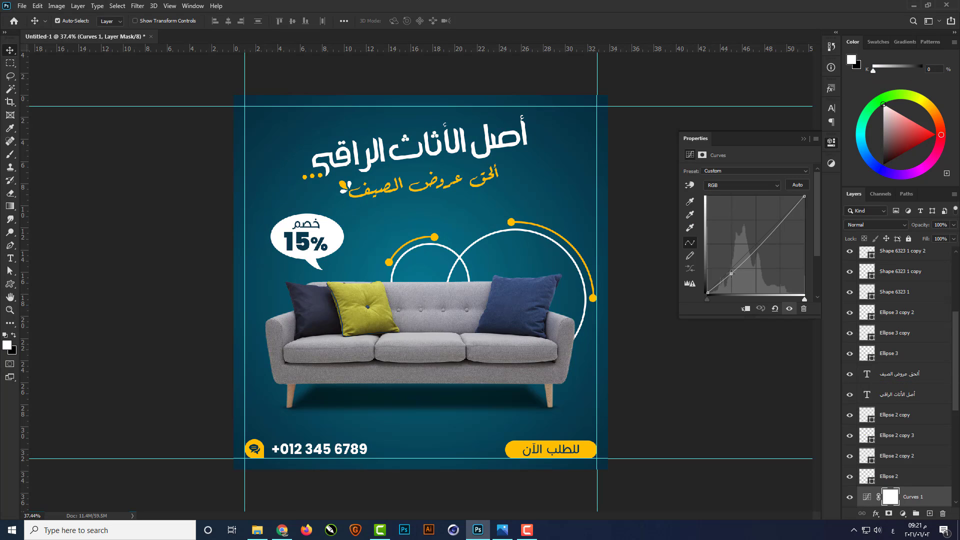
click(745, 310)
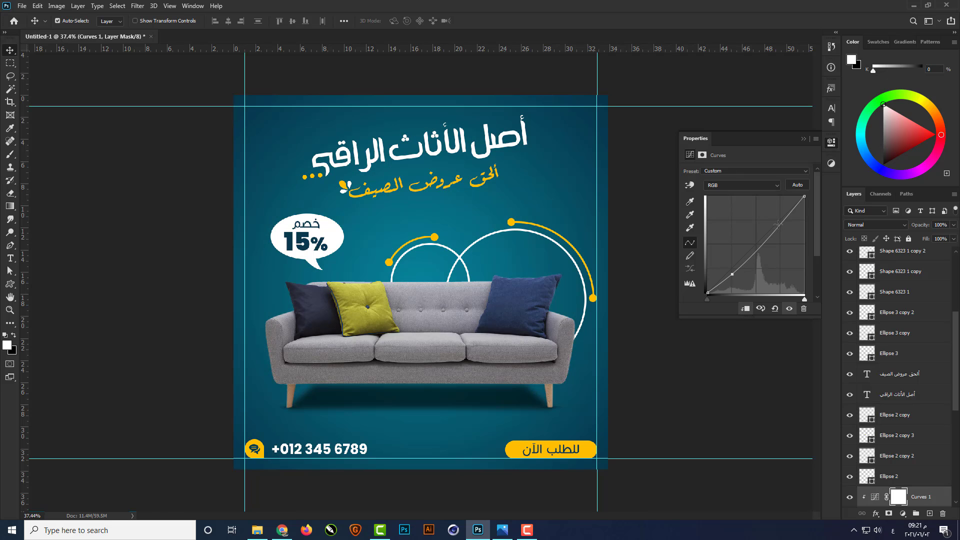
drag(776, 223, 772, 221)
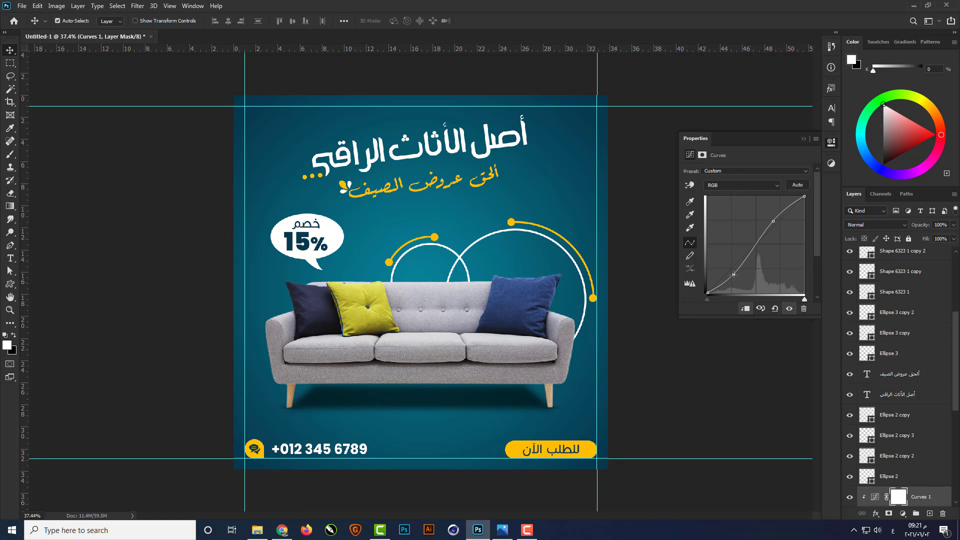
click(803, 139)
Step: Add a clipped Levels adjustment directly above the sofa image using the Increase Contrast 1 preset
scroll(875, 491, down, 3)
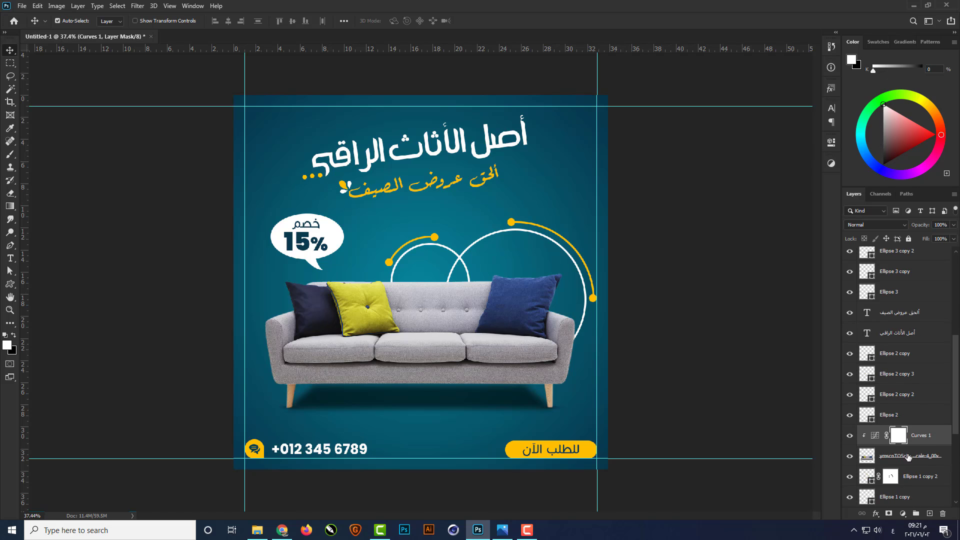
click(909, 459)
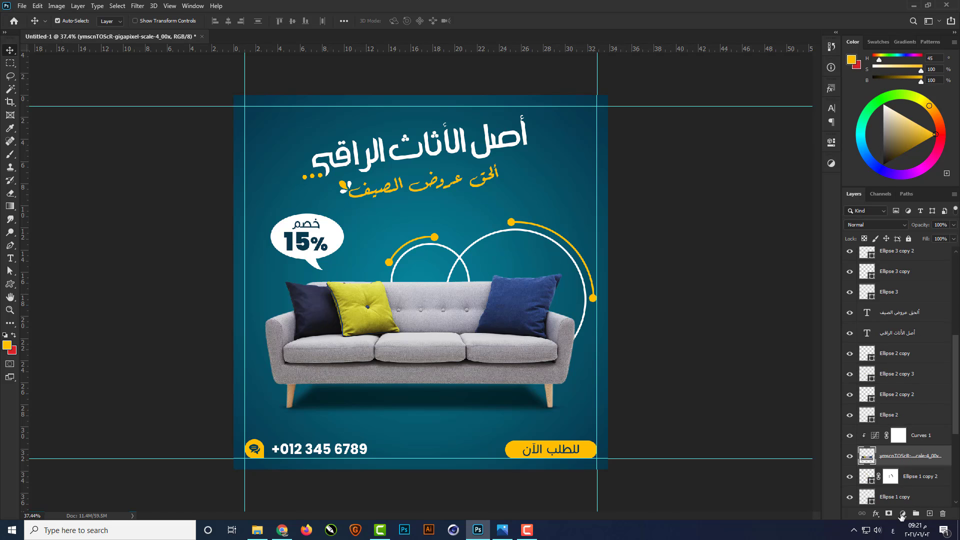
click(902, 515)
click(895, 383)
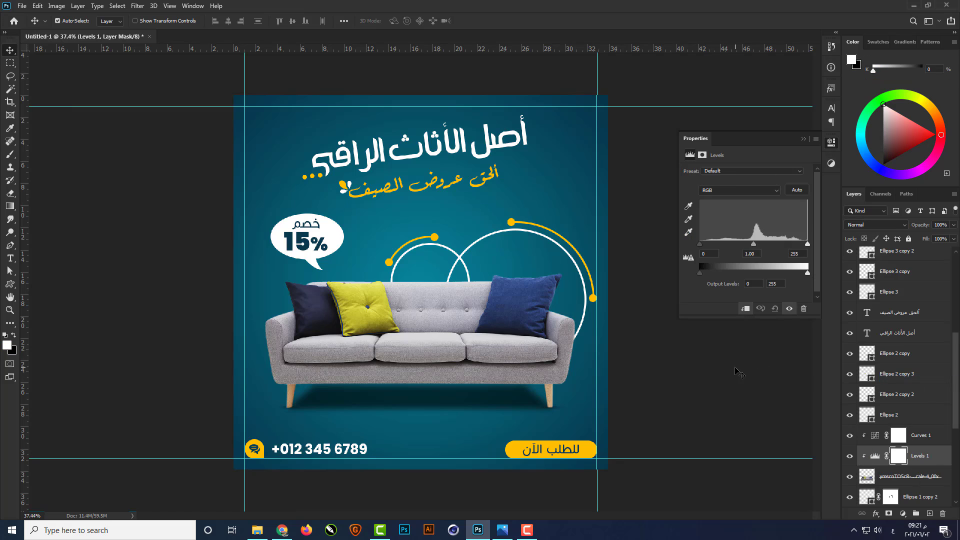
click(758, 173)
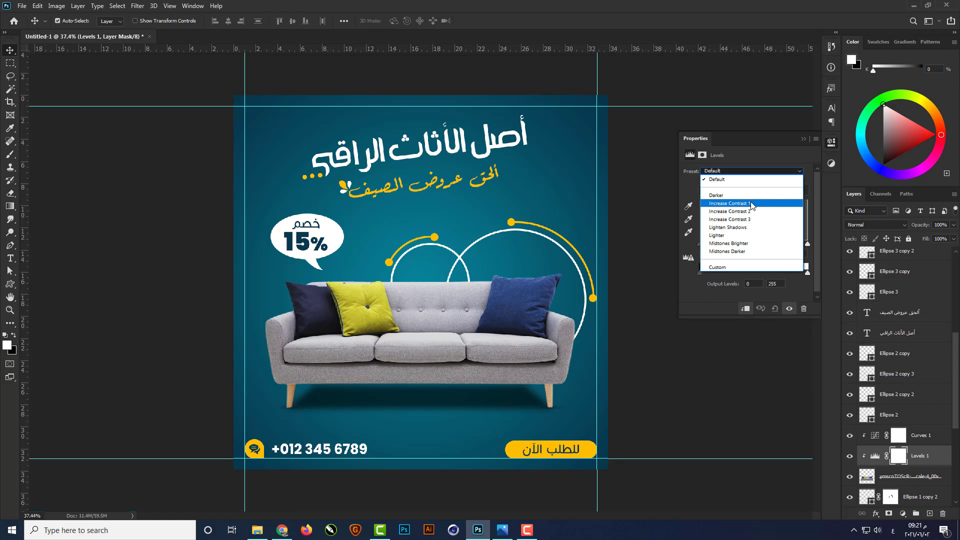
click(751, 205)
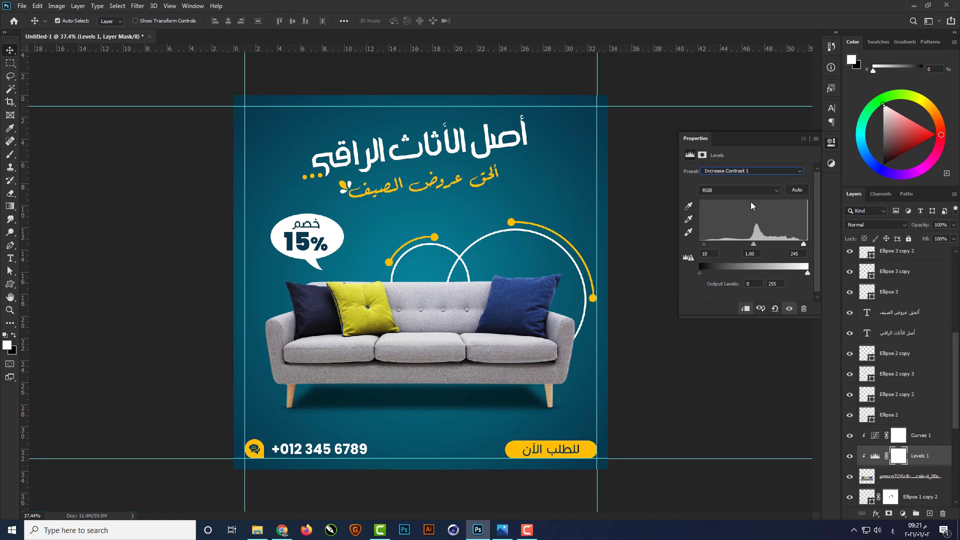
click(803, 139)
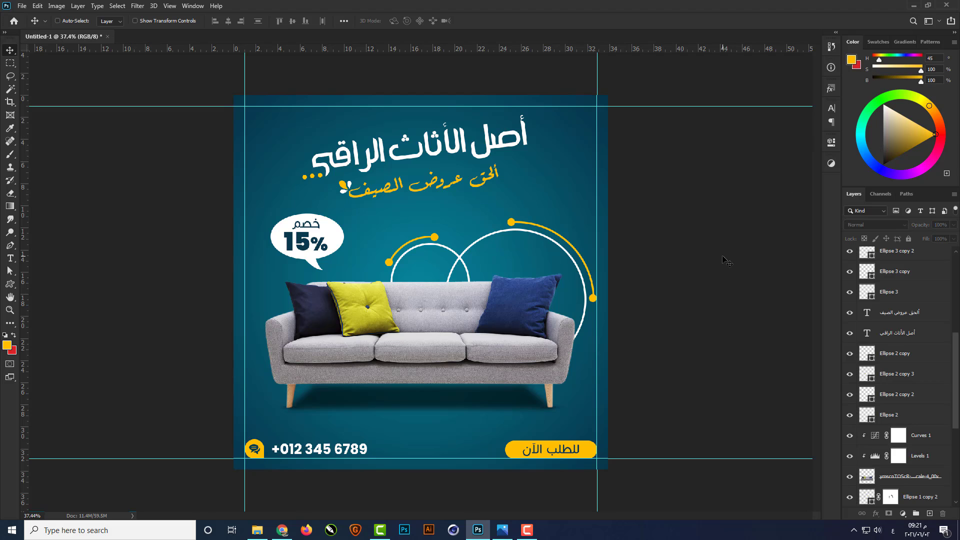
Step: Add a new layer above everything and set up the Brush with the scribbled heart tip at 200 px
key(ctrl+plus)
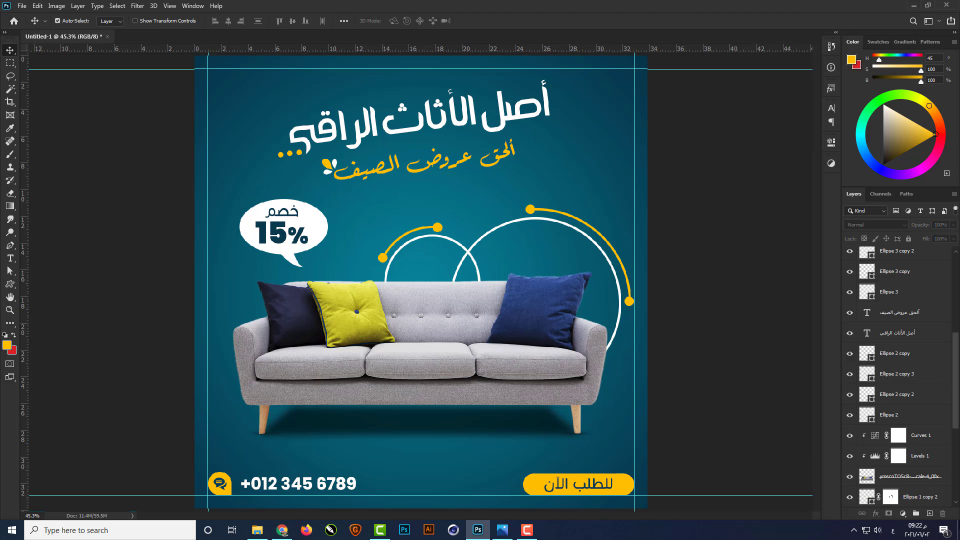
click(930, 514)
key(b)
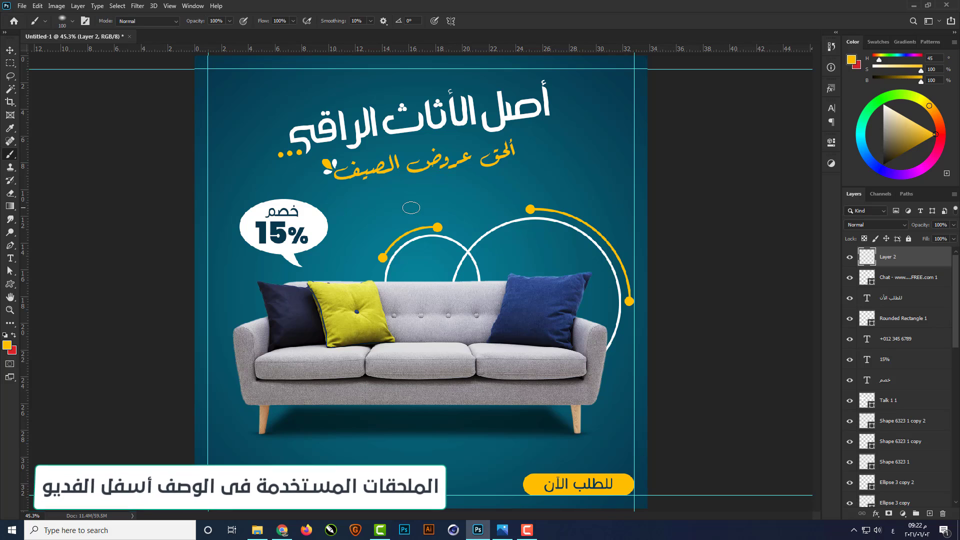
right_click(440, 205)
drag(716, 213, 725, 357)
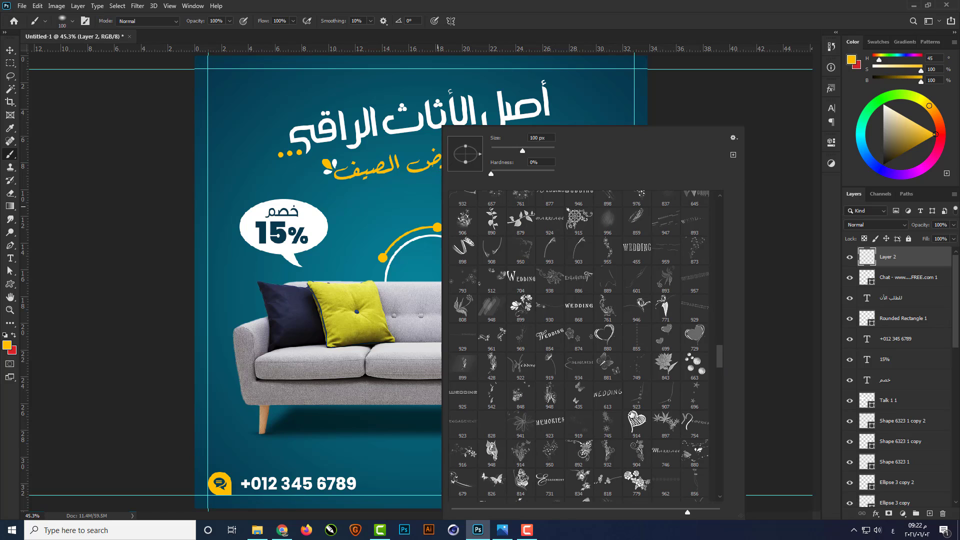
click(636, 423)
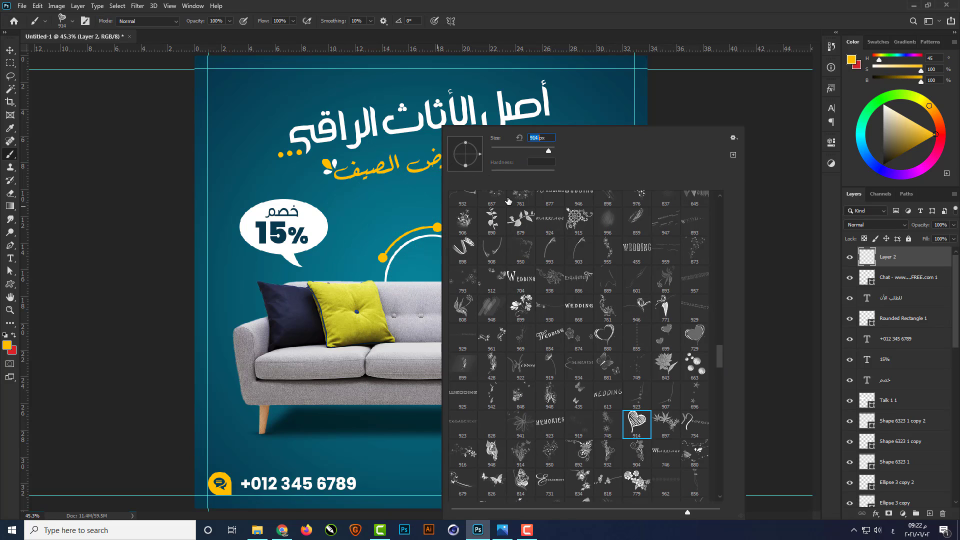
key(Return)
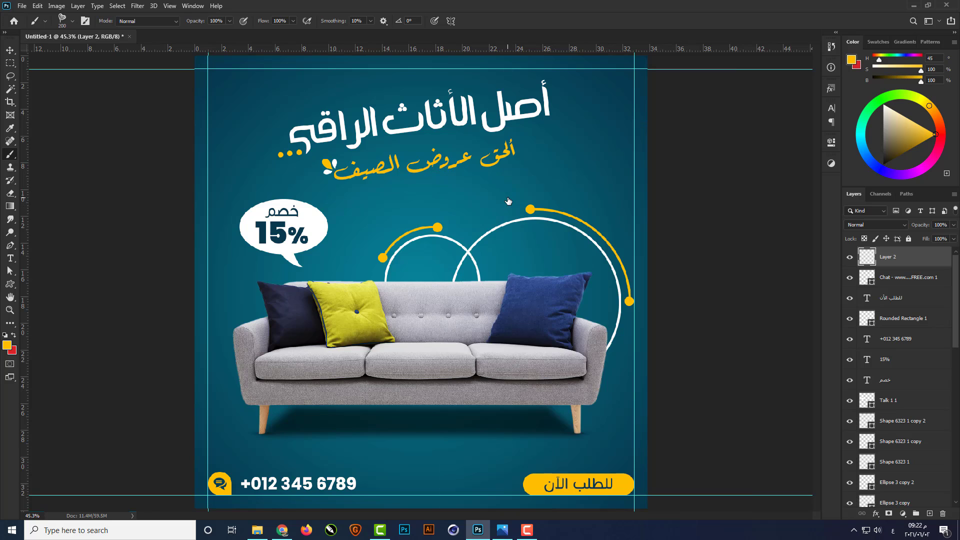
Step: Set the foreground colour to fefefe and stamp one heart above the crossing of the two white rings
click(7, 346)
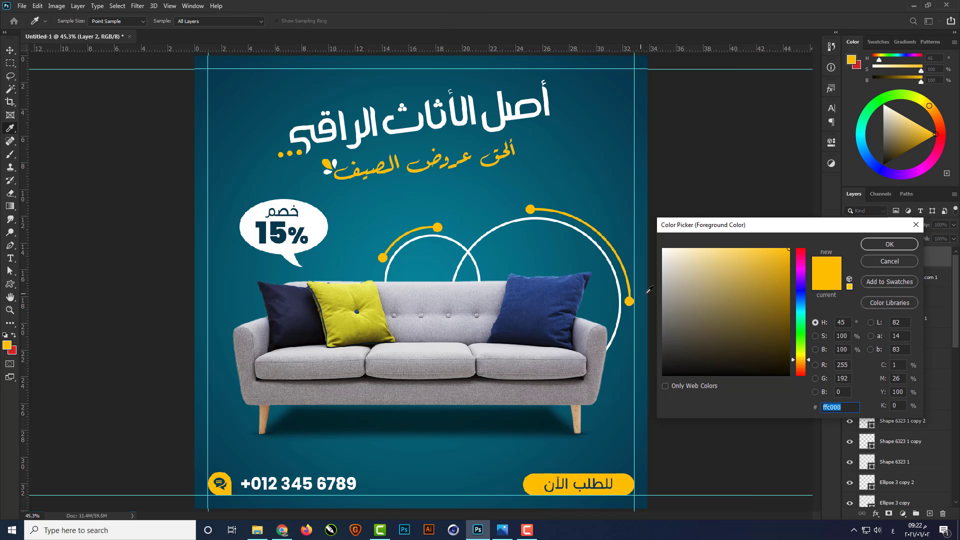
click(663, 249)
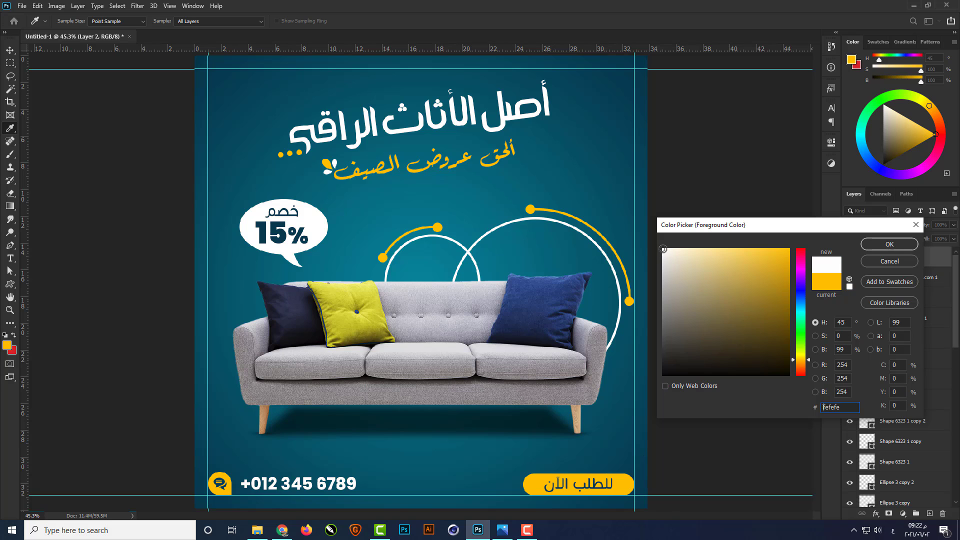
click(868, 244)
click(489, 207)
scroll(495, 190, up, 3)
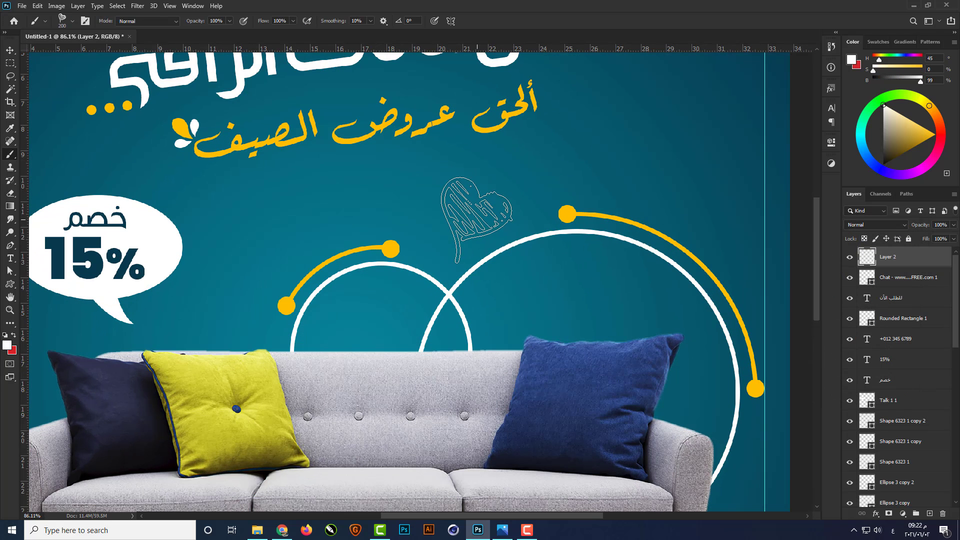
click(468, 216)
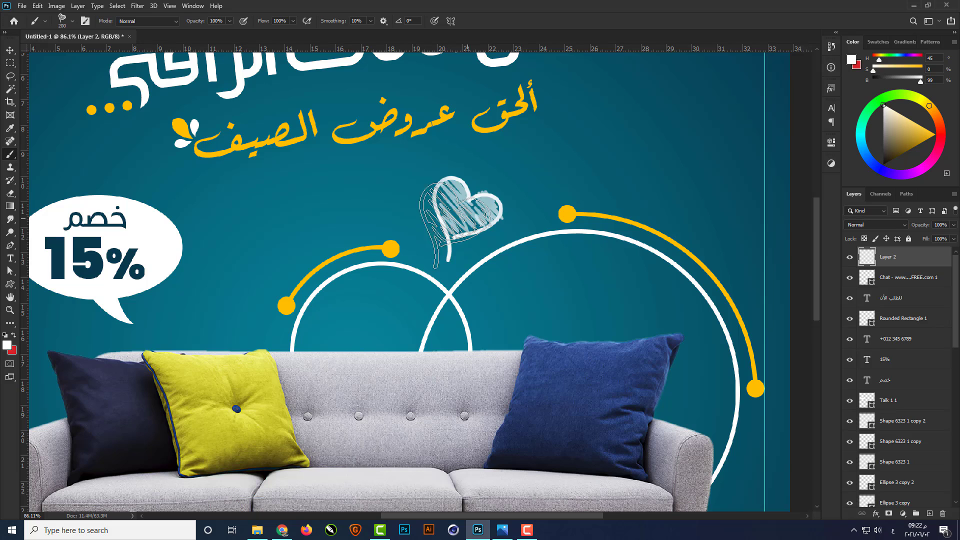
Step: Rotate the heart about -14° and enlarge it to about 112%, keeping its tail just above the ring crossing
key(ctrl+t)
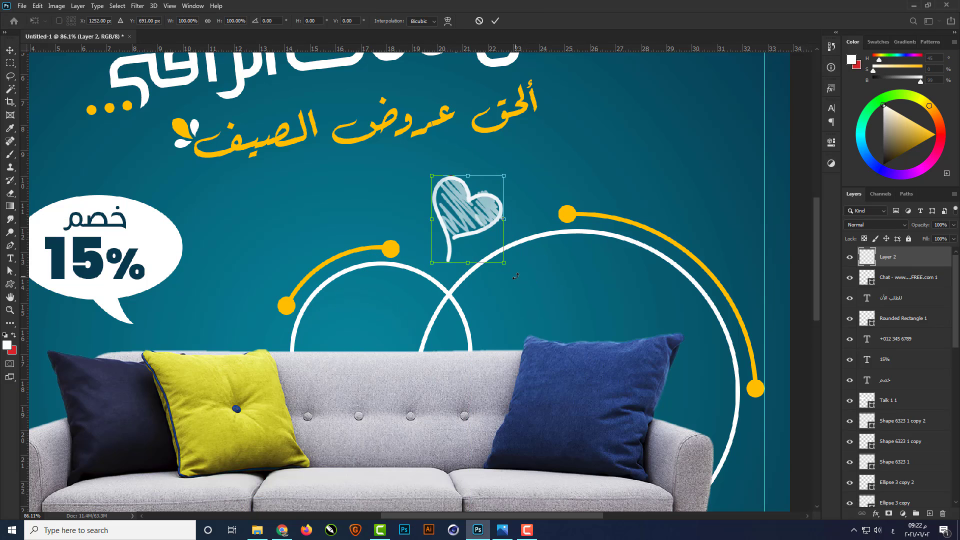
drag(515, 276, 533, 265)
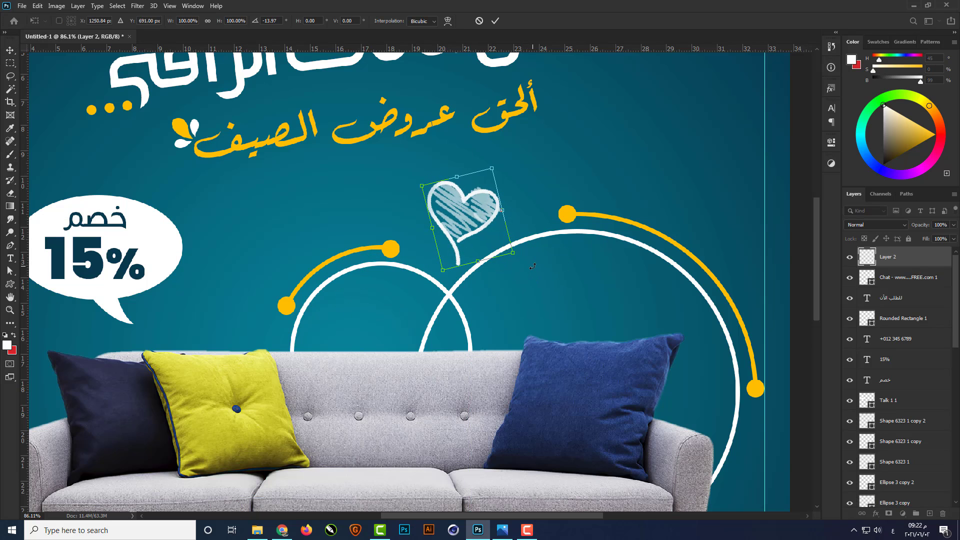
key(Left)
key(Left)
key(Left)
key(Left)
key(Left)
key(Left)
key(Left)
key(Left)
key(Left)
key(Left)
key(Left)
key(Left)
key(Left)
key(Left)
key(Left)
key(Left)
key(Left)
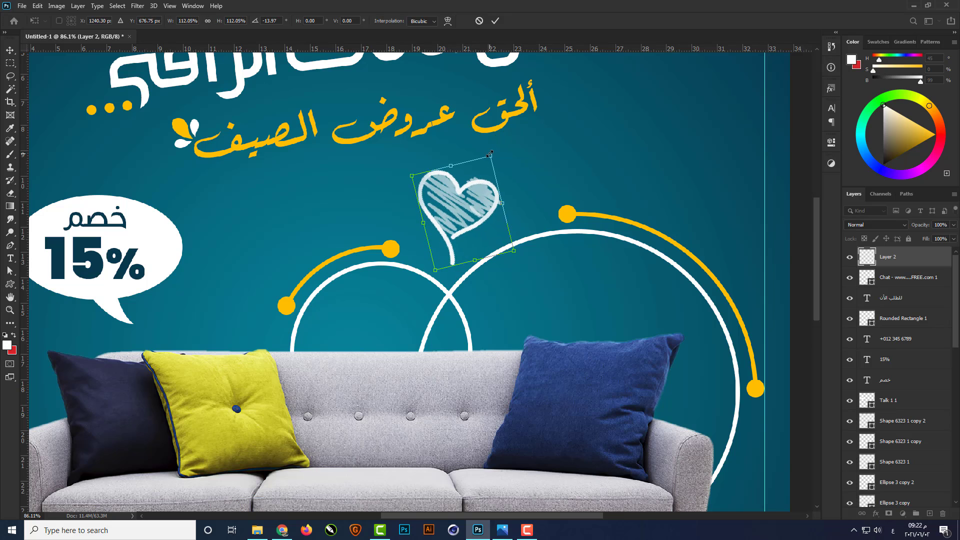
key(Return)
key(ctrl+0)
click(706, 251)
Step: Draw a white double upward chevron custom shape in the empty area near the poster's upper right corner
key(u)
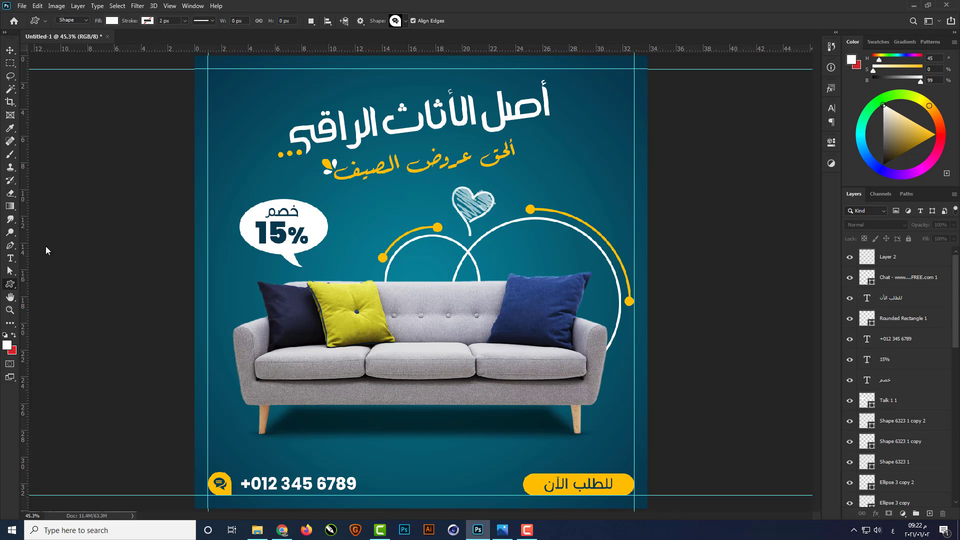
click(406, 22)
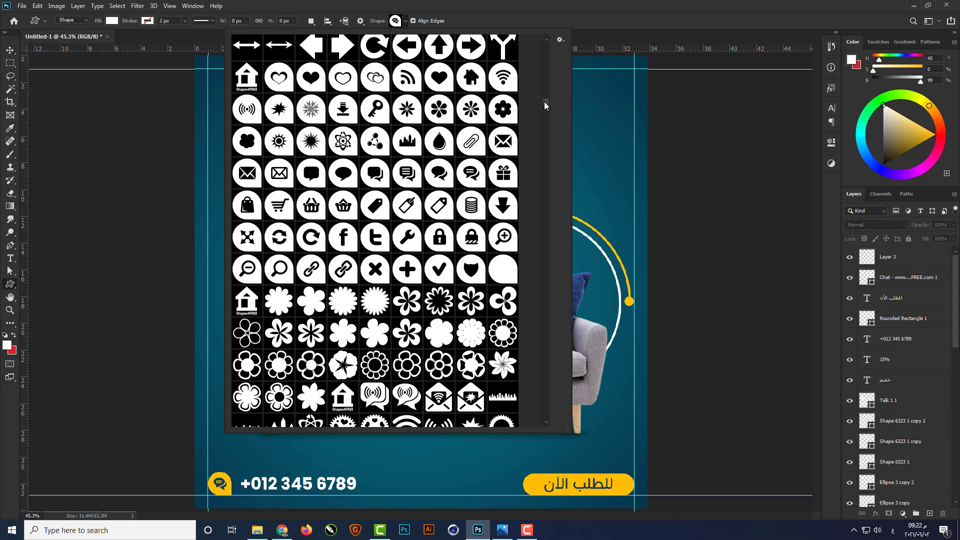
scroll(353, 178, up, 6)
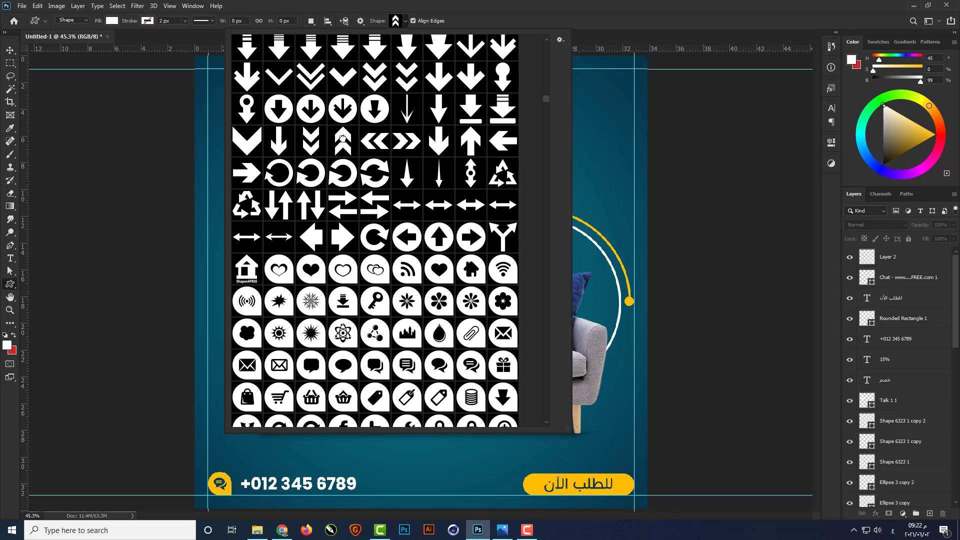
drag(626, 124, 600, 174)
Step: Move the chevron half past the poster's right edge, starting at the margin guide, and recolour it with the poster's yellow
key(v)
scroll(660, 106, up, 3)
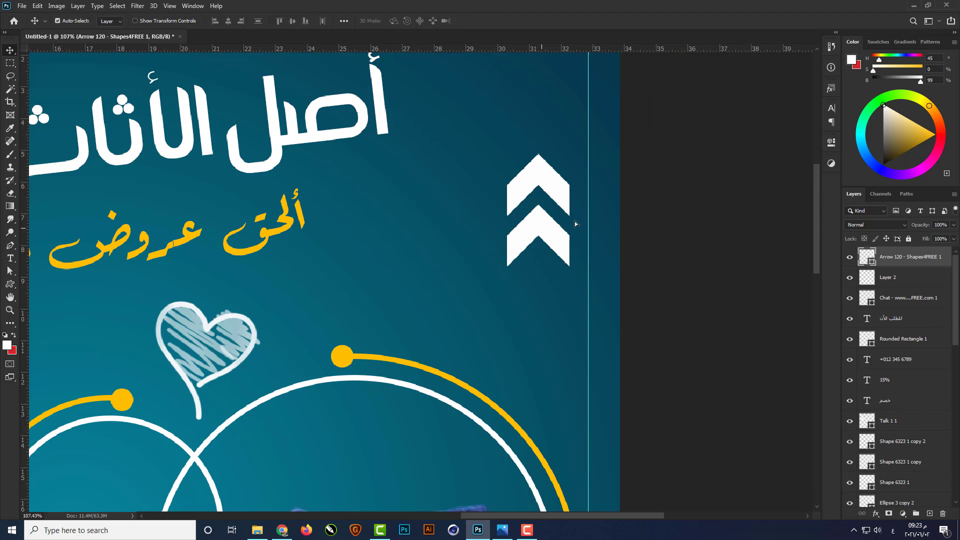
drag(542, 226, 622, 221)
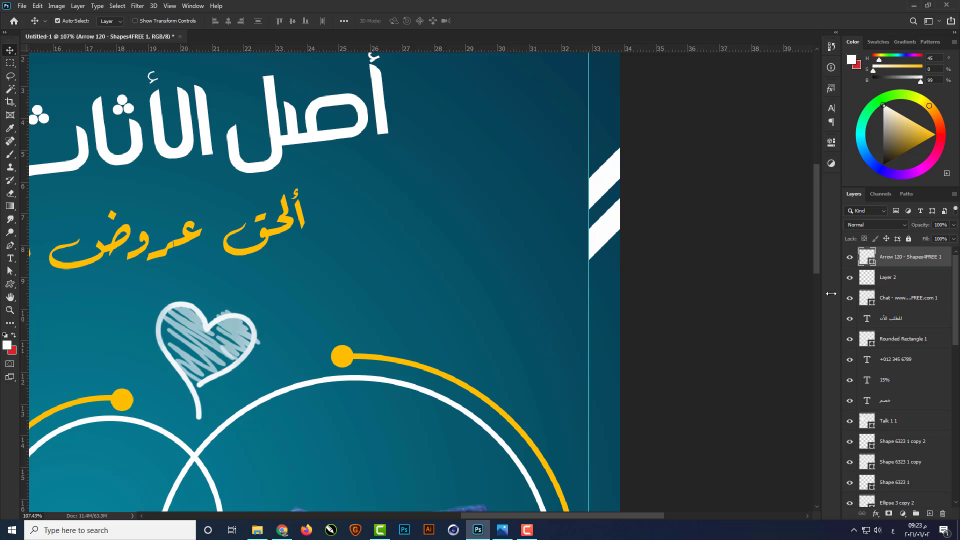
double_click(871, 261)
click(353, 357)
click(882, 244)
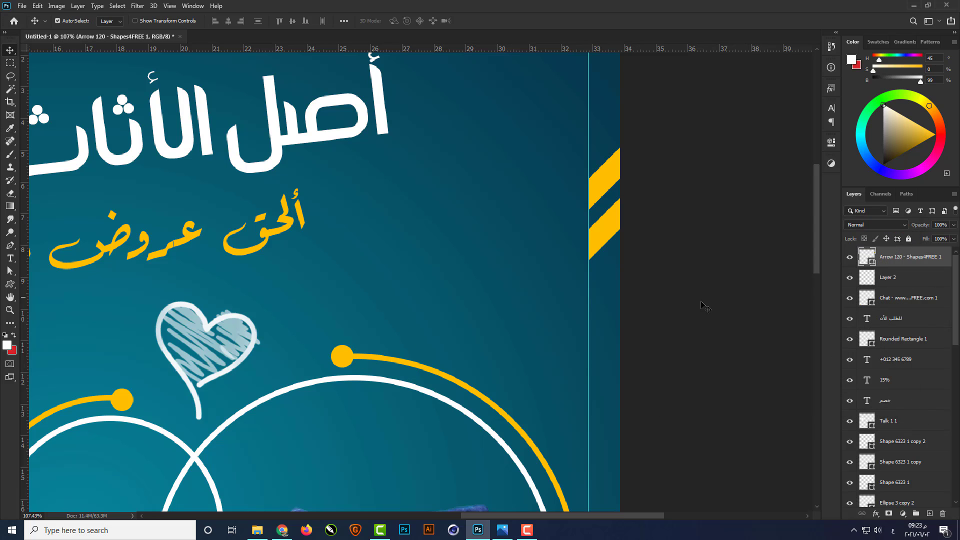
Step: Duplicate the yellow chevron directly below itself and merge both copies into one four-stripe shape layer
click(594, 228)
drag(610, 220, 610, 328)
shift+click(605, 229)
key(ctrl+t)
scroll(604, 228, down, 1)
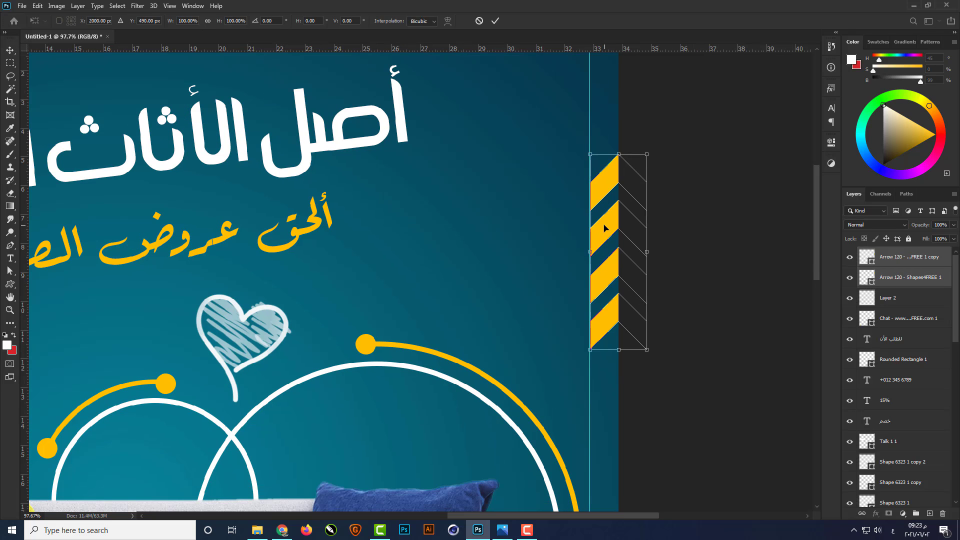
key(Return)
key(ctrl+e)
key(ctrl+0)
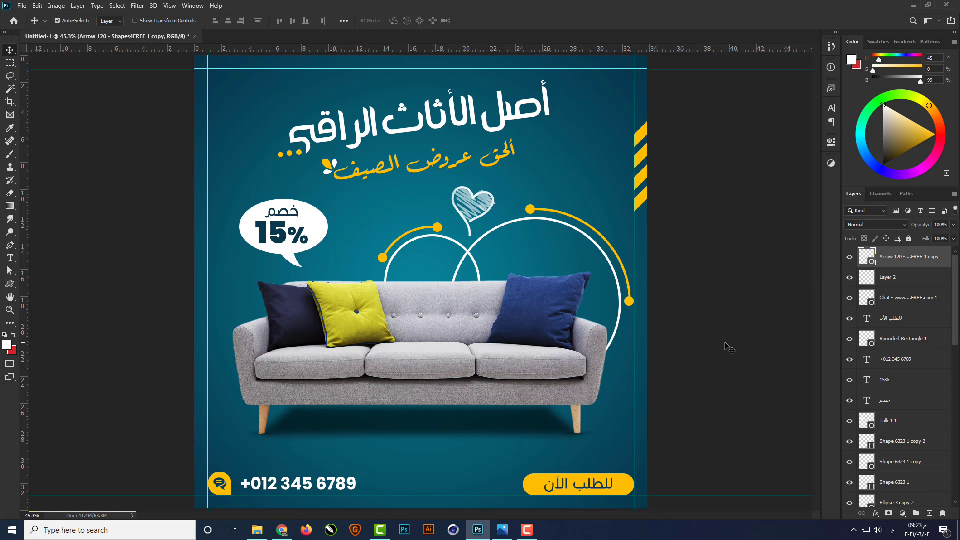
Step: Move the yellow stripes on the poster's right edge up about 90 px
key(shift+Up)
key(shift+Up)
key(shift+Up)
key(shift+Up)
key(shift+Up)
key(shift+Up)
key(shift+Up)
key(shift+Up)
key(shift+Up)
Step: Duplicate the stripes onto the poster's top edge near the left corner, rotated horizontal, and shift them right about 30 px
drag(647, 158, 236, 151)
key(ctrl+t)
drag(261, 89, 302, 104)
key(ctrl+minus)
key(Return)
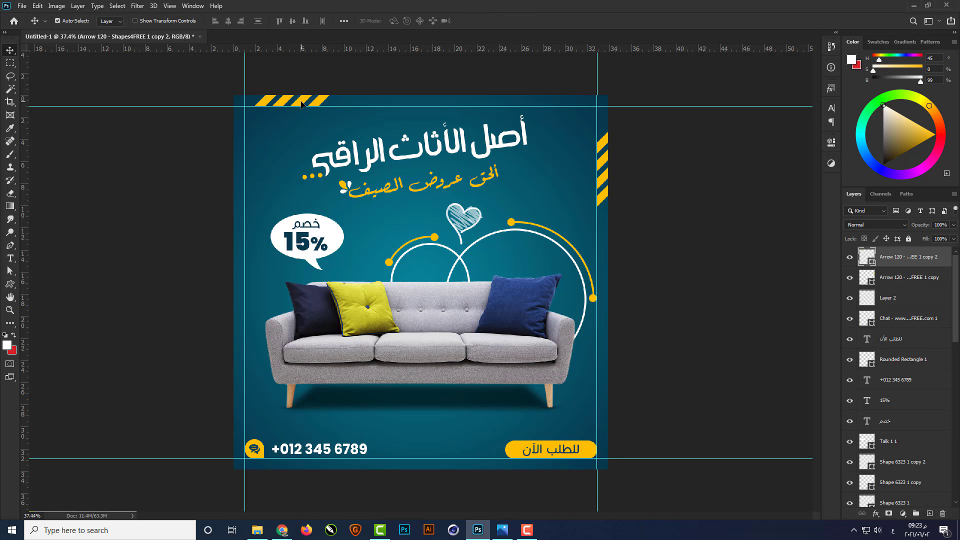
key(shift+Right)
key(shift+Right)
key(shift+Right)
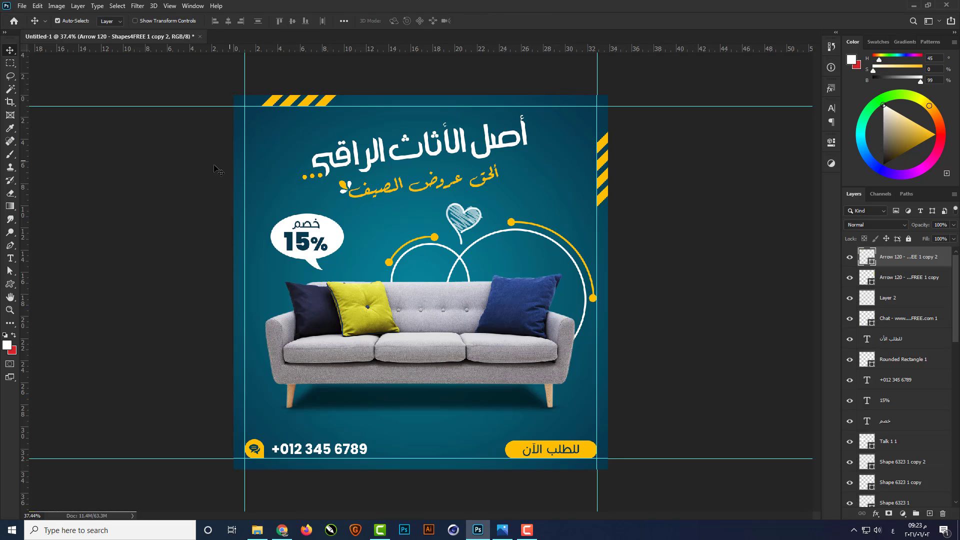
Step: Duplicate the top stripes onto the poster's left edge beside the sofa, rotated -90° and centred on the edge
drag(313, 105, 250, 342)
key(ctrl+t)
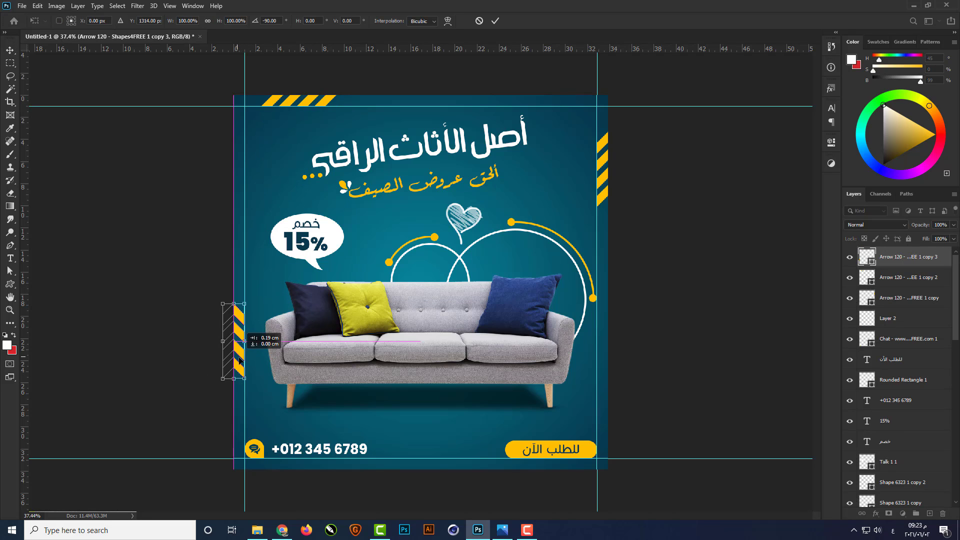
key(Return)
Step: Move the yellow stripes on the poster's left edge down about 190 px
key(shift+Down)
key(shift+Down)
key(shift+Down)
key(shift+Down)
key(shift+Down)
key(shift+Down)
key(shift+Down)
key(shift+Down)
key(shift+Down)
key(shift+Down)
key(shift+Down)
key(shift+Down)
key(shift+Down)
key(shift+Down)
key(shift+Down)
key(shift+Down)
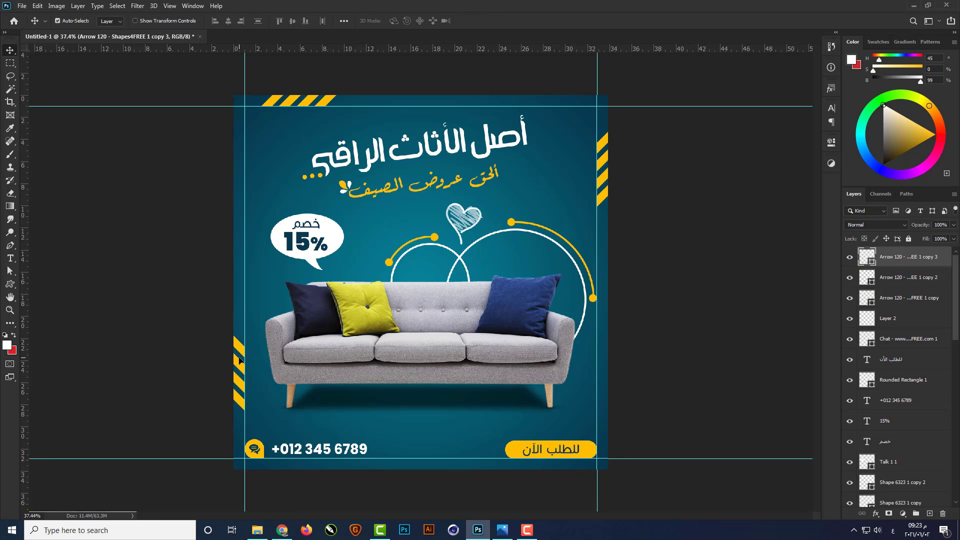
key(shift+Down)
key(shift+Down)
key(shift+Down)
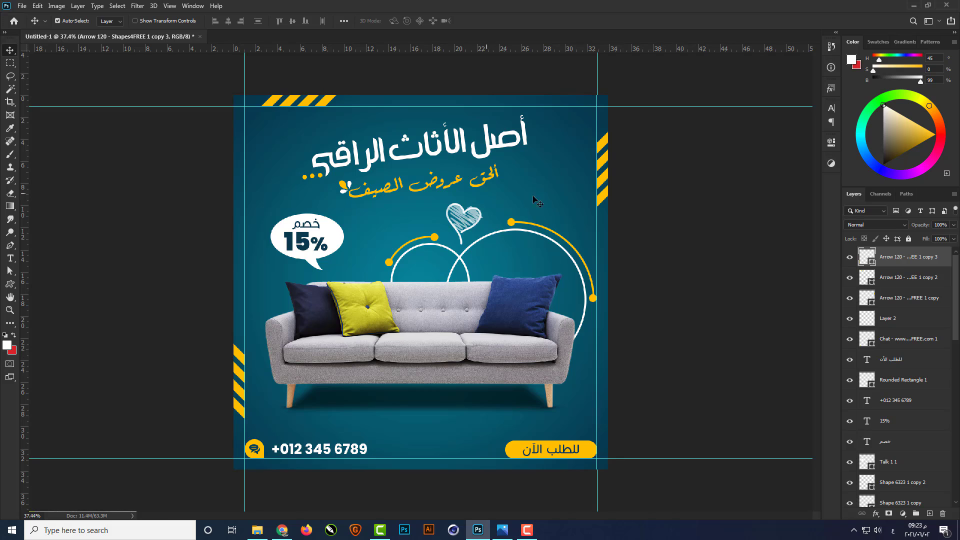
Step: Move the yellow stripes on the poster's right edge down about 80 px
click(604, 201)
key(shift+Down)
key(shift+Down)
key(shift+Down)
key(shift+Down)
key(shift+Down)
key(shift+Down)
key(shift+Down)
key(shift+Down)
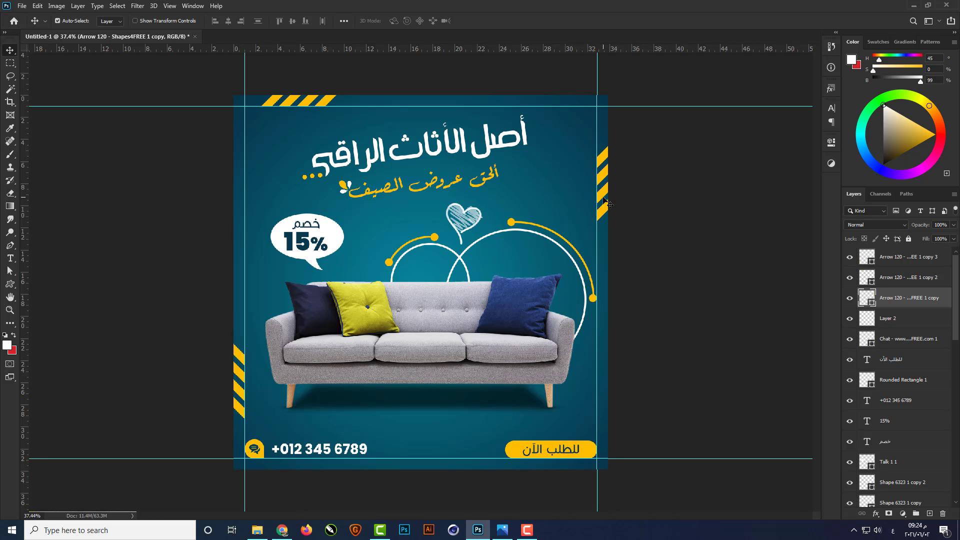
Step: Move the yellow stripes on the poster's top edge right about 30 px and deselect them
click(326, 102)
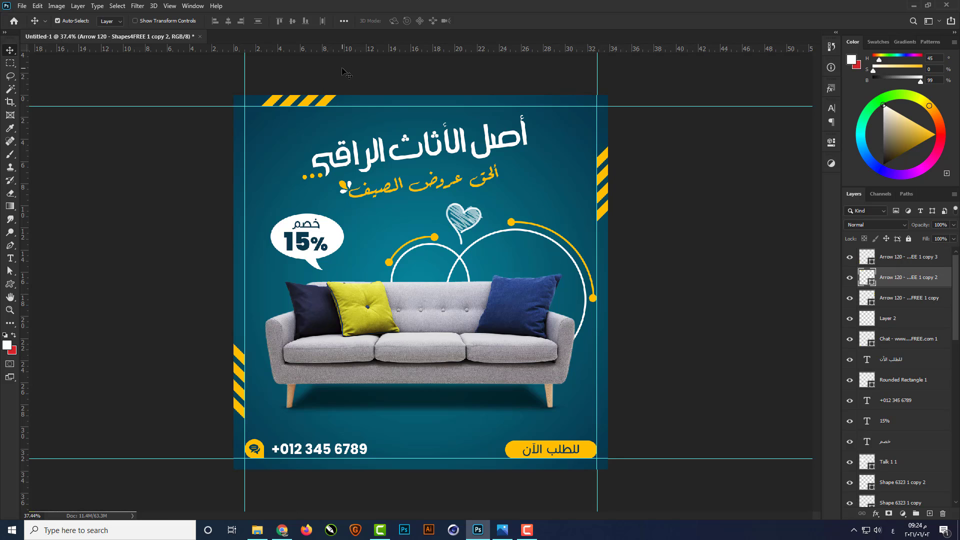
key(shift+Right)
key(shift+Right)
key(shift+Right)
key(ctrl+0)
click(721, 260)
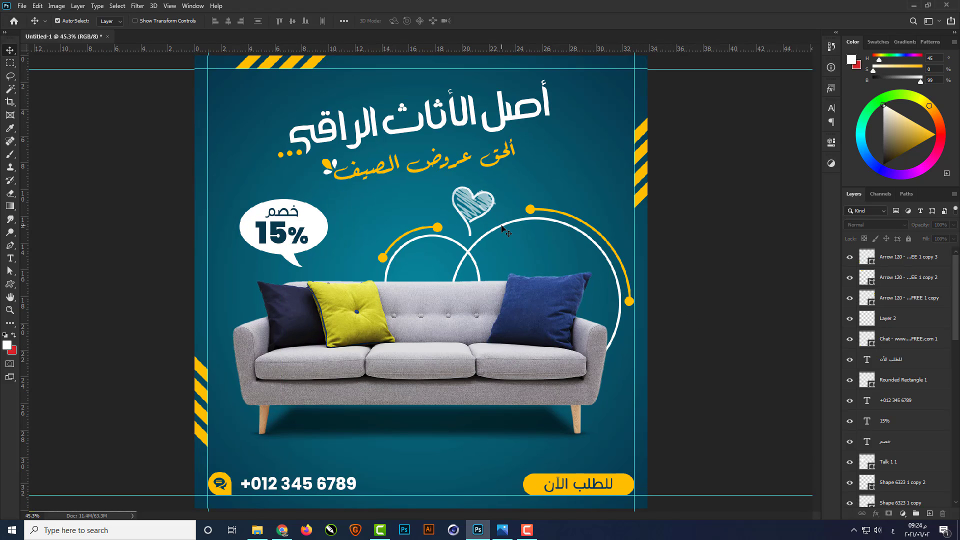
Step: Merge the large and small white ring layers behind the sofa into one layer
click(515, 227)
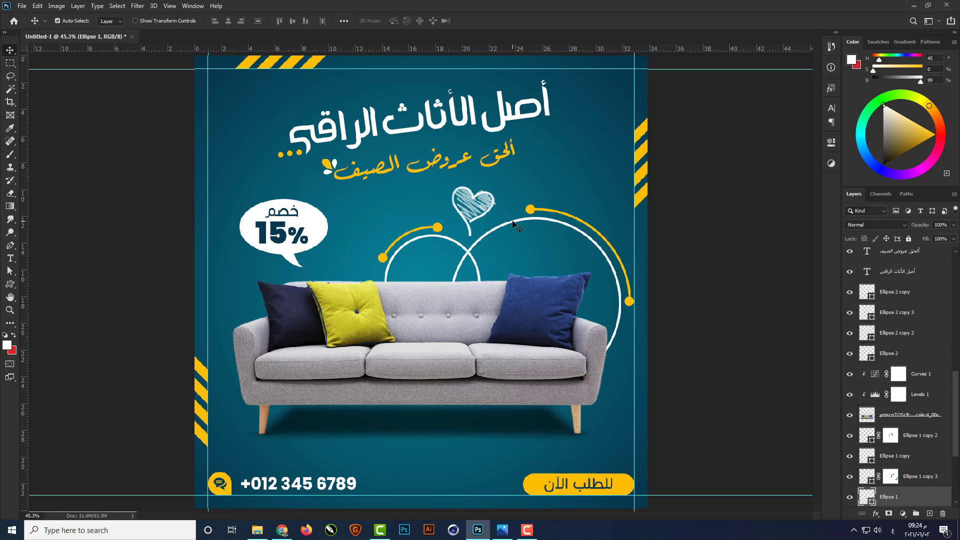
shift+click(452, 244)
key(ctrl+e)
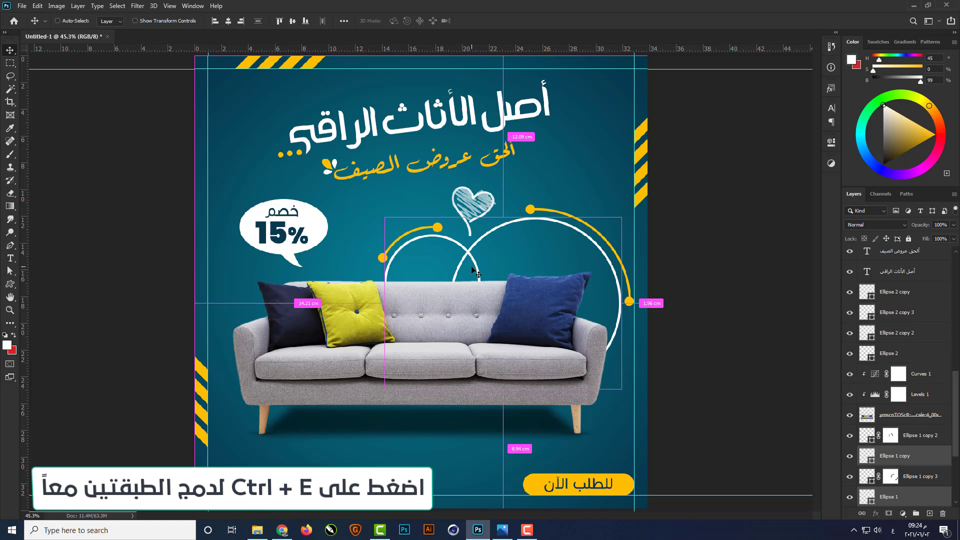